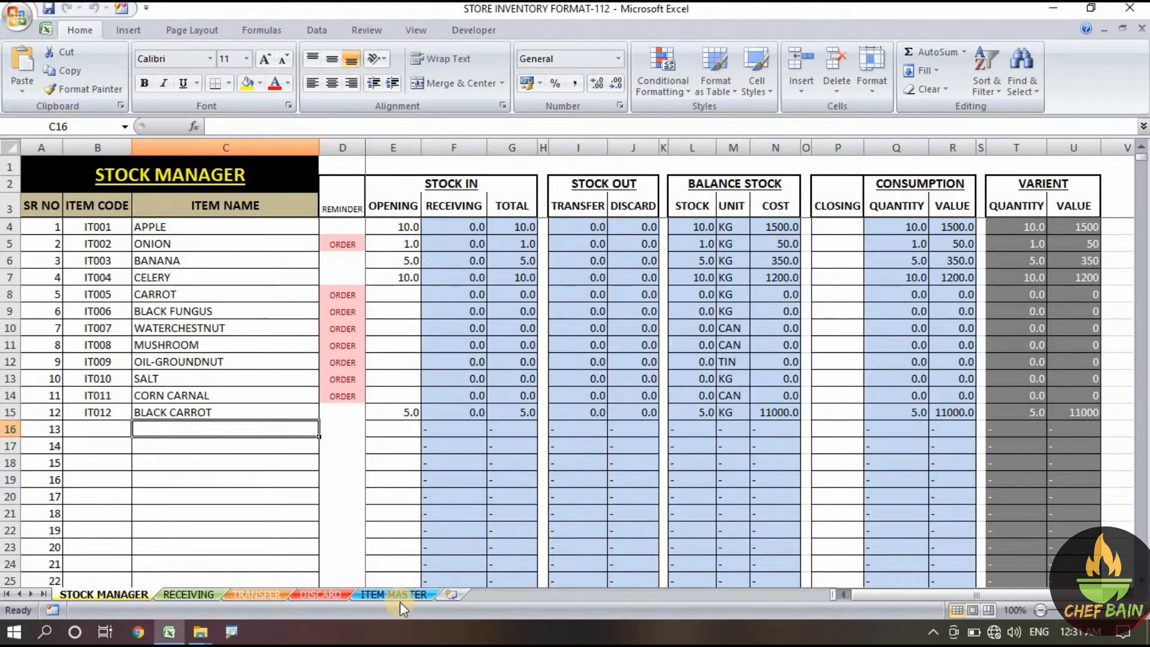
# Look through the RECEIVING, TRANSFER, DISCARD and ITEM MASTER sheets, and return to the STOCK MANAGER sheet.
pyautogui.click(199, 592)
pyautogui.click(249, 590)
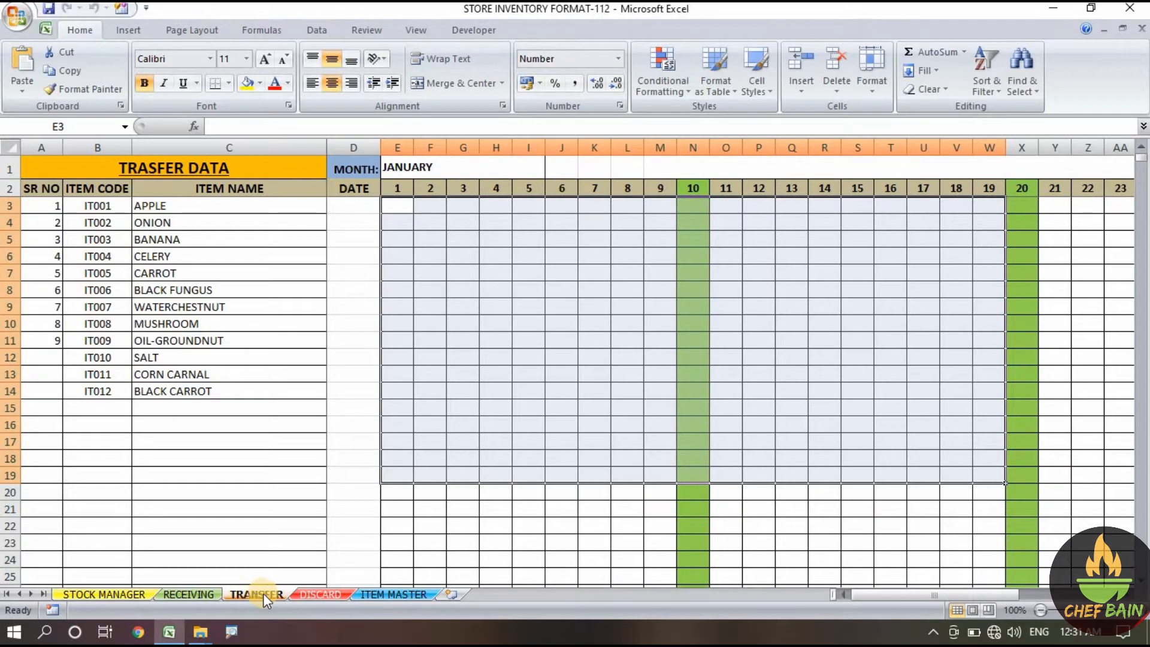
pyautogui.click(325, 596)
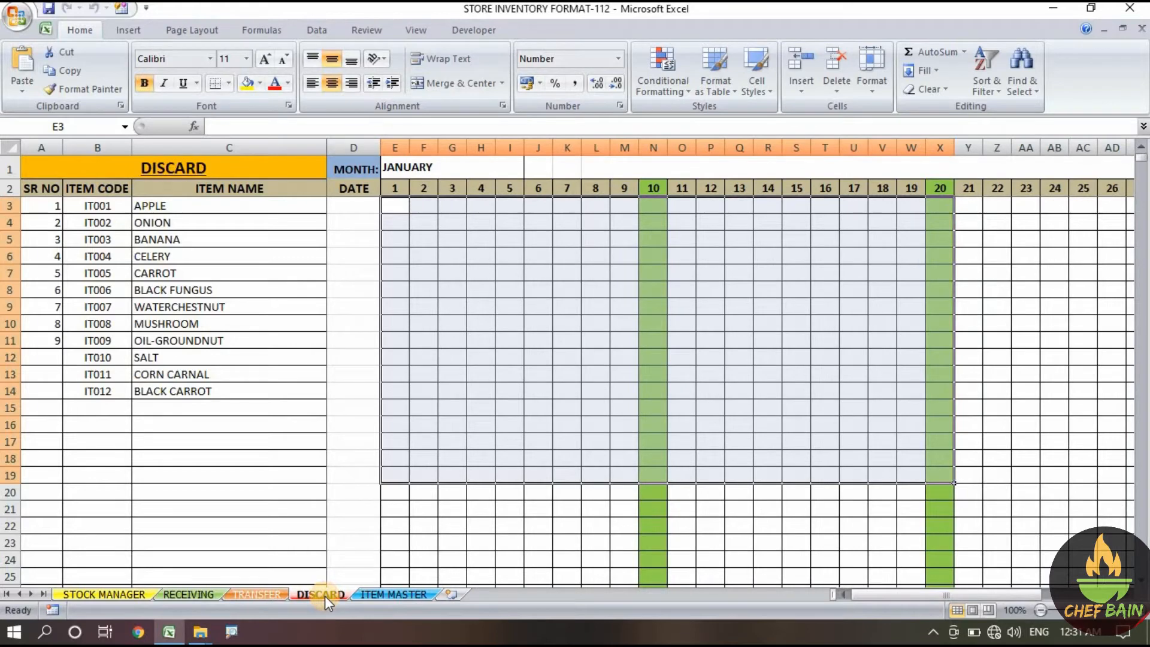
pyautogui.click(394, 593)
pyautogui.click(116, 596)
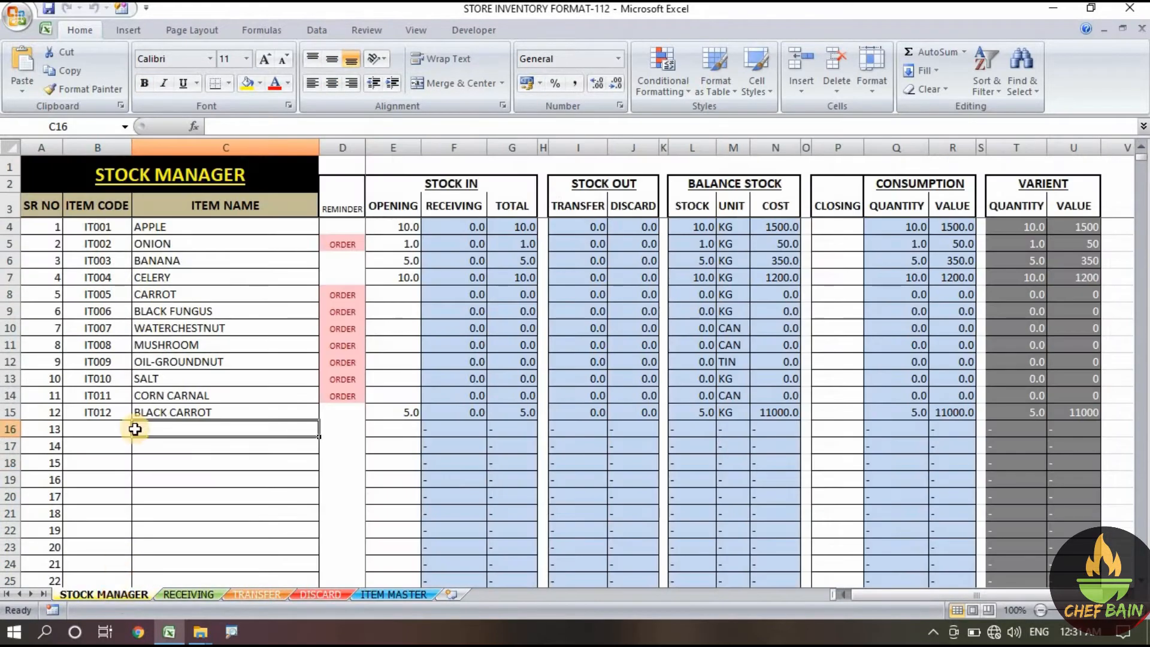
# Review the whole STOCK MANAGER table, highlighting its OPENING and CLOSING entry columns.
pyautogui.moveTo(68, 174); pyautogui.dragTo(952, 514)
pyautogui.click(268, 530)
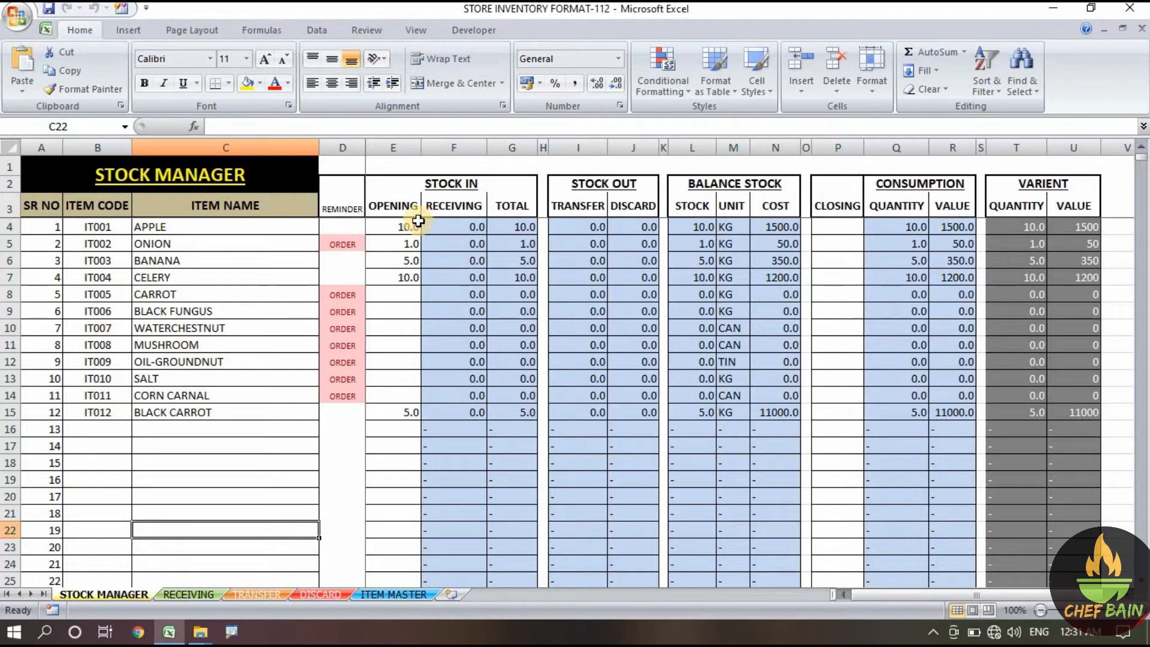
pyautogui.moveTo(393, 226); pyautogui.dragTo(416, 516)
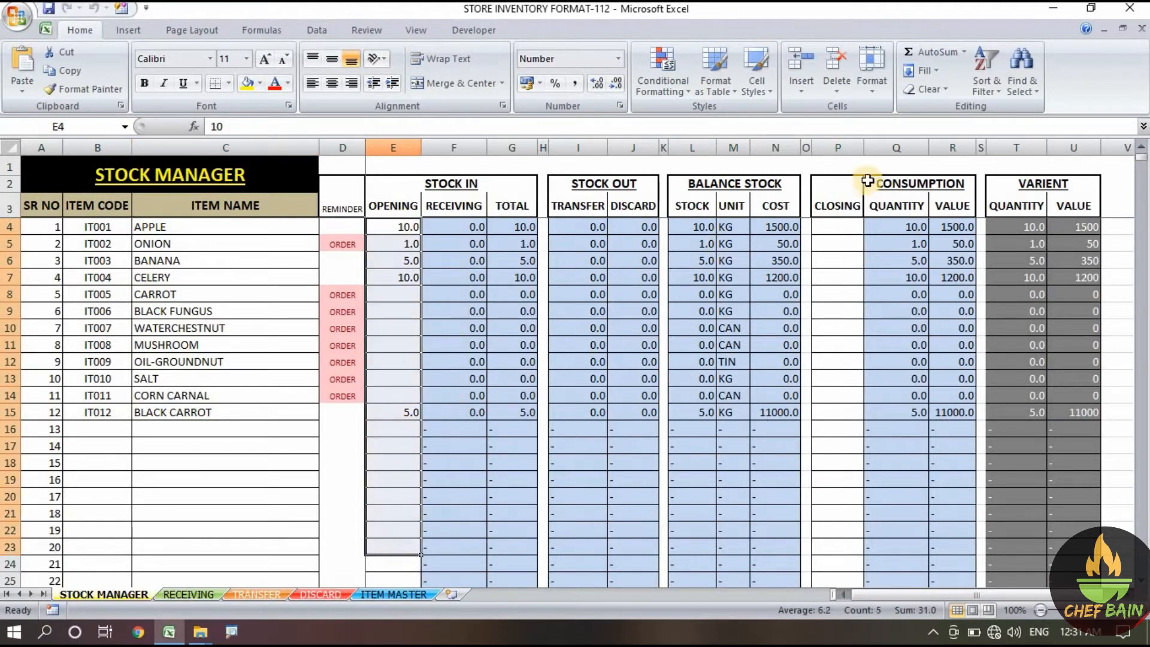
pyautogui.moveTo(842, 225); pyautogui.dragTo(837, 514)
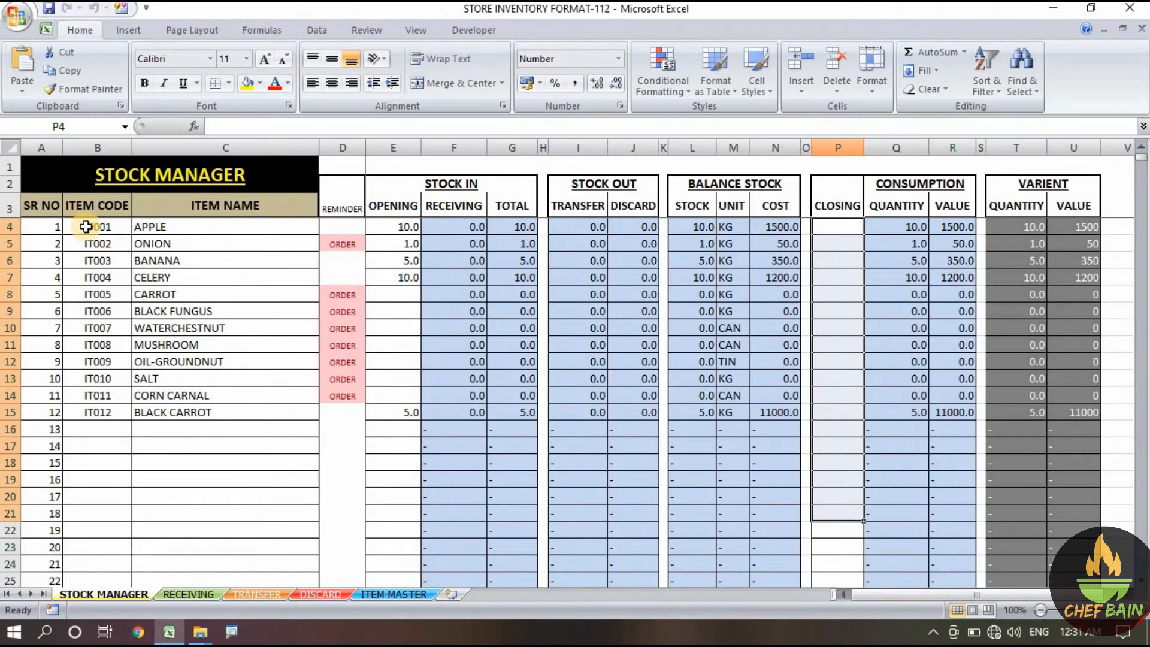
# Check the item codes and names against the ITEM MASTER sheet, and highlight the STOCK MANAGER range from RECEIVING through VARIENT.
pyautogui.moveTo(95, 226); pyautogui.dragTo(245, 474)
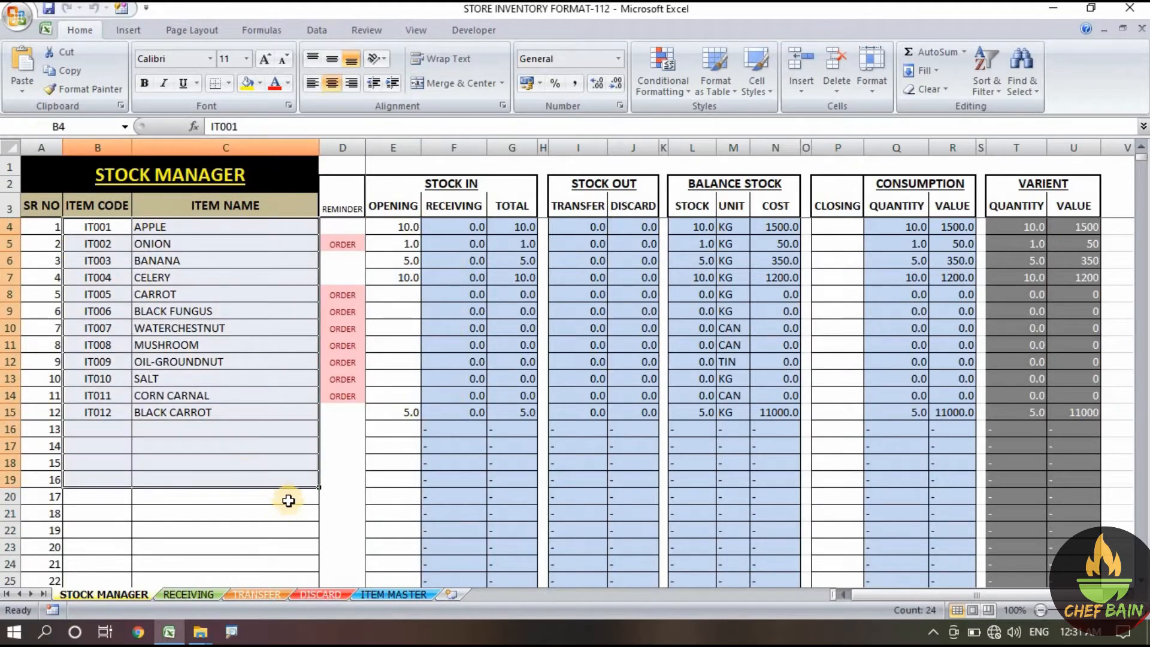
pyautogui.click(379, 594)
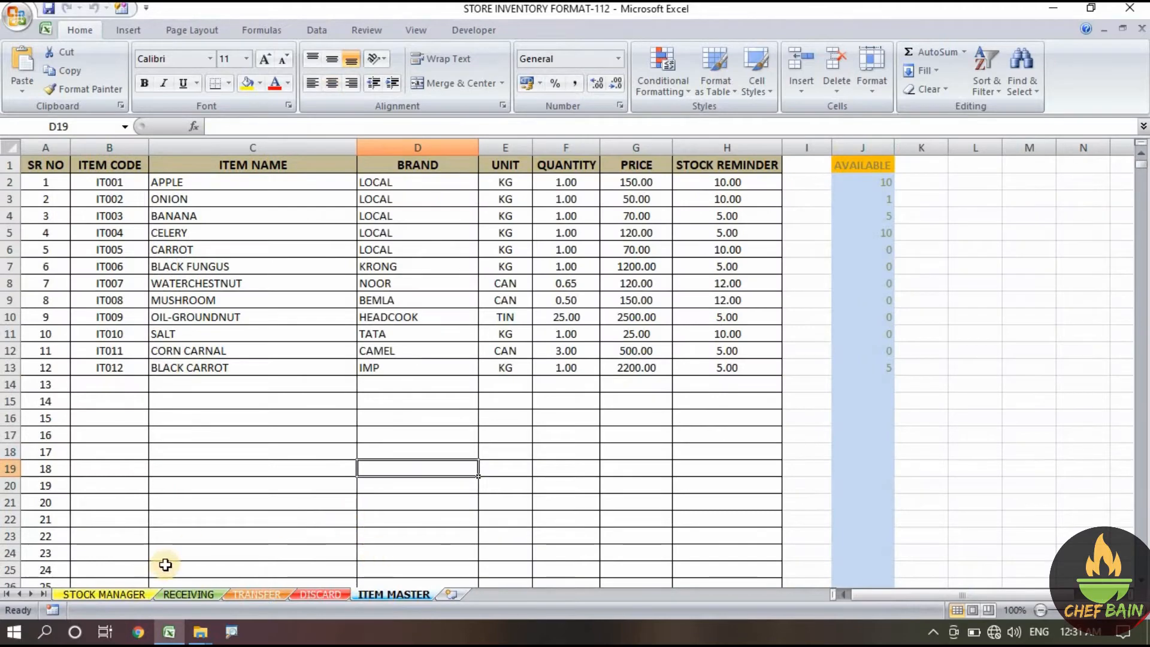
pyautogui.click(108, 594)
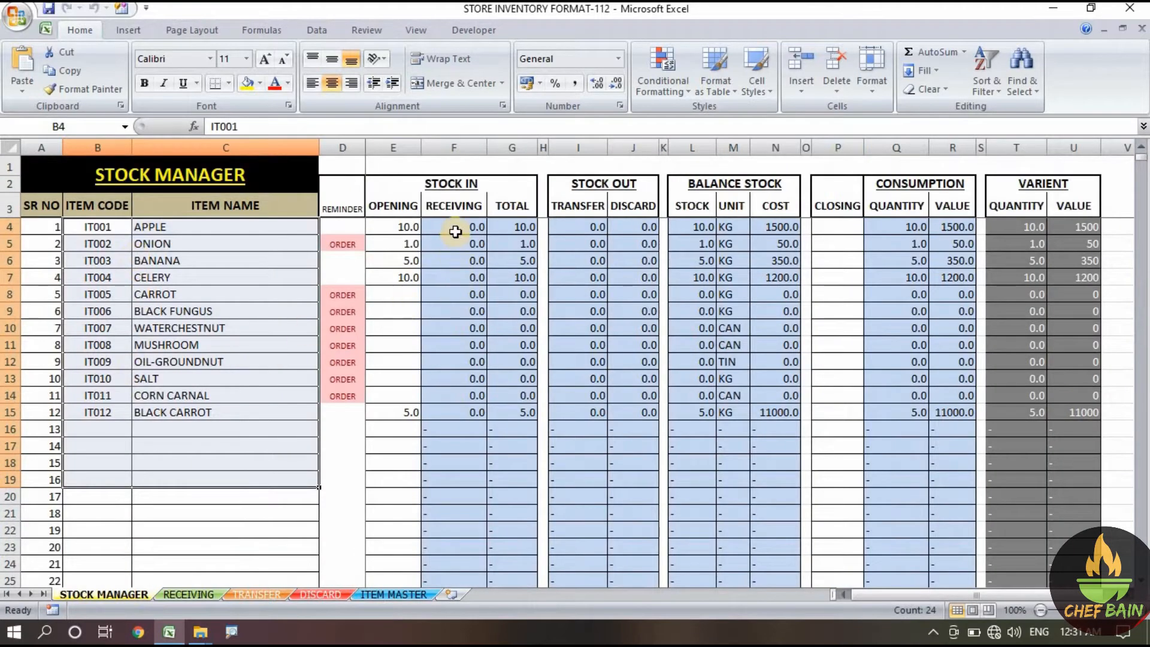
pyautogui.moveTo(455, 227); pyautogui.dragTo(1052, 467)
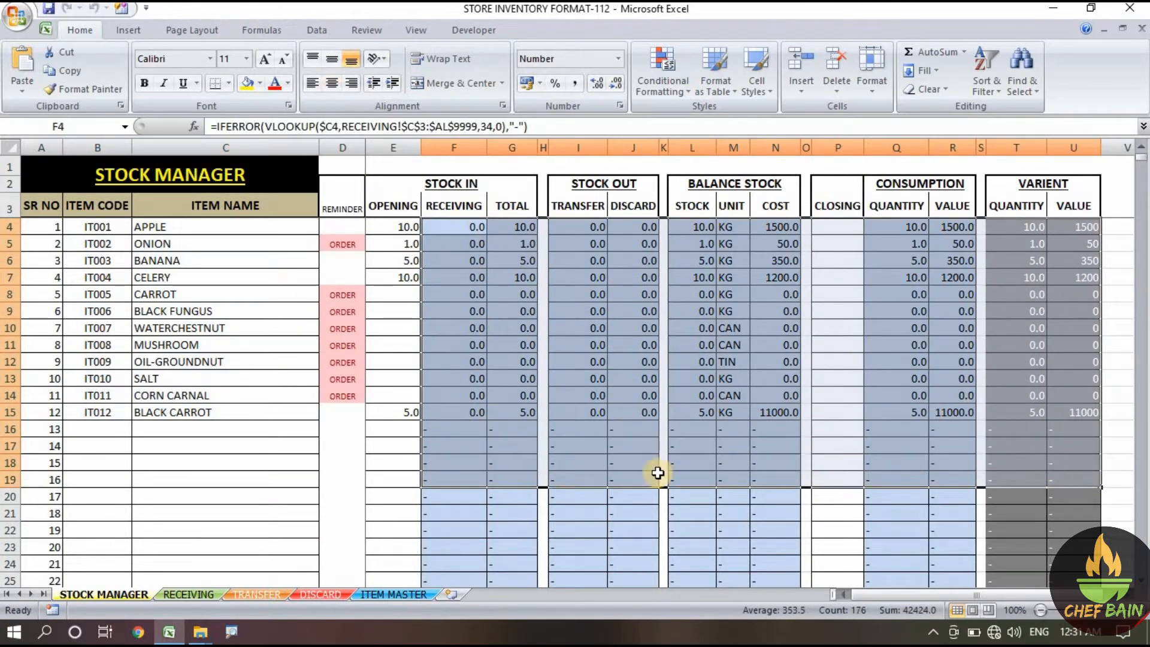
pyautogui.click(391, 444)
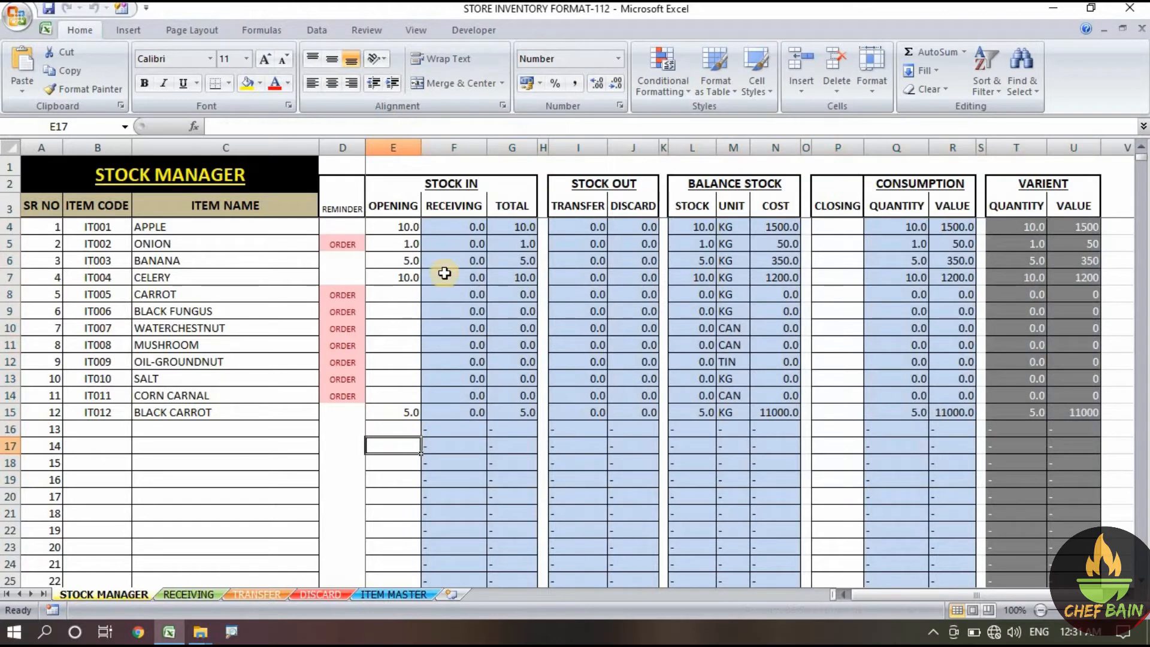
# Examine the STOCK IN section's OPENING, RECEIVING and TOTAL headings.
pyautogui.moveTo(408, 186); pyautogui.dragTo(465, 211)
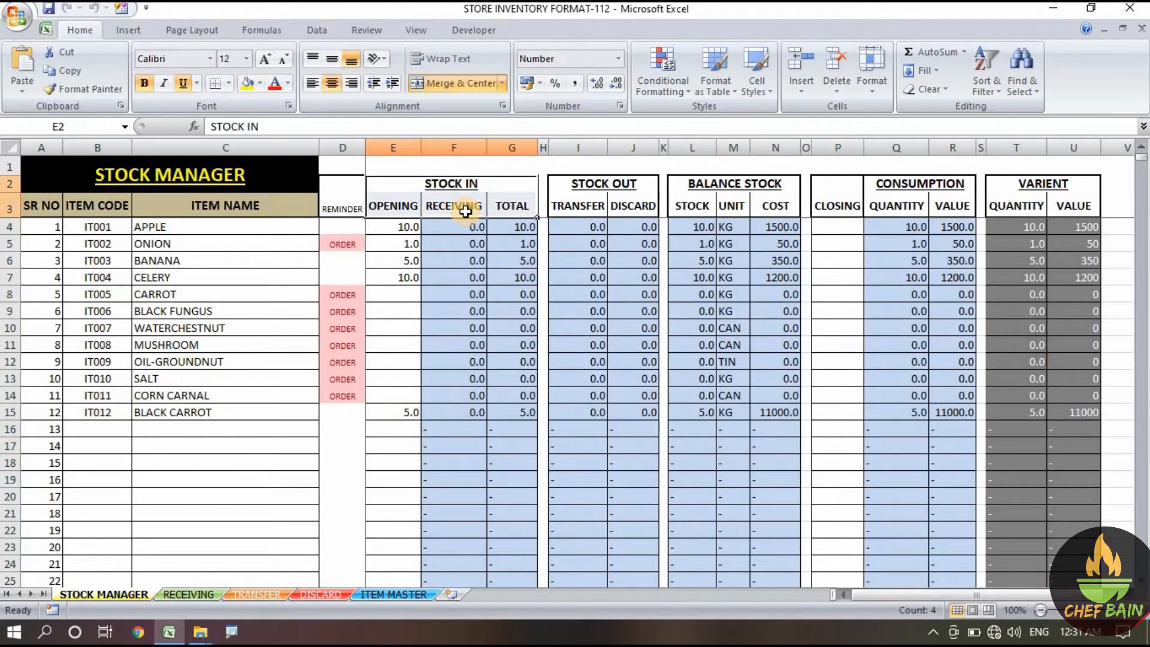
pyautogui.click(498, 167)
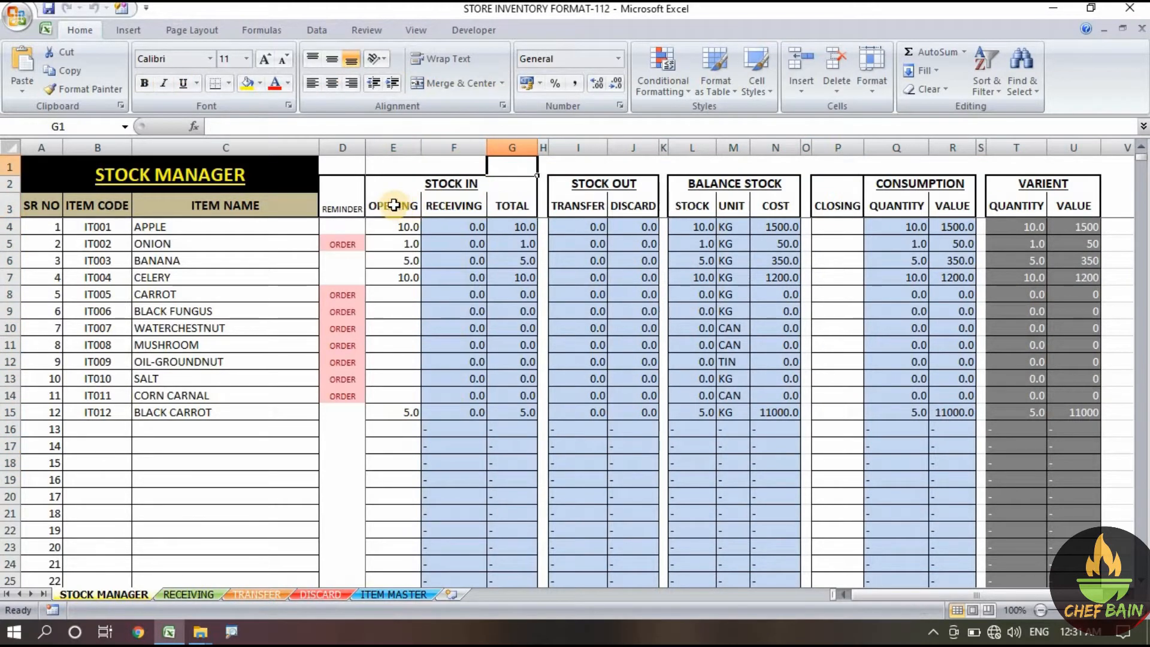
pyautogui.click(394, 205)
pyautogui.click(455, 206)
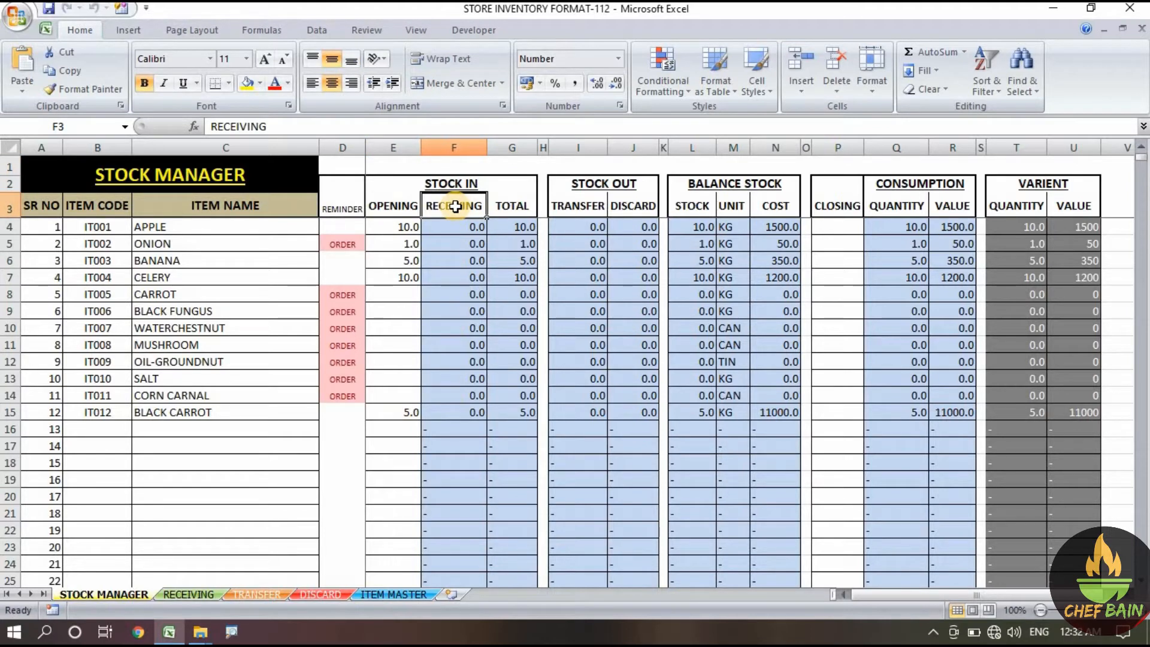
pyautogui.click(508, 205)
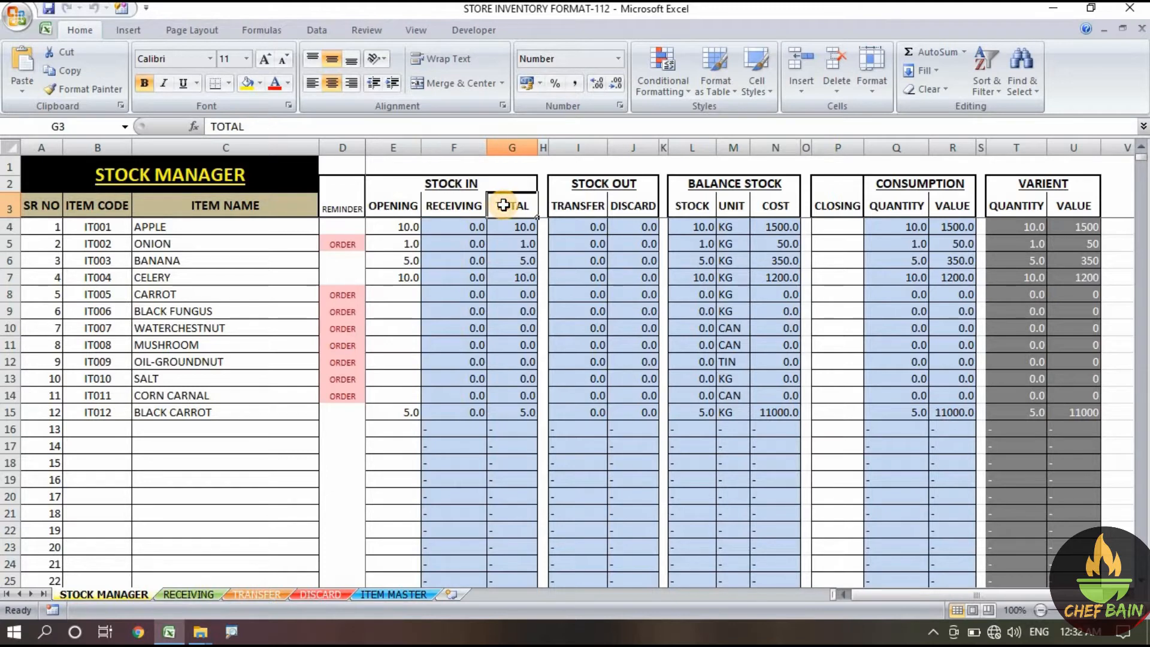
# Examine the STOCK OUT section's TRANSFER and DISCARD headings, and compare the RECEIVING and TRANSFER columns.
pyautogui.click(590, 186)
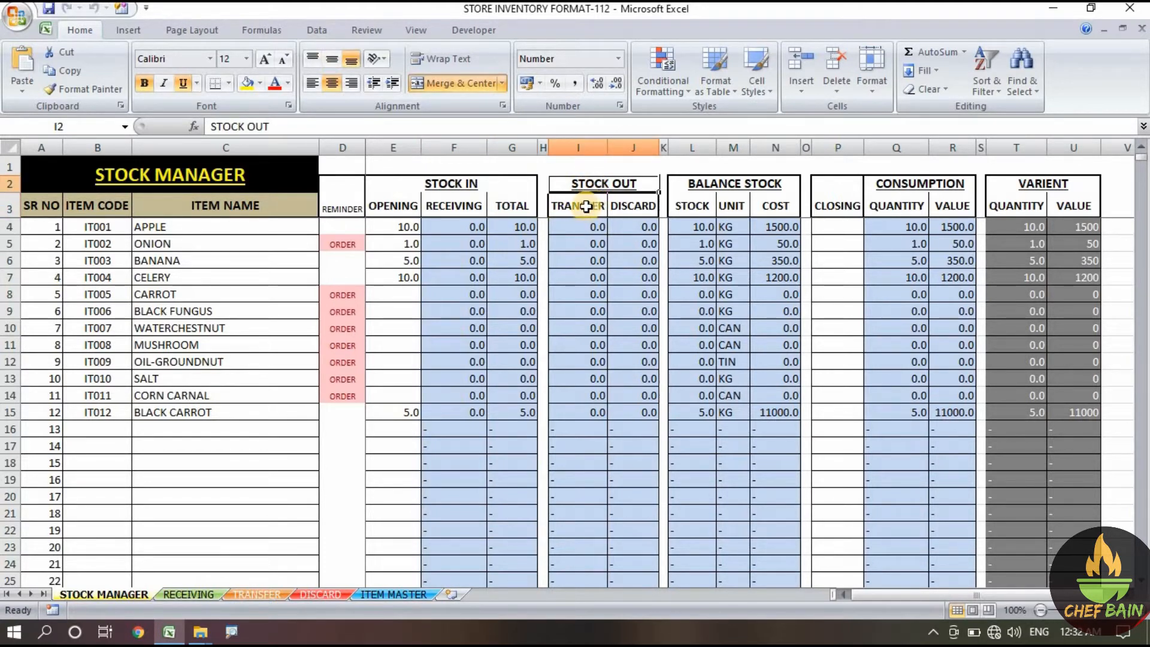
pyautogui.click(586, 206)
pyautogui.click(642, 208)
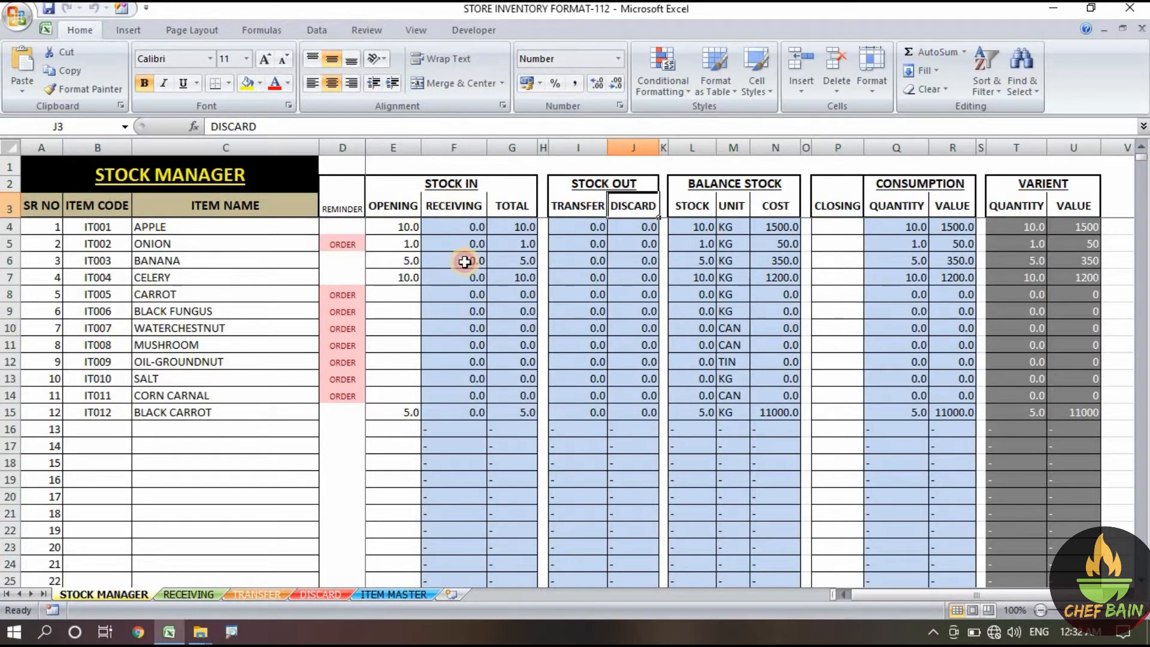
pyautogui.moveTo(453, 205); pyautogui.dragTo(474, 363)
pyautogui.moveTo(578, 208); pyautogui.dragTo(590, 384)
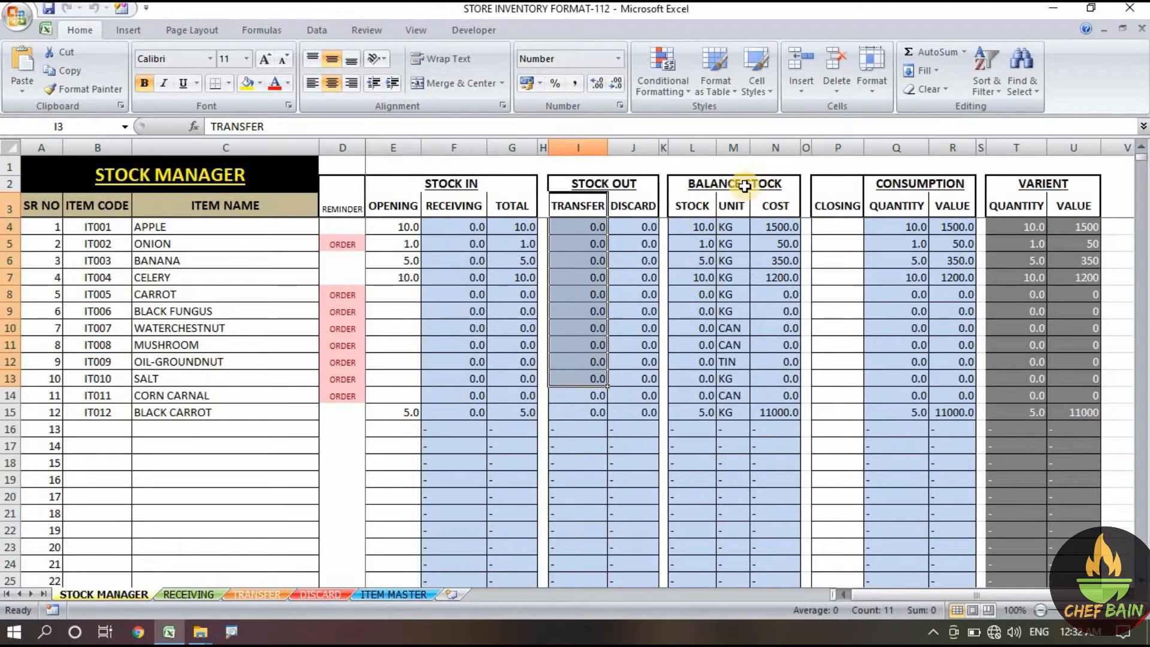
# Inspect the STOCK, UNIT and COST columns of the BALANCE STOCK section.
pyautogui.moveTo(698, 211); pyautogui.dragTo(699, 403)
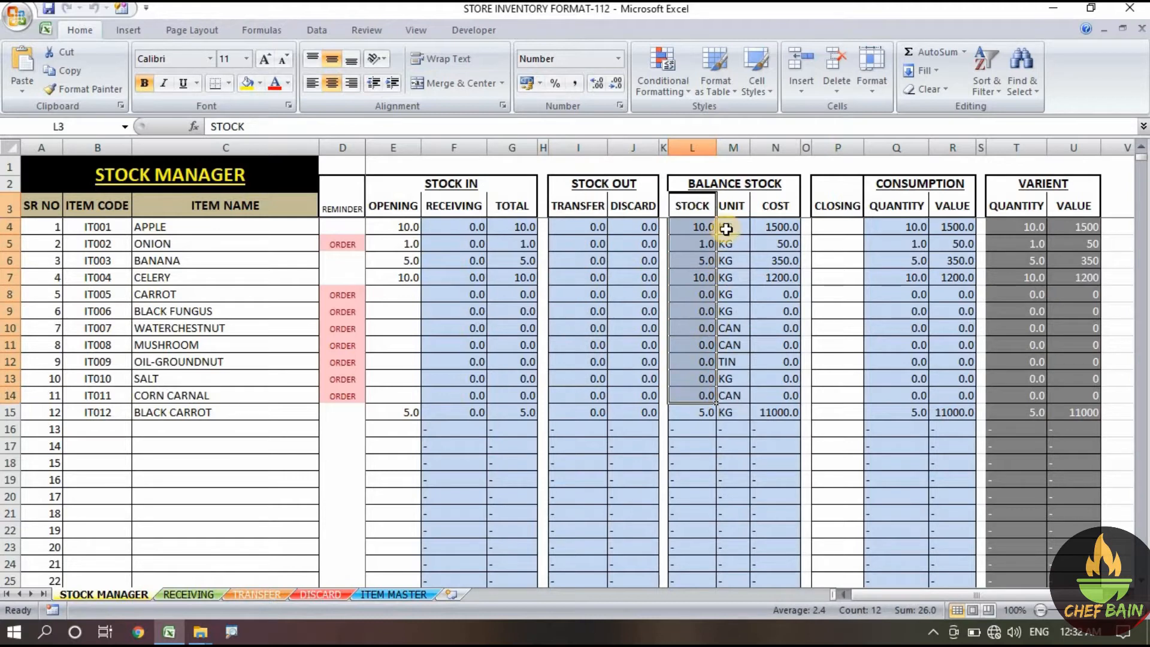
pyautogui.moveTo(732, 206); pyautogui.dragTo(743, 396)
pyautogui.moveTo(771, 217); pyautogui.dragTo(770, 446)
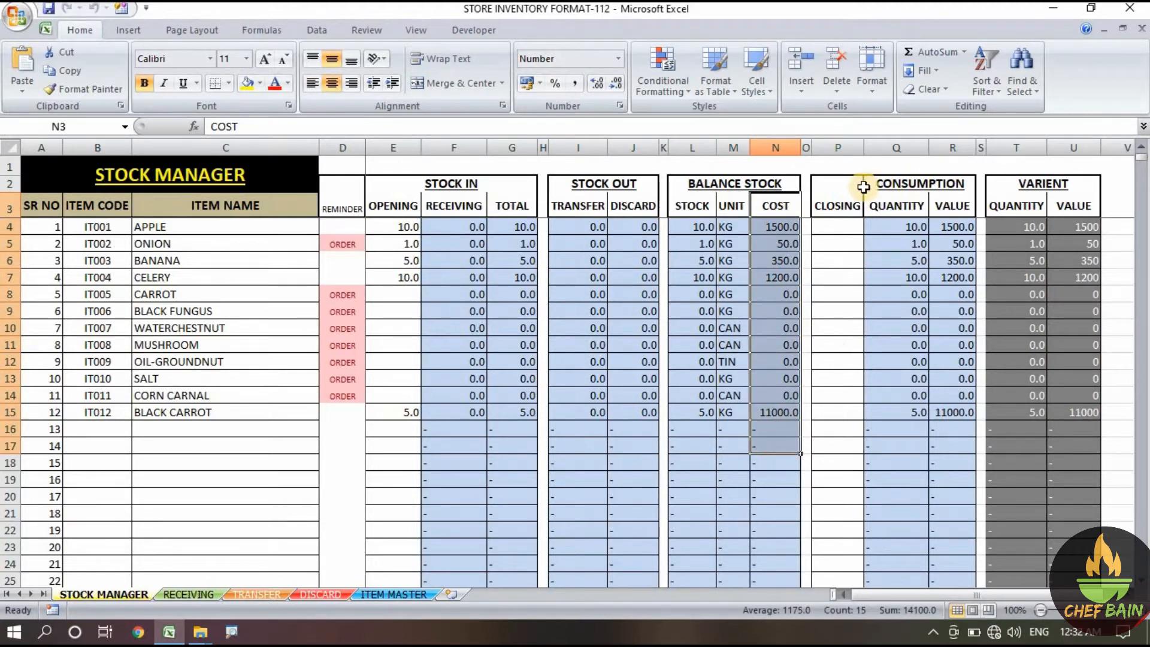
# Inspect the CLOSING column together with the CONSUMPTION section's QUANTITY and VALUE figures.
pyautogui.click(840, 169)
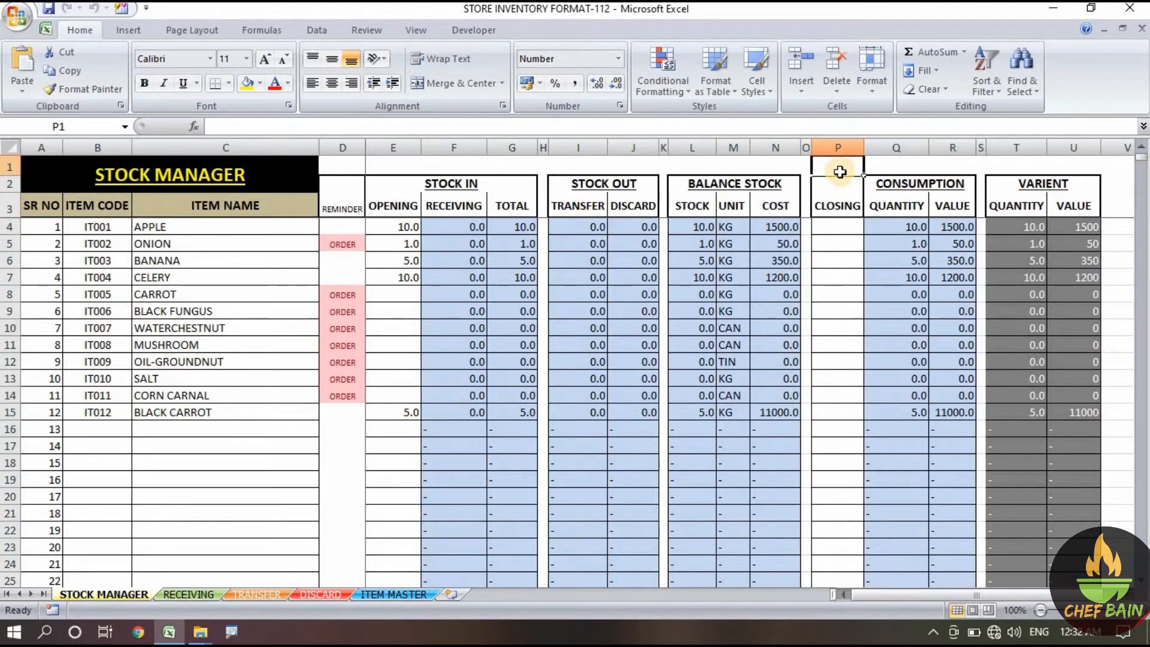
pyautogui.click(839, 276)
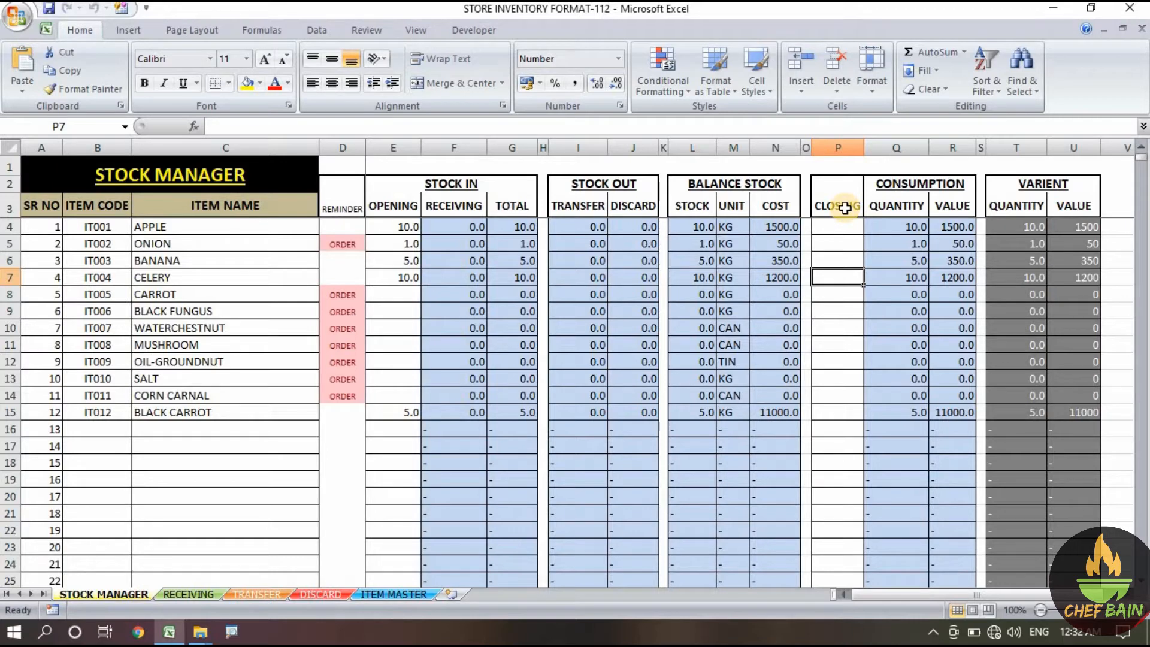
pyautogui.moveTo(845, 224); pyautogui.dragTo(876, 548)
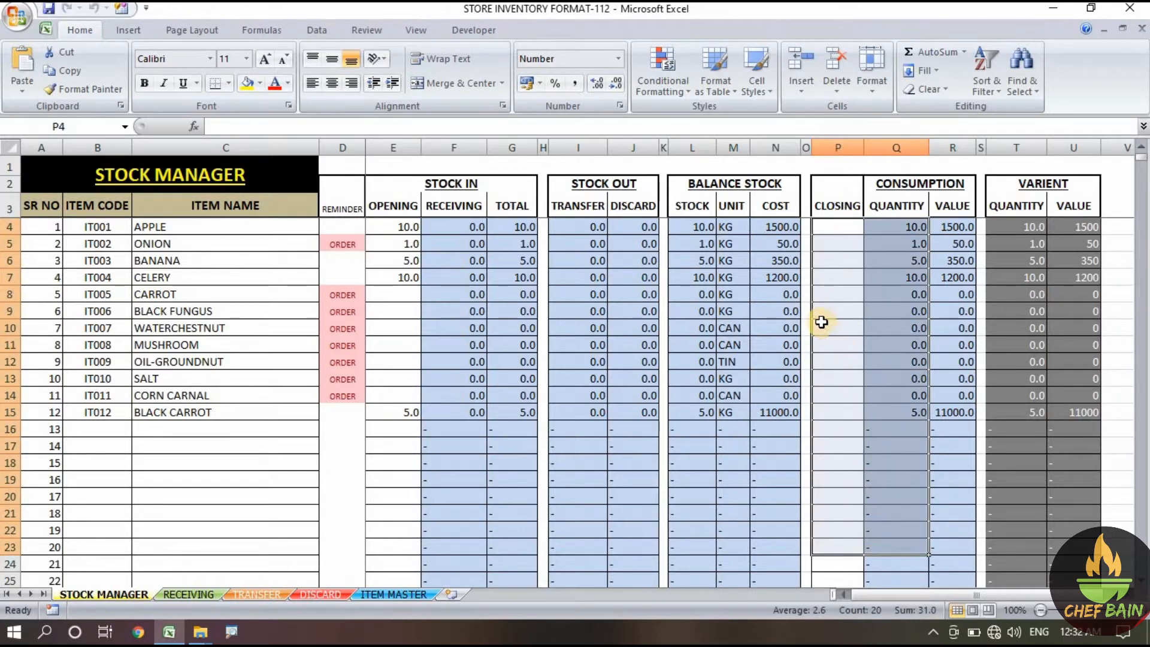
pyautogui.click(833, 328)
pyautogui.moveTo(903, 227); pyautogui.dragTo(950, 390)
pyautogui.click(837, 294)
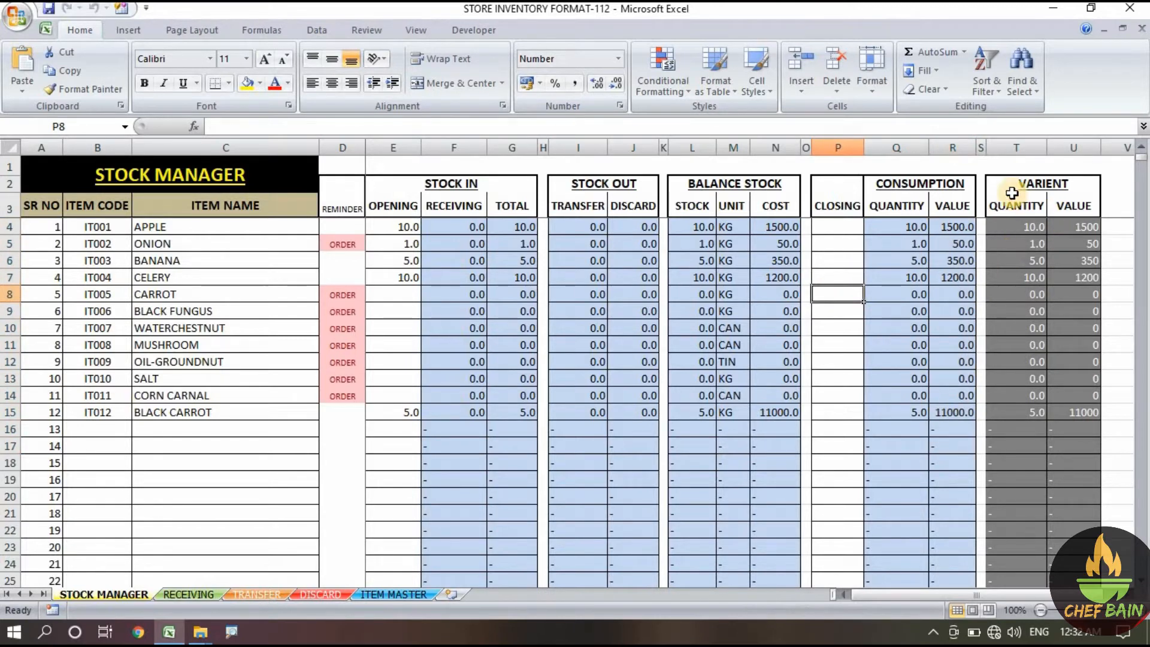
# Examine the VARIENT section's QUANTITY and VALUE columns against the RECEIVING, TRANSFER, CONSUMPTION and CLOSING columns.
pyautogui.moveTo(1013, 192); pyautogui.dragTo(1075, 412)
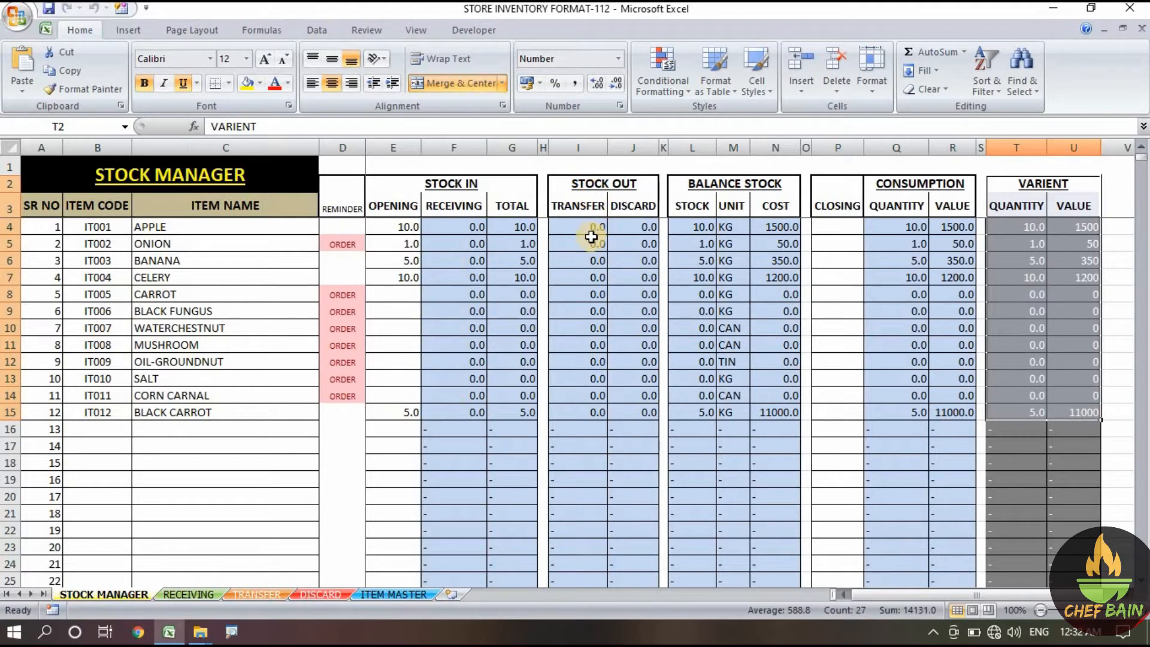
pyautogui.click(449, 217)
pyautogui.click(577, 226)
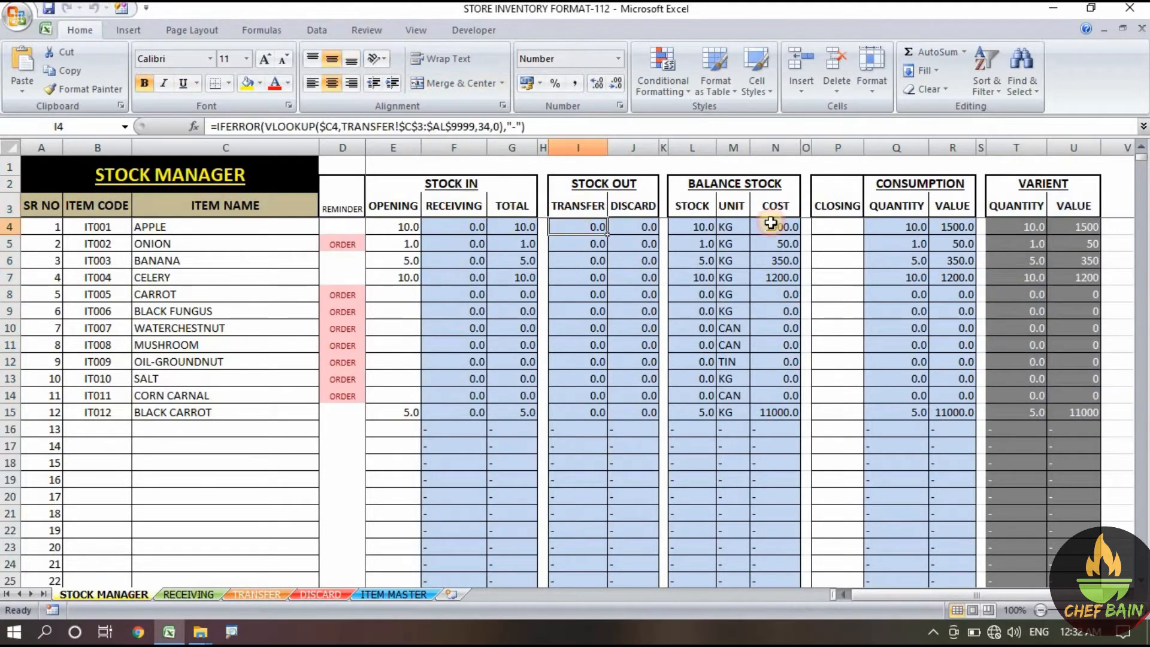
pyautogui.moveTo(1007, 191); pyautogui.dragTo(1071, 514)
pyautogui.moveTo(900, 194); pyautogui.dragTo(926, 400)
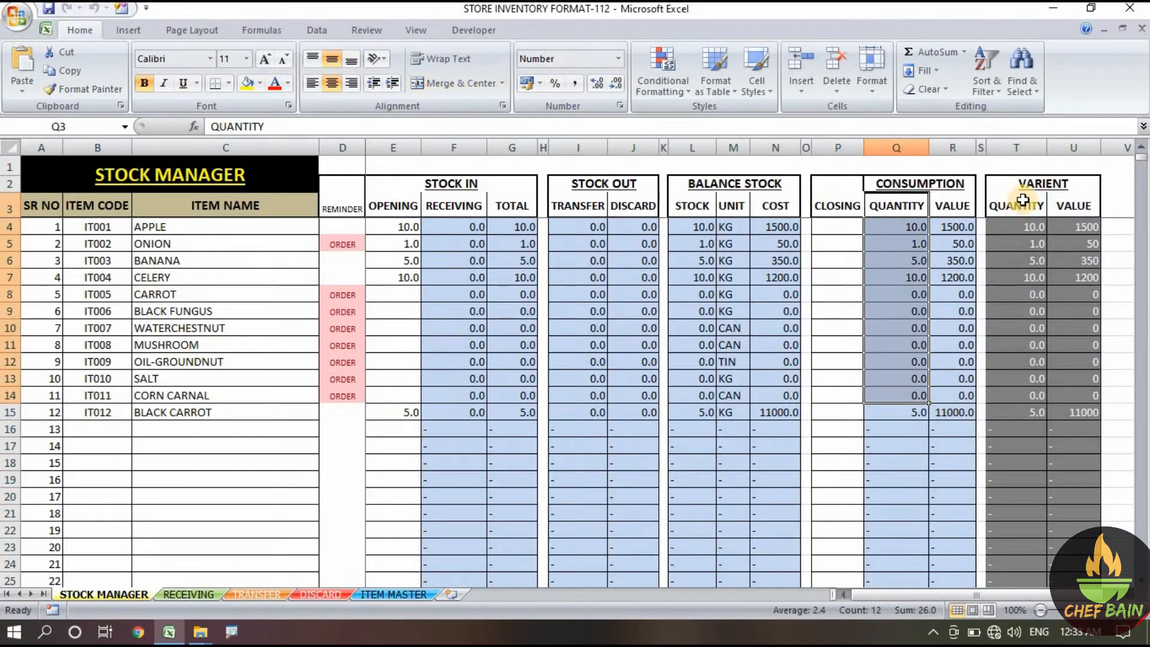
pyautogui.click(1079, 198)
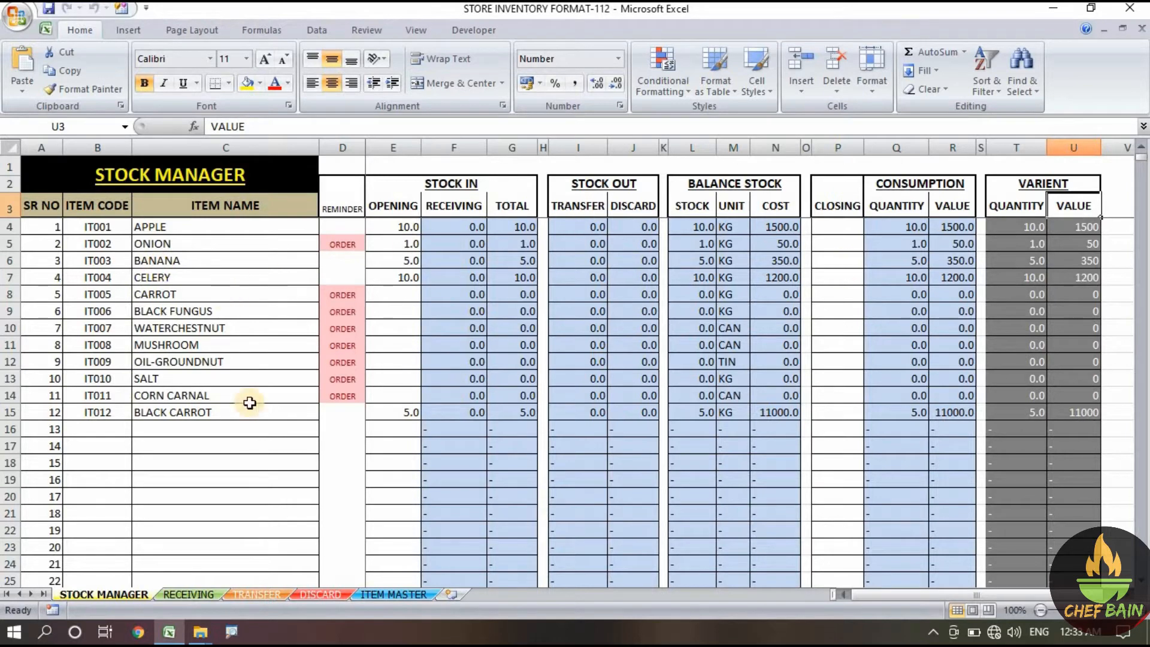
pyautogui.click(834, 381)
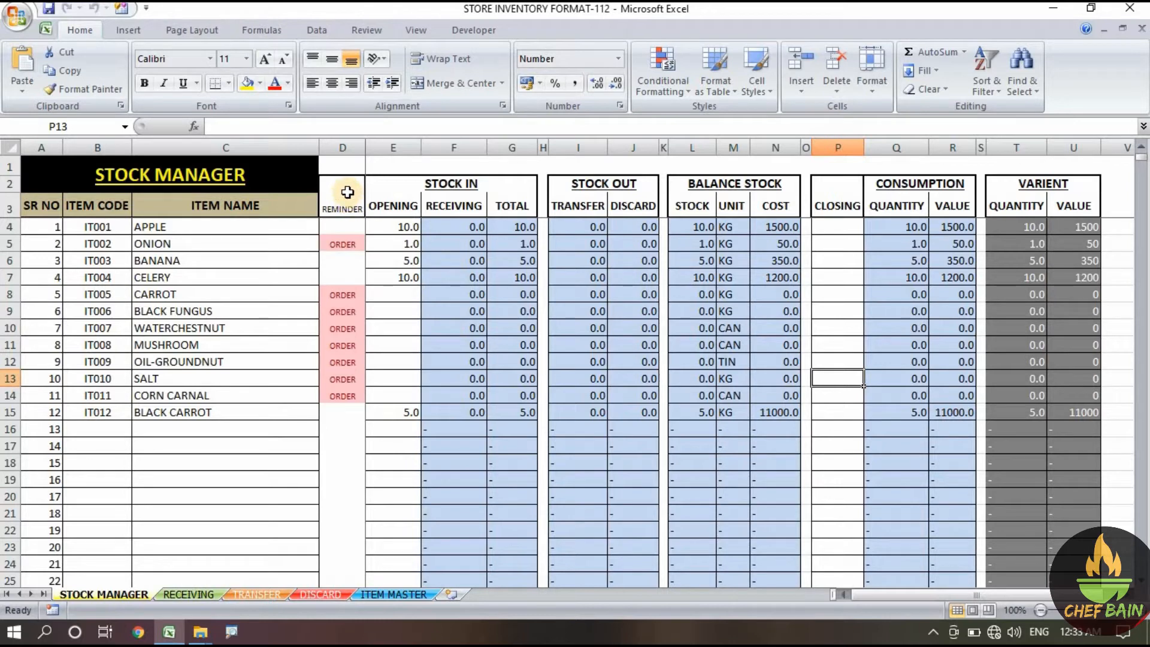
# Examine the REMINDER column and its formulas, checking the ORDER flags for ONION and for CARROT through CORN CARNAL.
pyautogui.moveTo(348, 192); pyautogui.dragTo(333, 549)
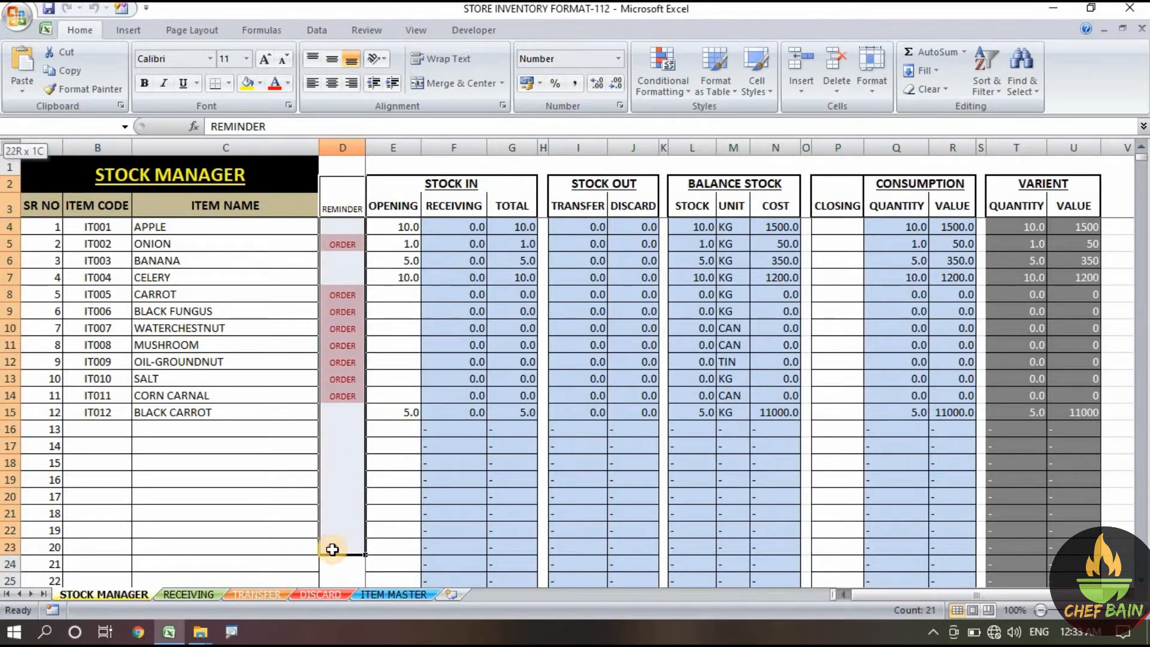
pyautogui.click(349, 464)
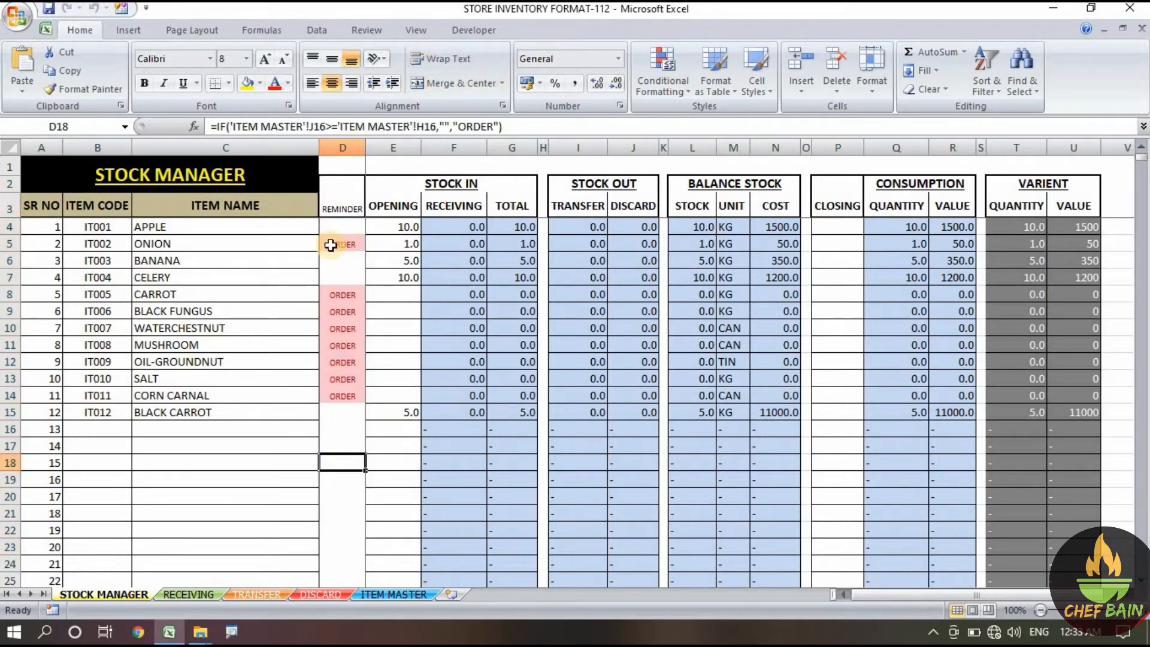
pyautogui.click(200, 244)
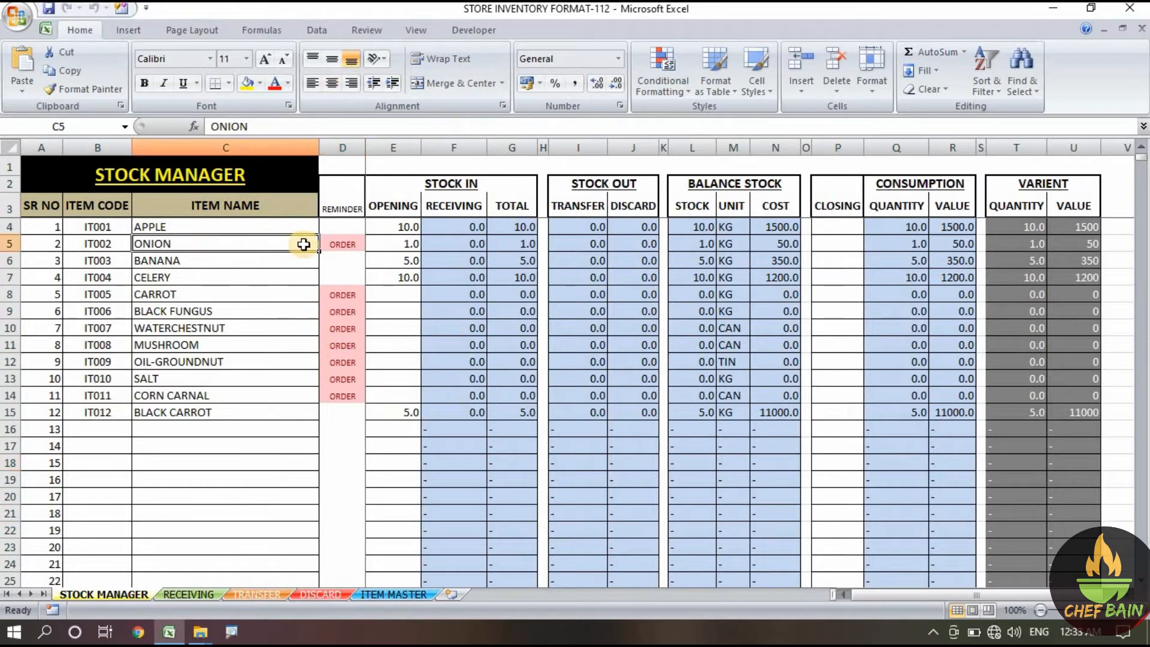
pyautogui.click(354, 244)
pyautogui.click(342, 295)
pyautogui.click(278, 297)
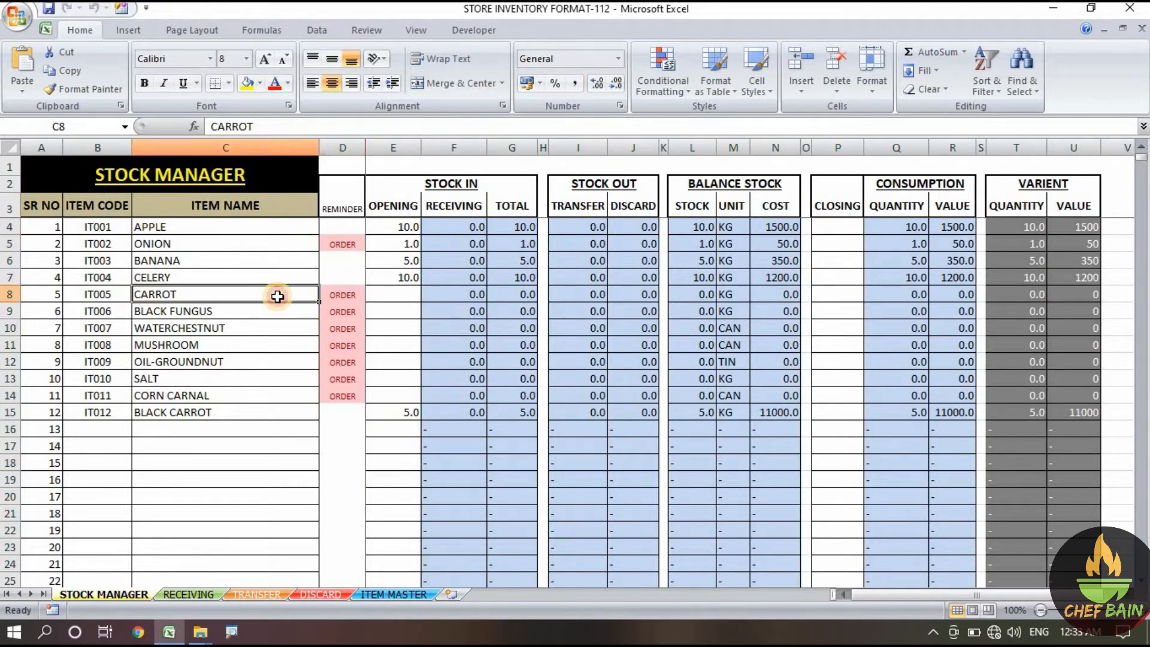
pyautogui.moveTo(345, 294); pyautogui.dragTo(345, 398)
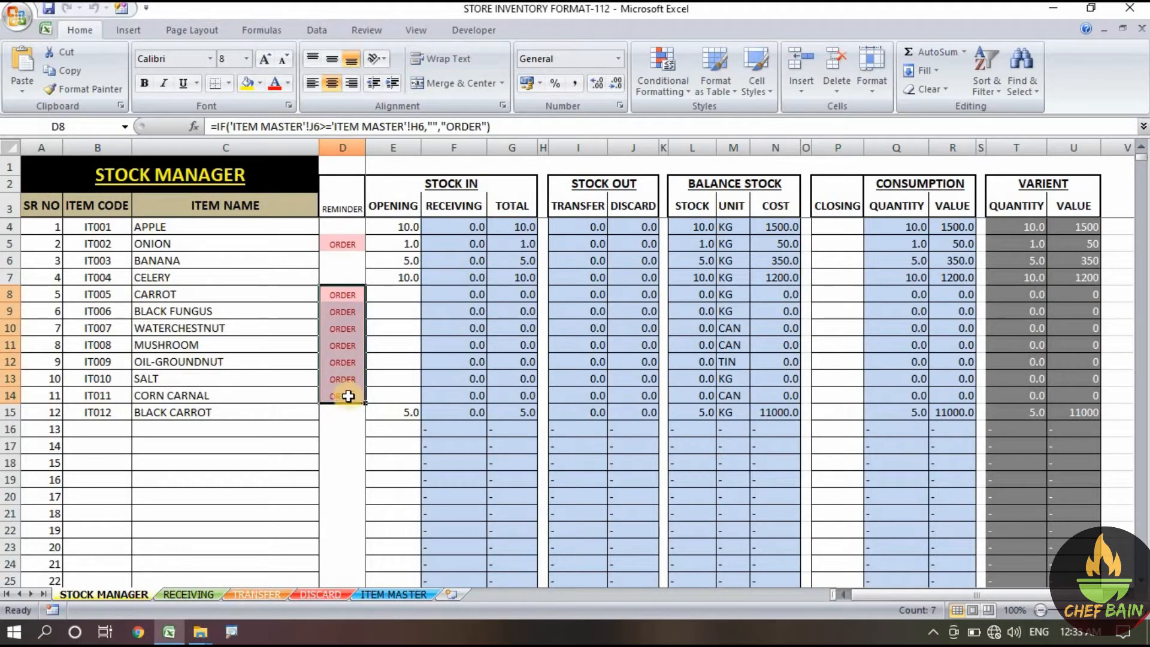
pyautogui.click(339, 446)
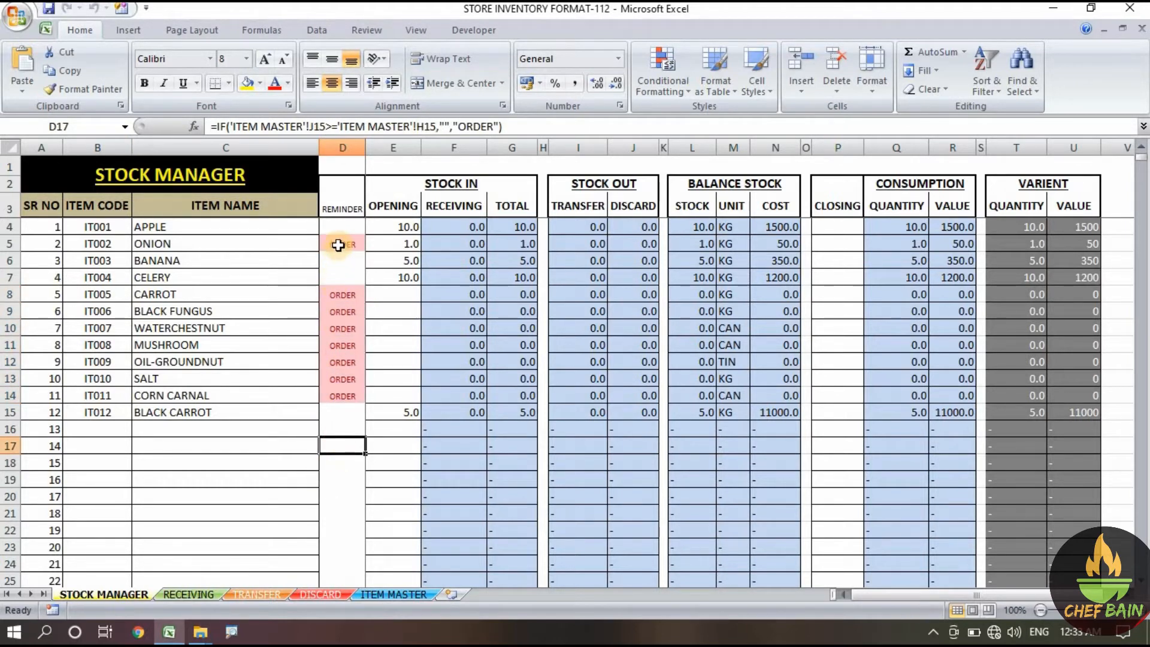
# Review the REMINDER column from ONION to BLACK CARROT, checking an empty row's formula and BLACK FUNGUS's reminder formula.
pyautogui.moveTo(341, 243); pyautogui.dragTo(342, 414)
pyautogui.click(345, 444)
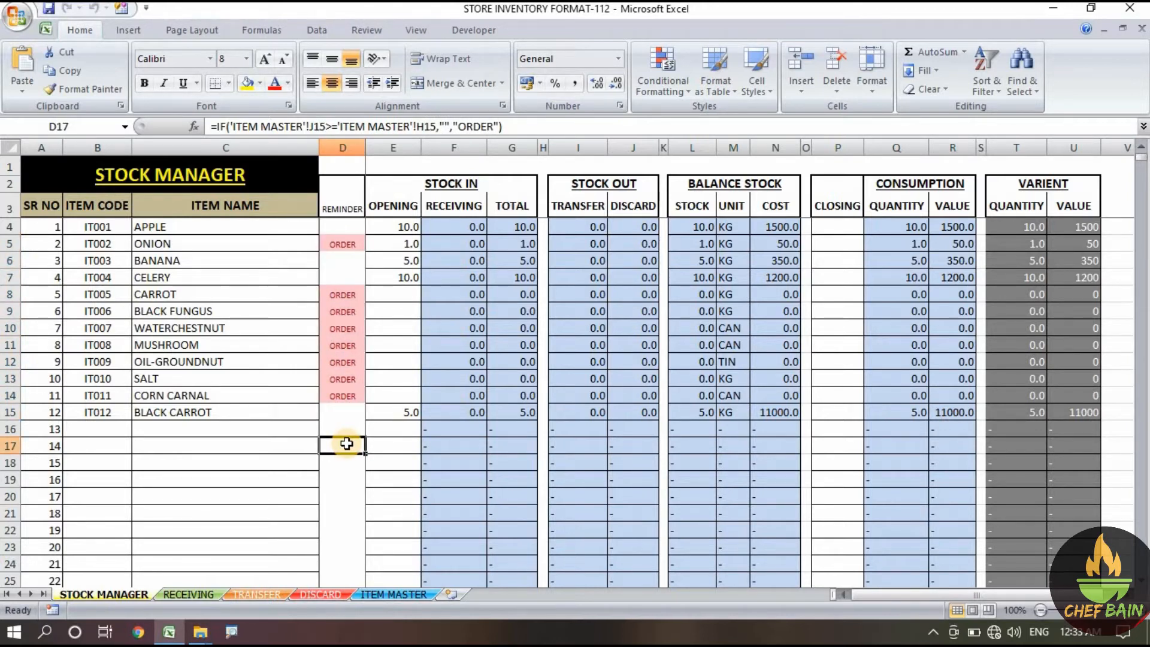
pyautogui.click(342, 313)
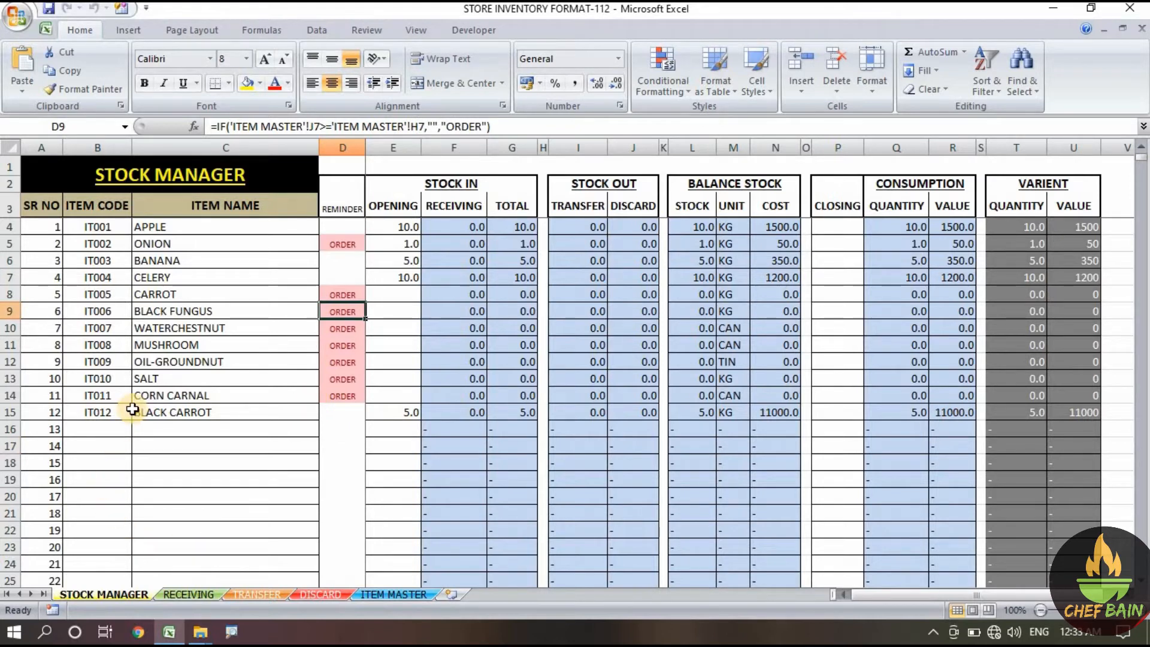
pyautogui.click(223, 477)
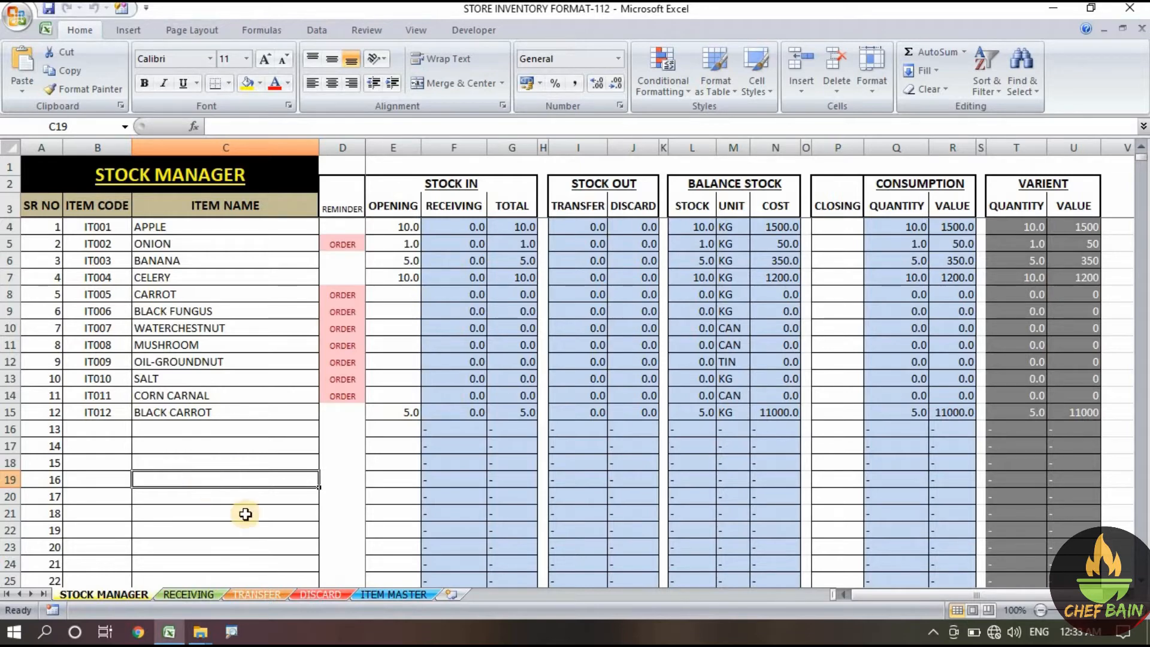
# Open the ITEM MASTER sheet and examine the item list's ITEM CODE, ITEM NAME and BRAND columns.
pyautogui.click(390, 594)
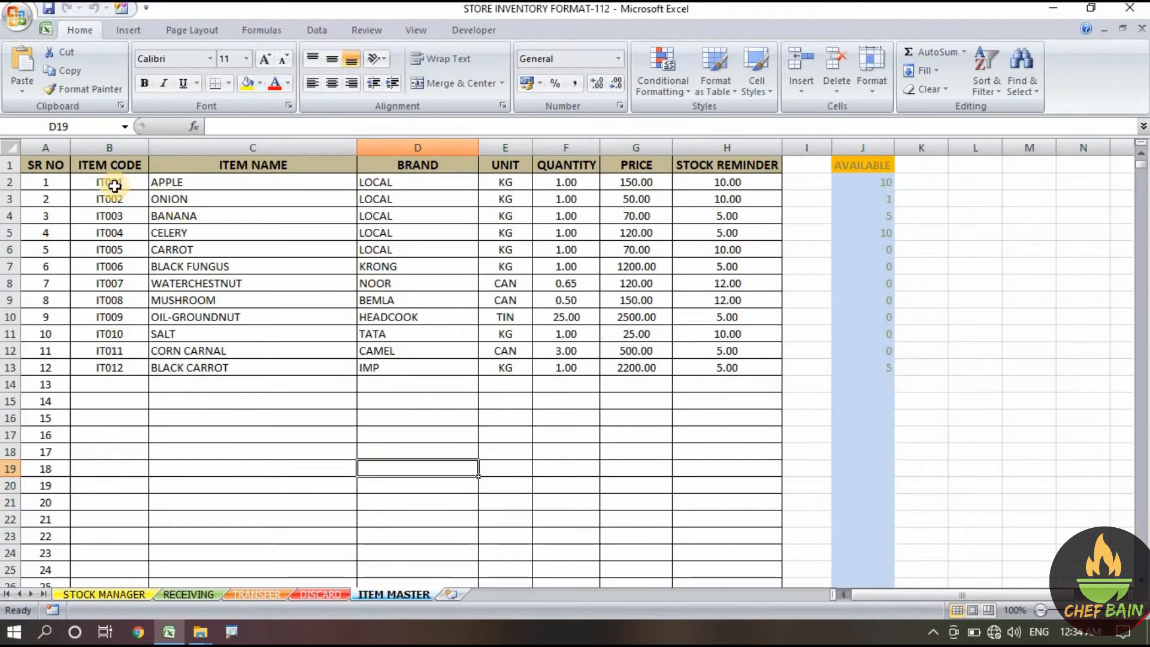
pyautogui.moveTo(116, 184); pyautogui.dragTo(668, 371)
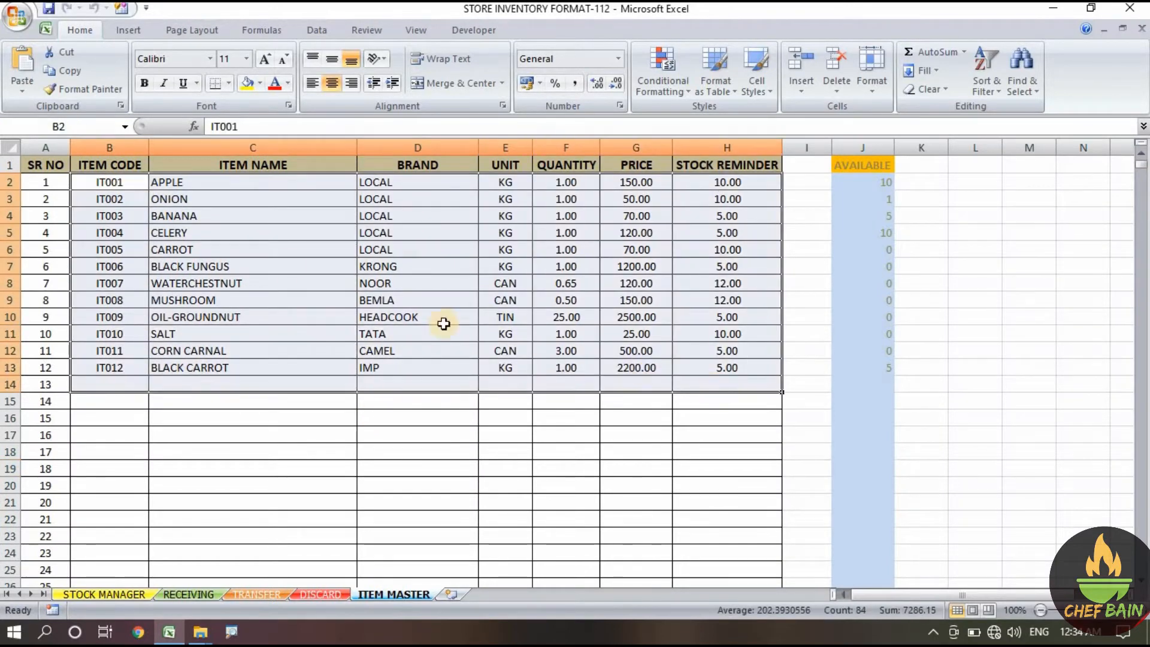
pyautogui.click(133, 177)
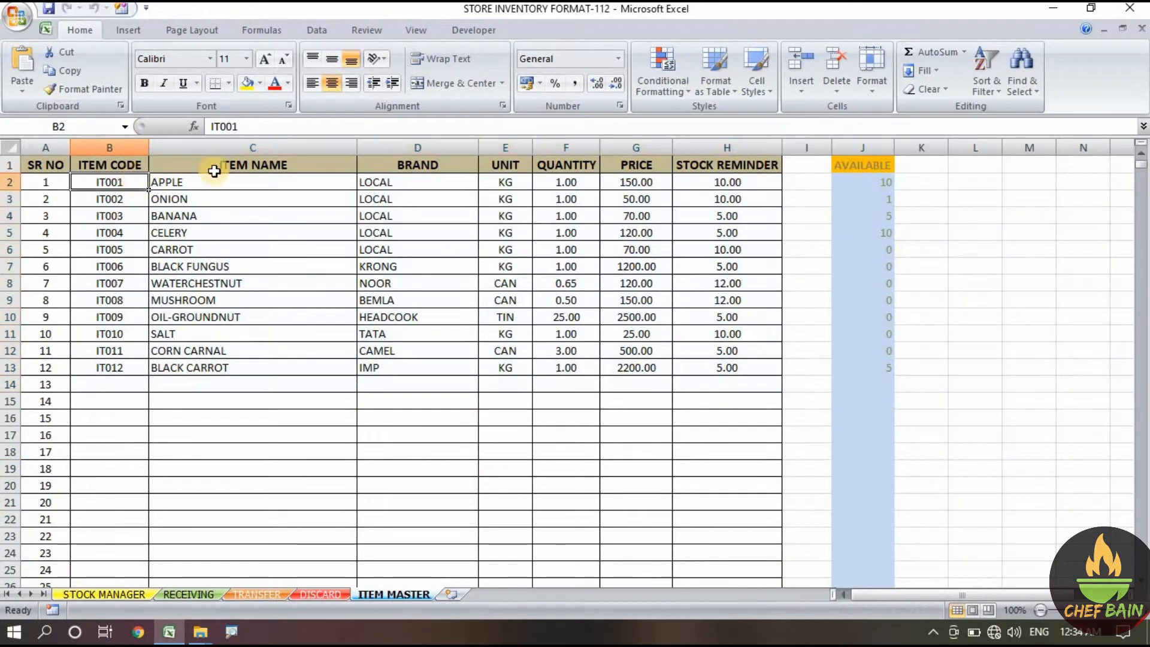
pyautogui.click(259, 166)
pyautogui.click(409, 165)
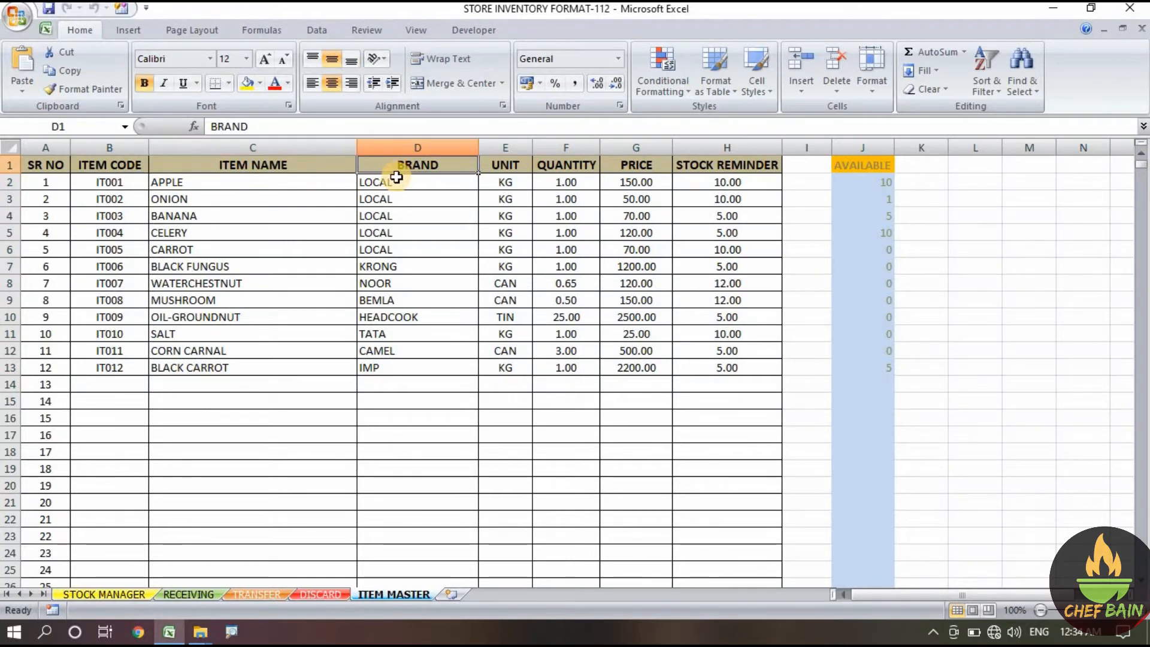
pyautogui.click(395, 183)
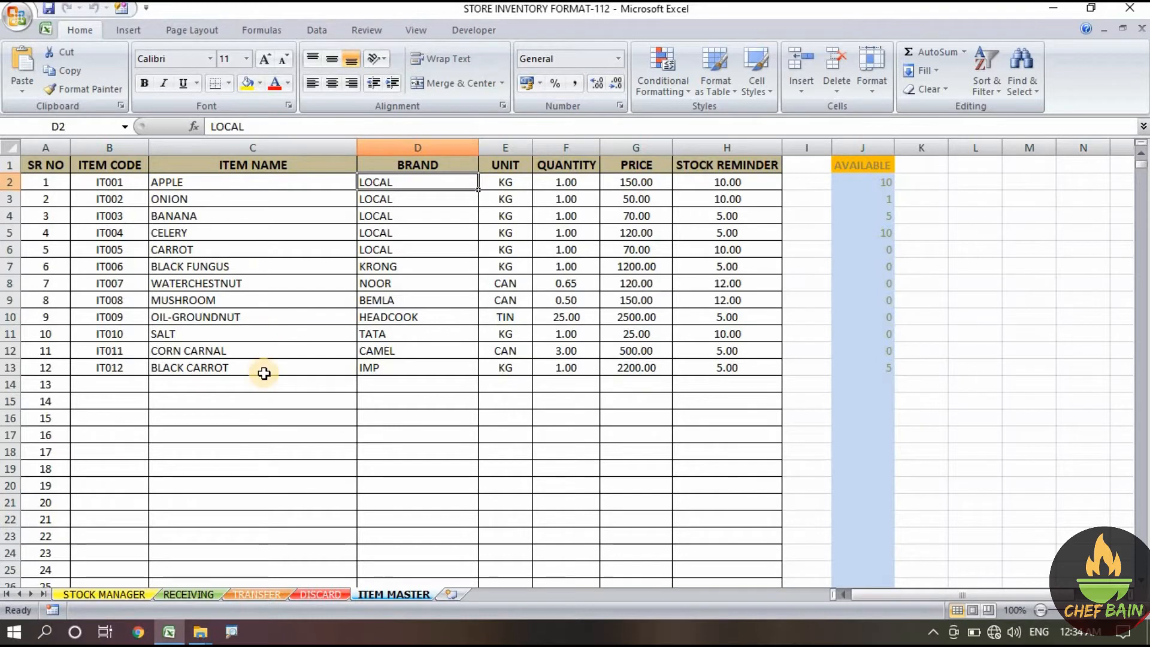
# Check how brands are assigned in the item list, using SALT and the entries from OIL-GROUNDNUT downward.
pyautogui.click(185, 335)
pyautogui.click(388, 334)
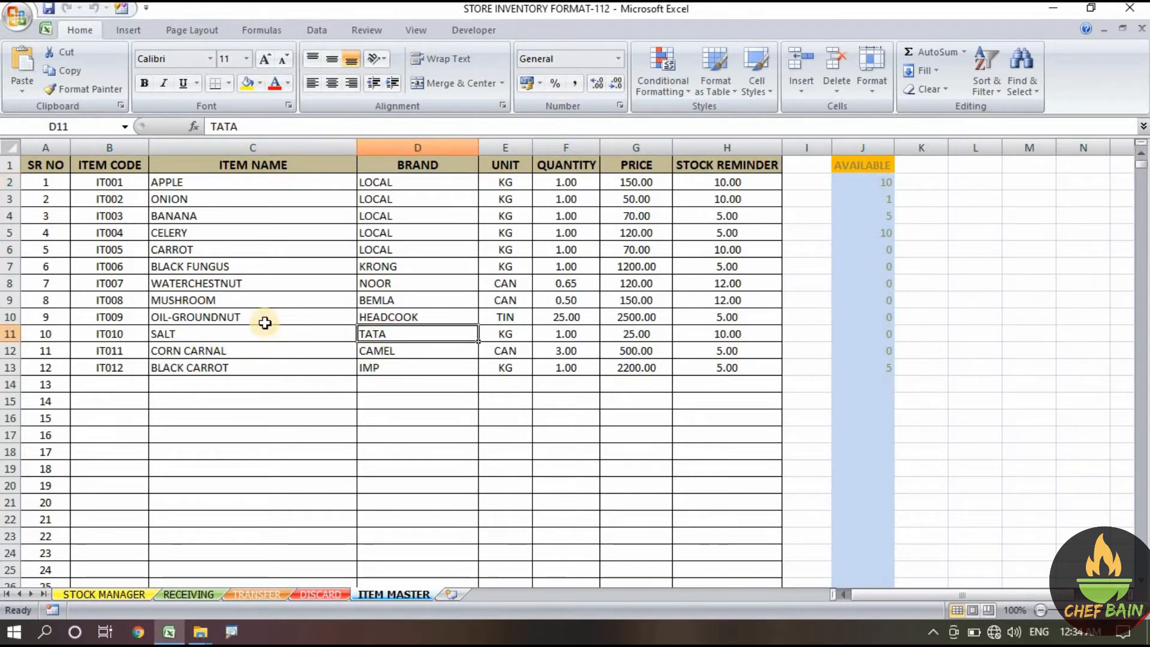
pyautogui.click(203, 386)
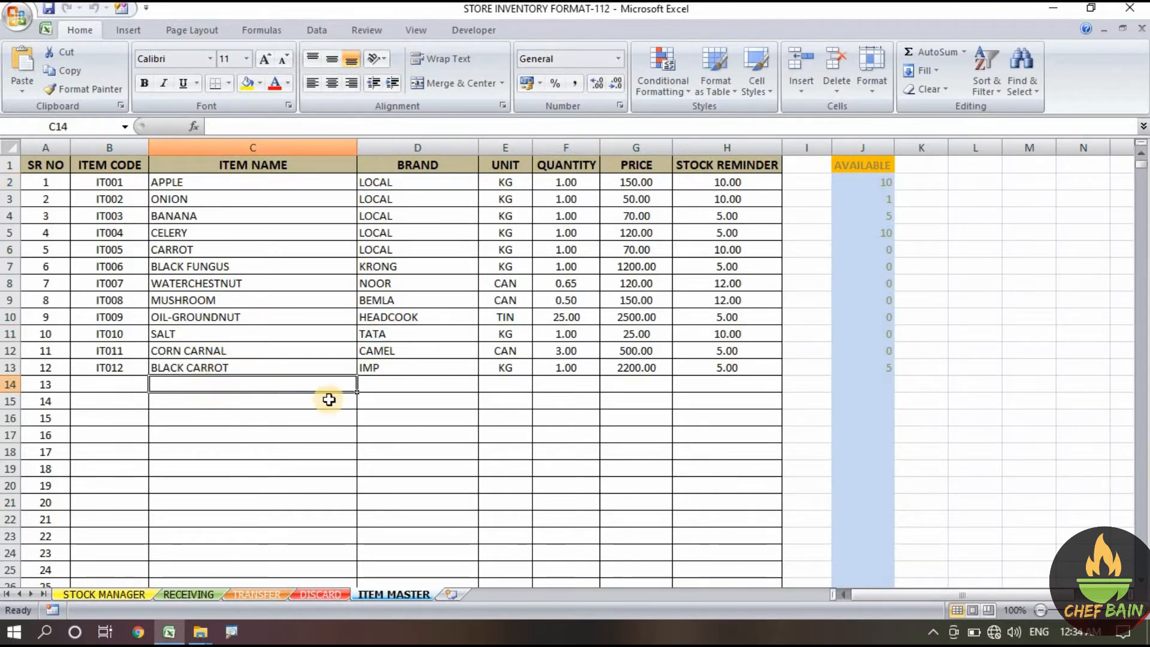
pyautogui.click(408, 385)
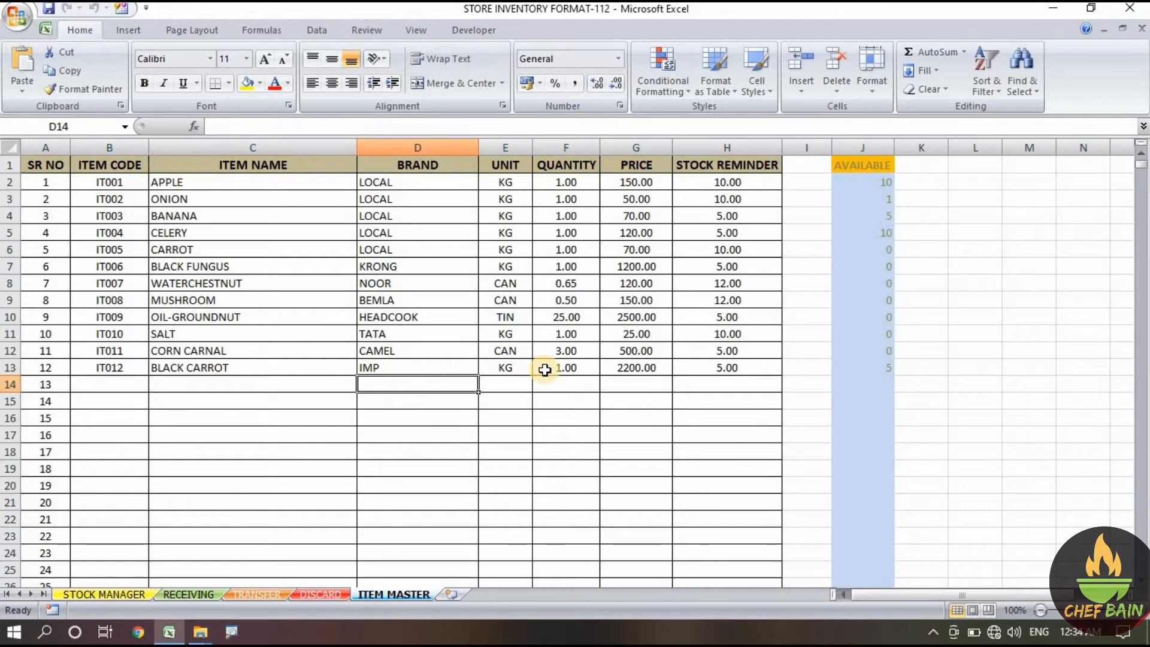
pyautogui.moveTo(383, 318); pyautogui.dragTo(395, 387)
pyautogui.click(406, 415)
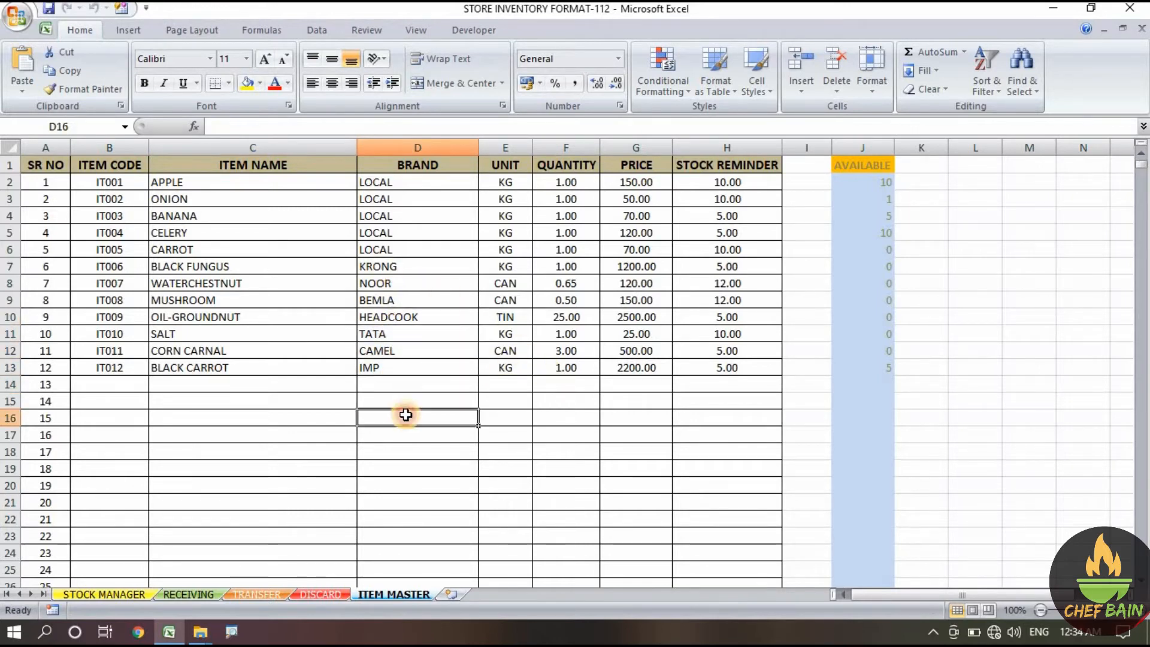
# Examine the UNIT, QUANTITY, PRICE and STOCK REMINDER columns, including the quantities for WATERCHESTNUT and MUSHROOM.
pyautogui.click(505, 185)
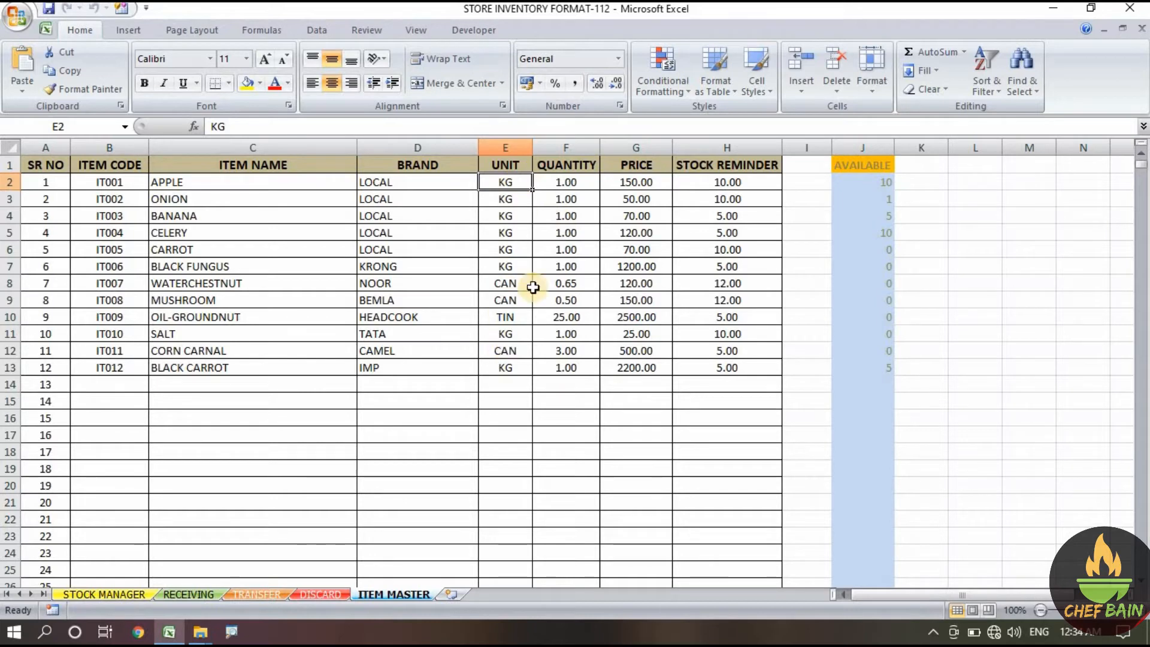
pyautogui.click(587, 181)
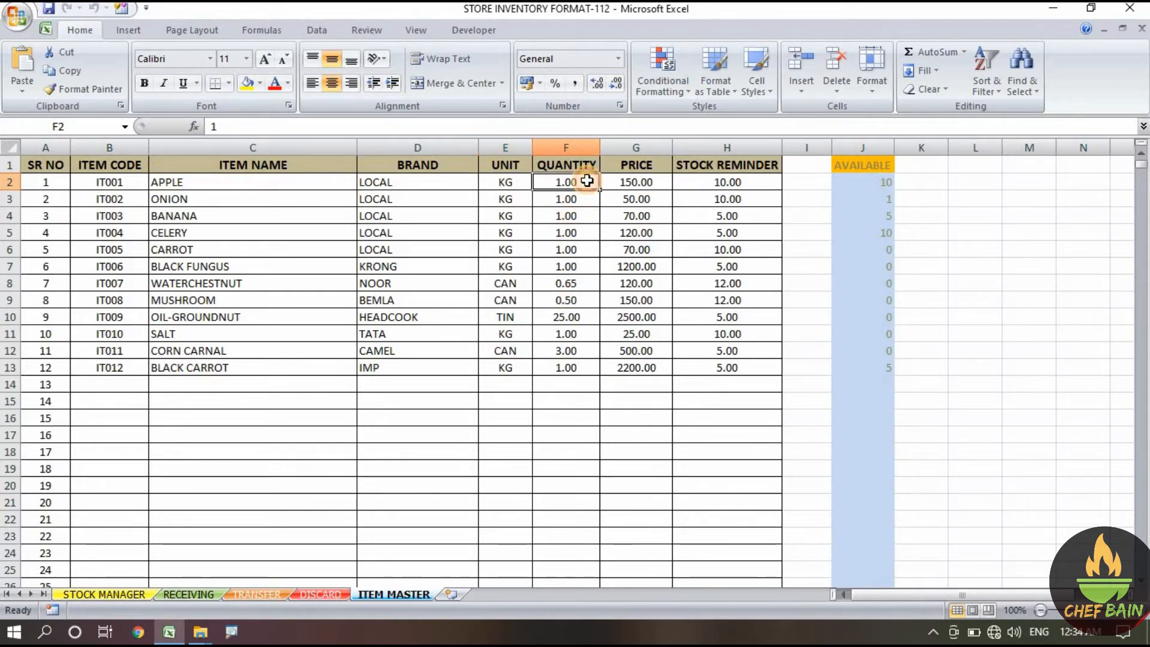
pyautogui.click(594, 286)
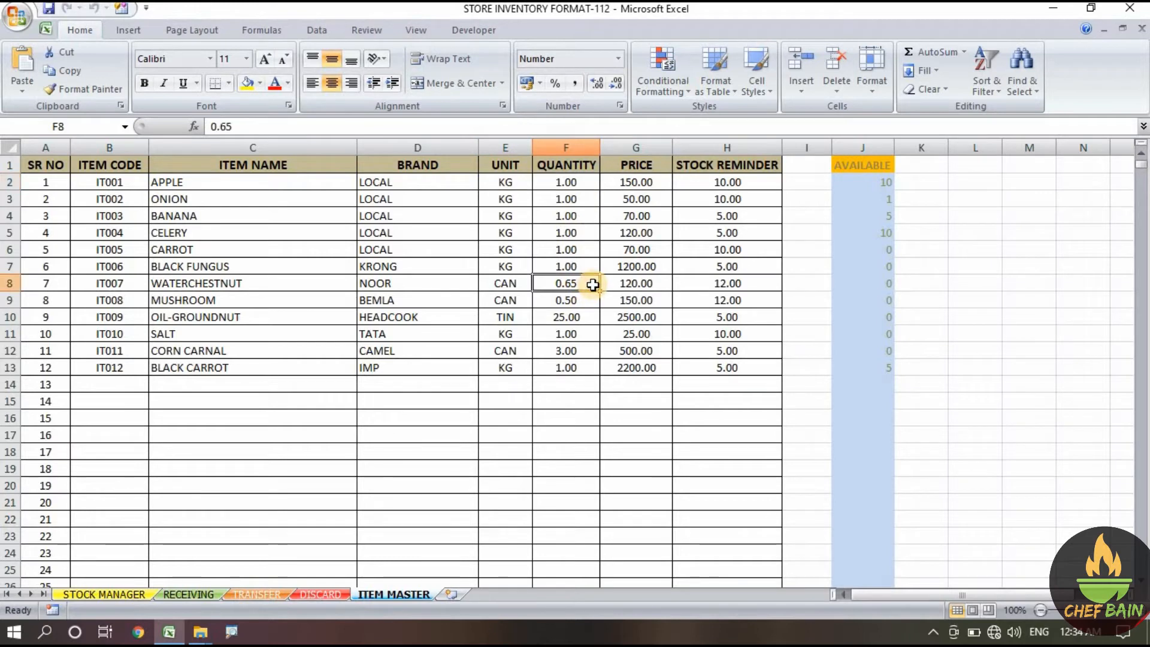
pyautogui.click(591, 302)
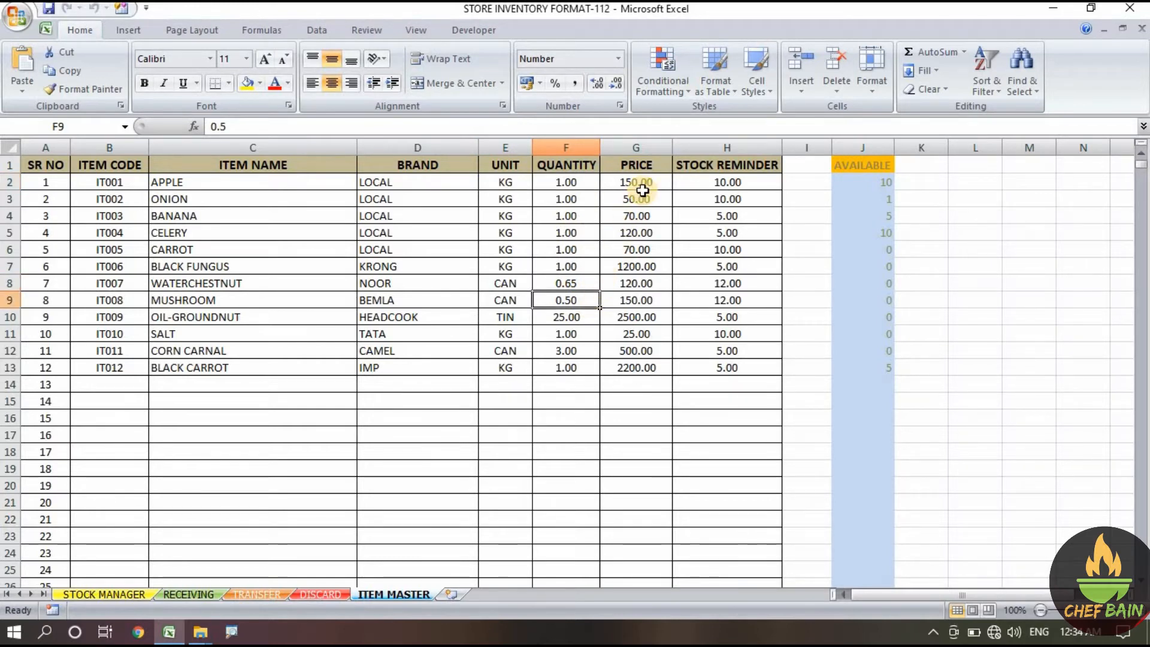
pyautogui.moveTo(642, 183); pyautogui.dragTo(654, 385)
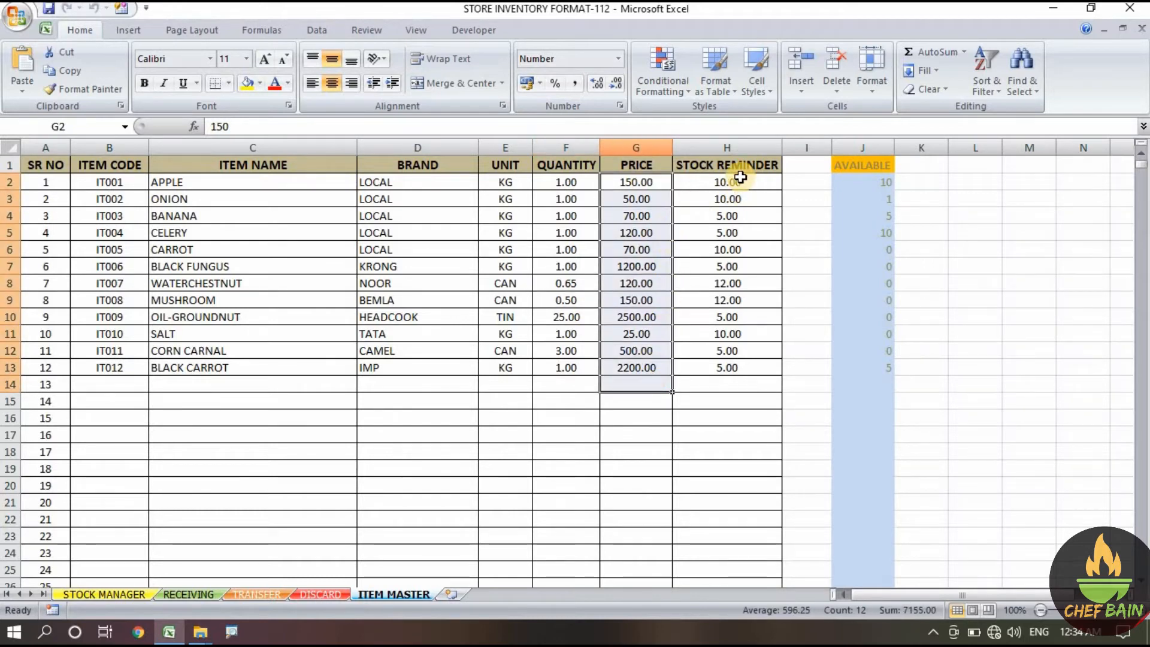
pyautogui.moveTo(741, 177); pyautogui.dragTo(729, 419)
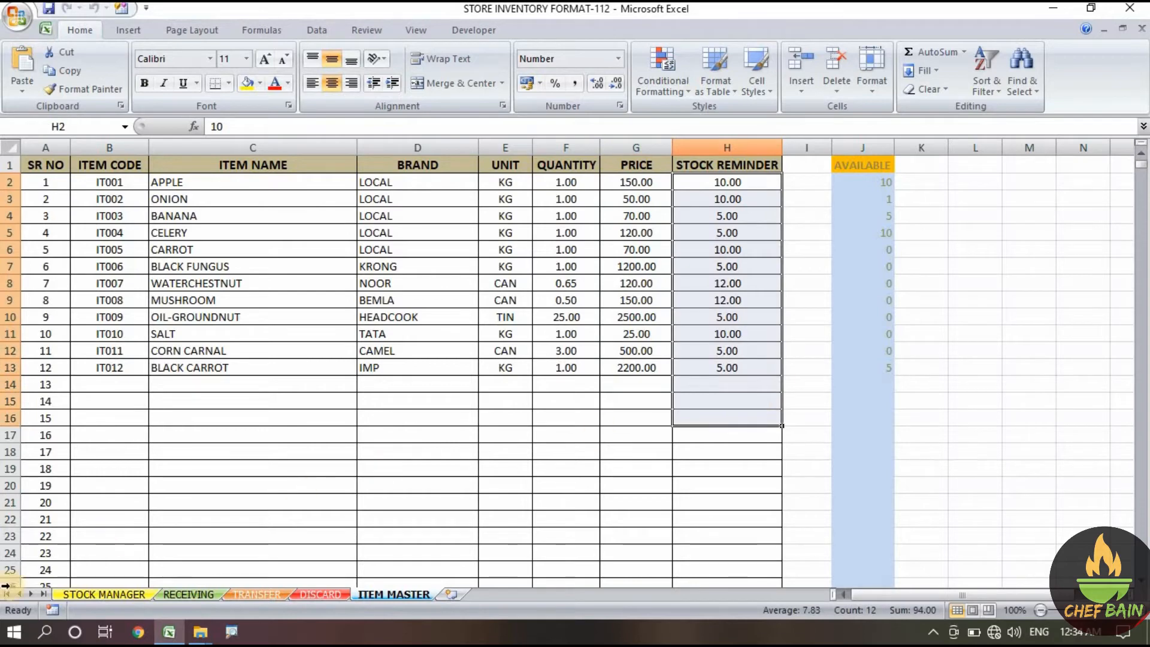
# Compare the REMINDER column on STOCK MANAGER with APPLE's STOCK REMINDER value on ITEM MASTER.
pyautogui.click(66, 593)
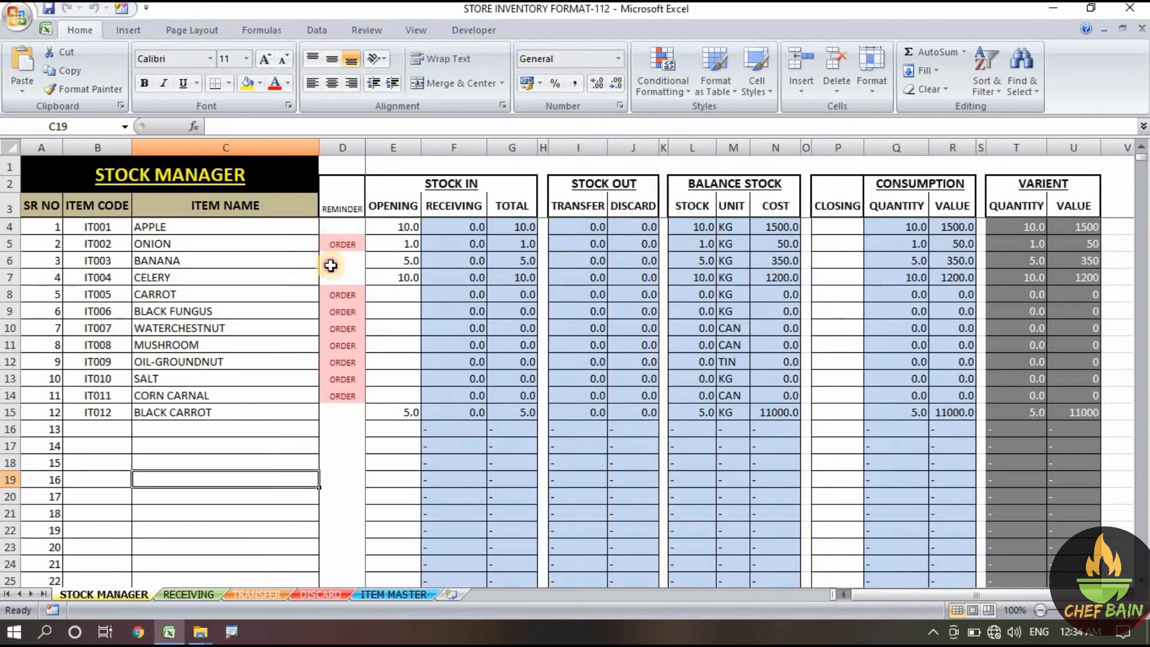
pyautogui.click(331, 266)
pyautogui.click(393, 594)
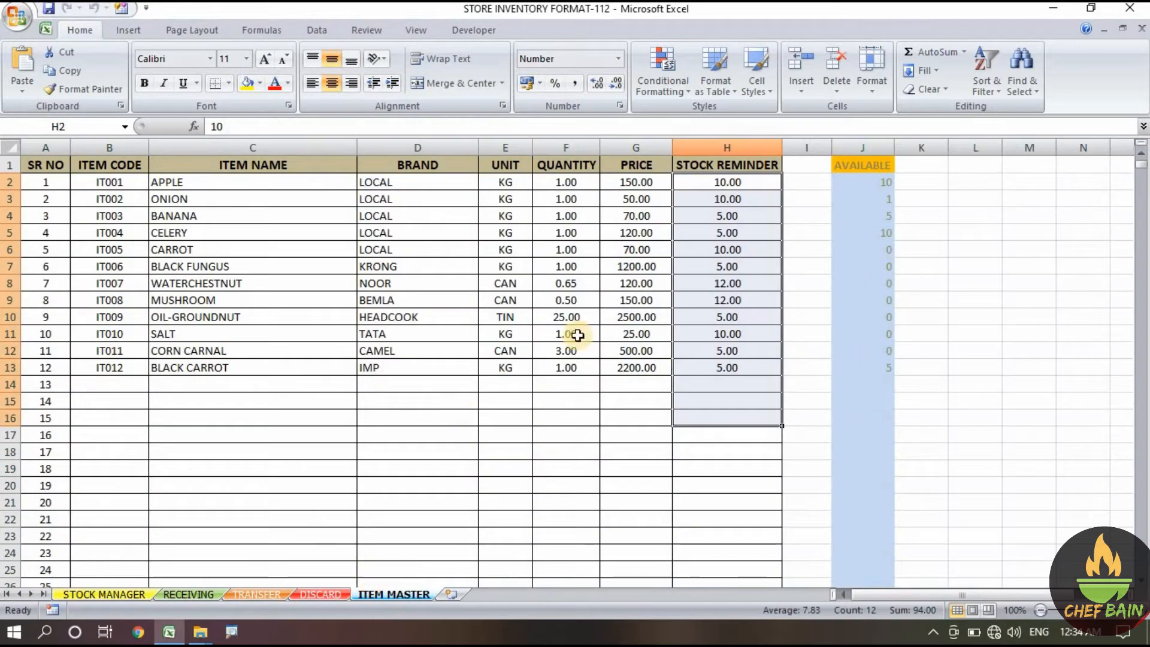
pyautogui.click(746, 180)
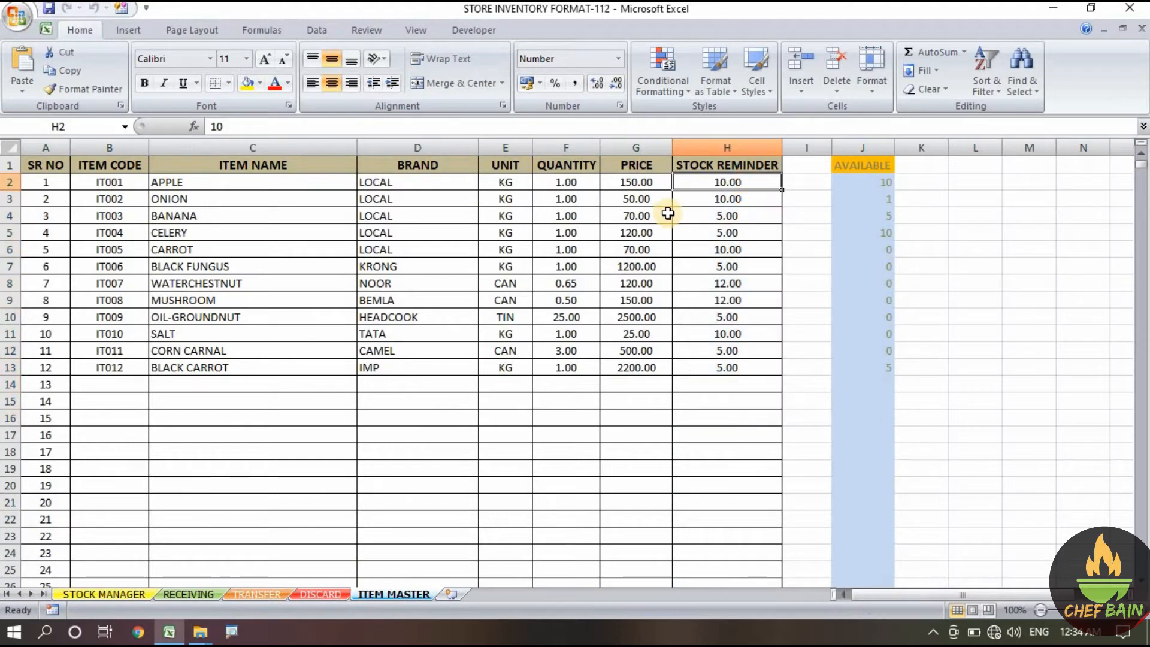
# Inspect BLACK CARROT's row and STOCK REMINDER value on ITEM MASTER, and check its REMINDER formula on STOCK MANAGER.
pyautogui.click(144, 367)
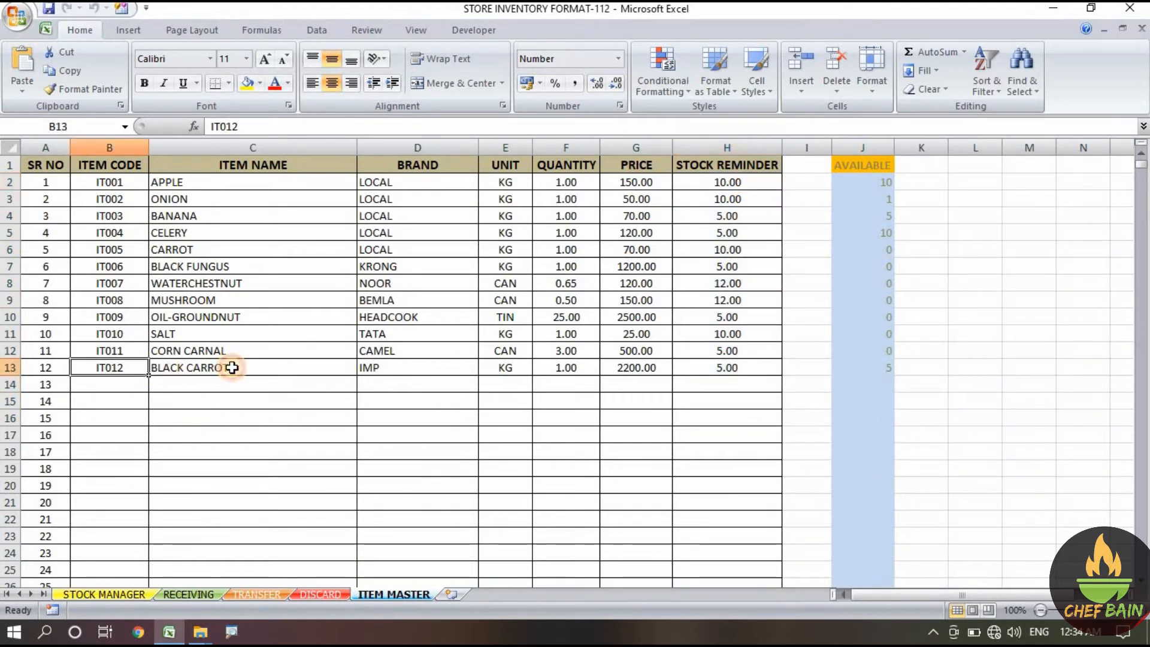
pyautogui.moveTo(232, 367); pyautogui.dragTo(743, 365)
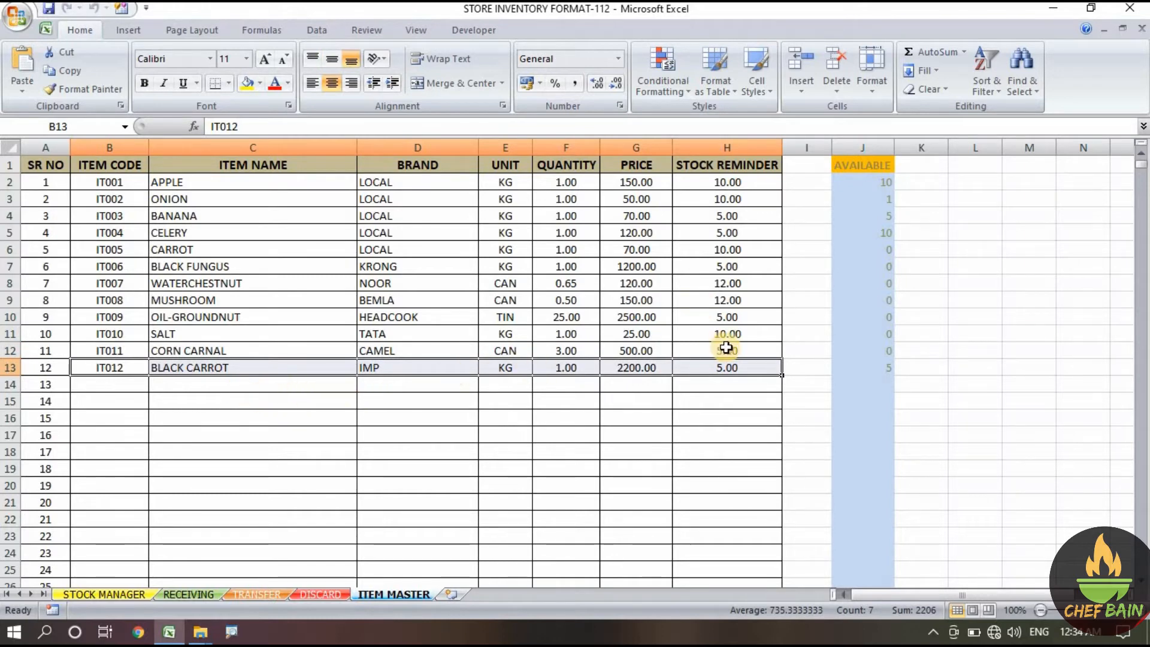
pyautogui.click(751, 367)
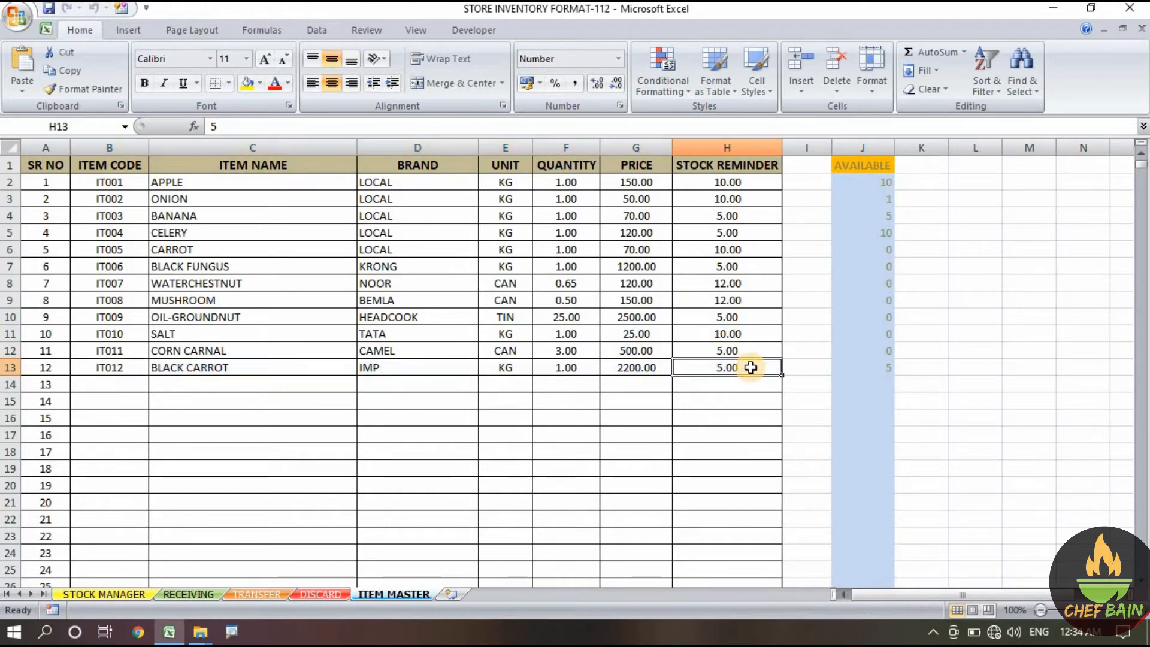
pyautogui.click(742, 385)
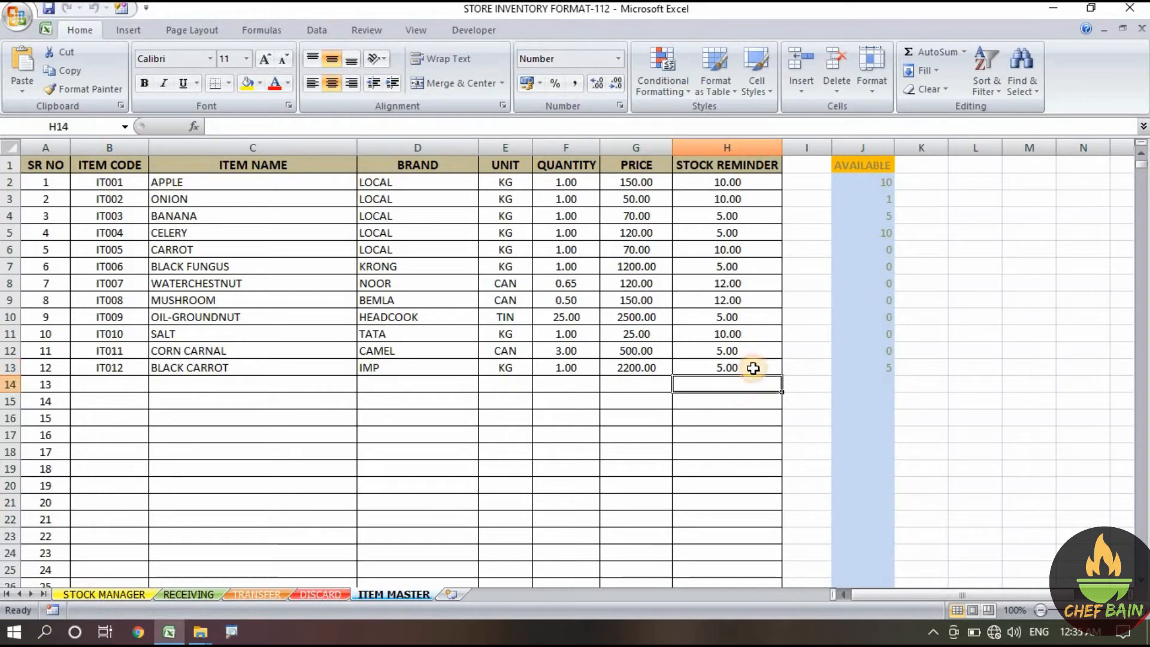
pyautogui.click(754, 364)
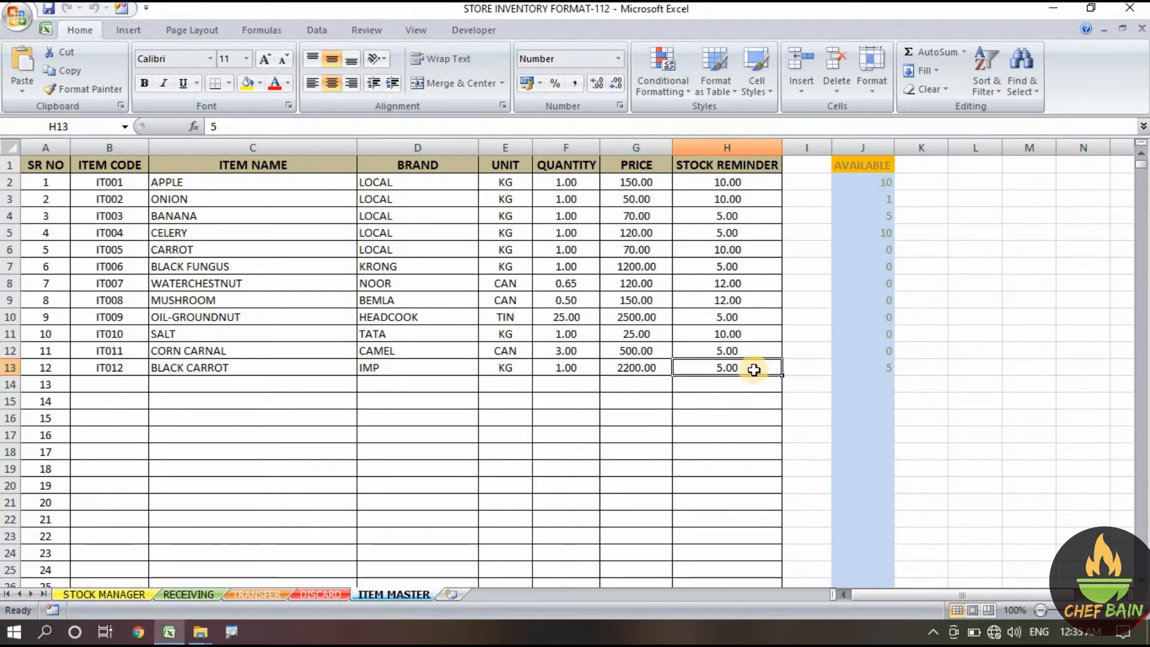
pyautogui.click(122, 597)
pyautogui.click(204, 413)
pyautogui.click(348, 412)
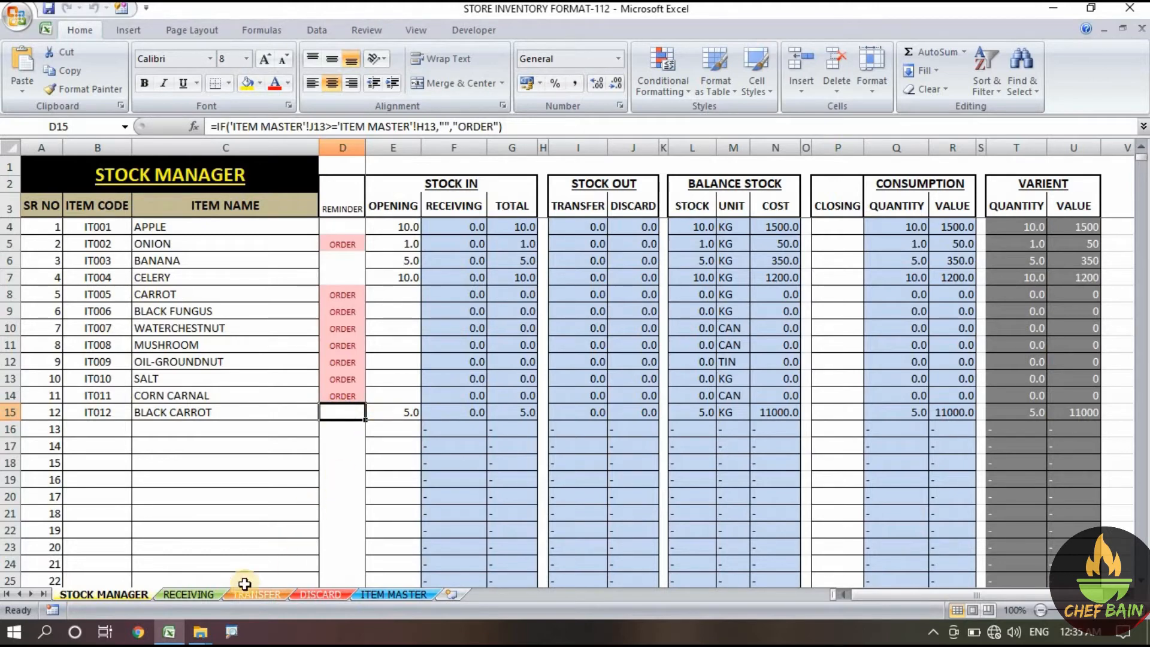
# Enter COCONUT MILK as a new item name in row 14 of the ITEM MASTER sheet, leaving the brand blank.
pyautogui.click(379, 594)
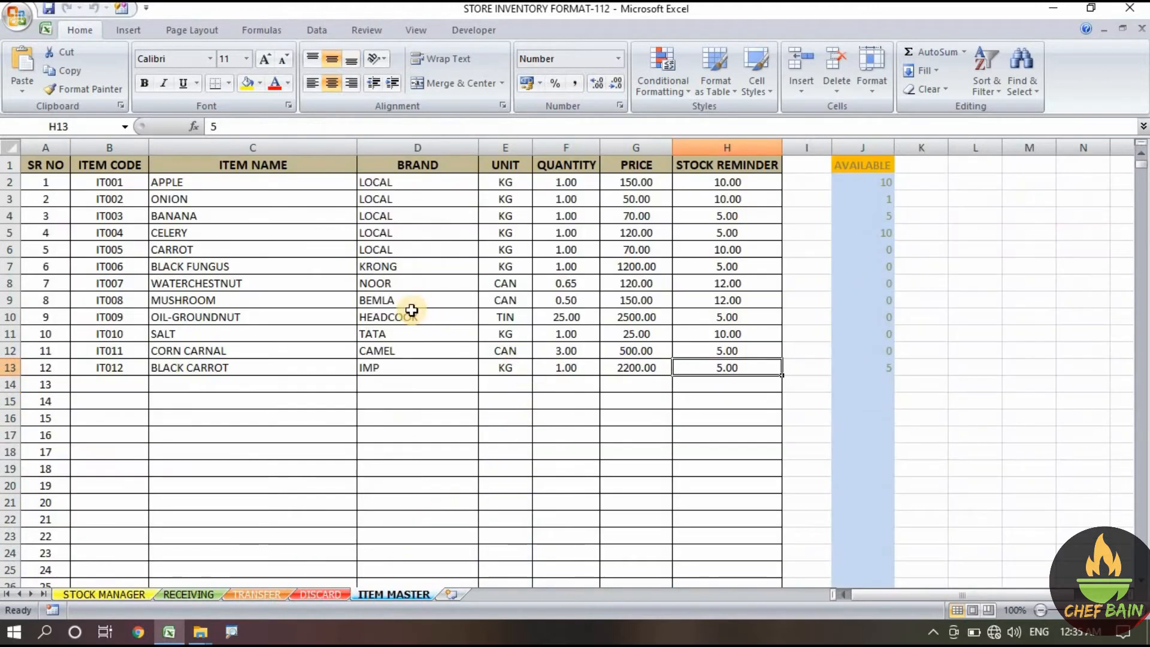
pyautogui.click(121, 385)
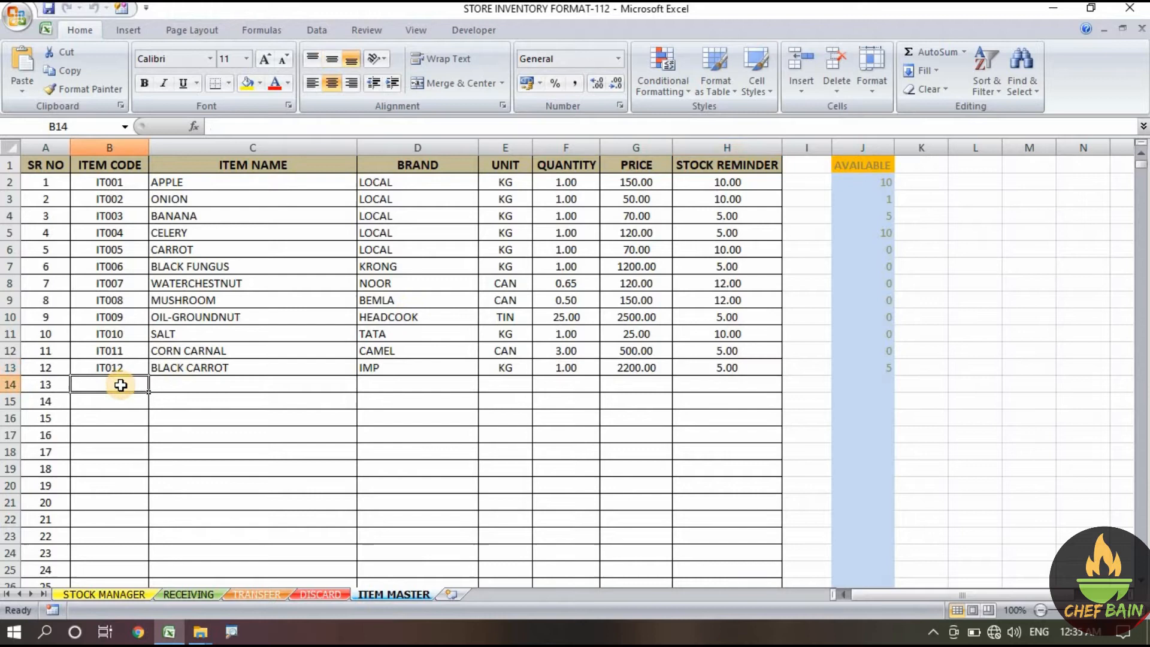
pyautogui.click(198, 384)
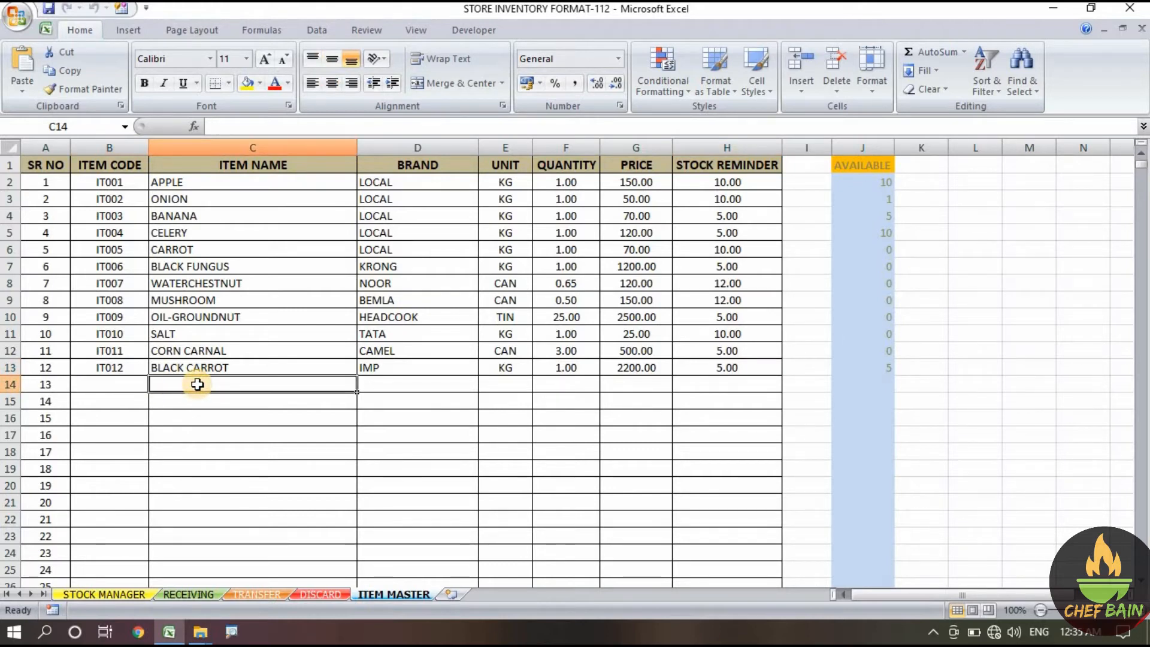
pyautogui.press('capslock')
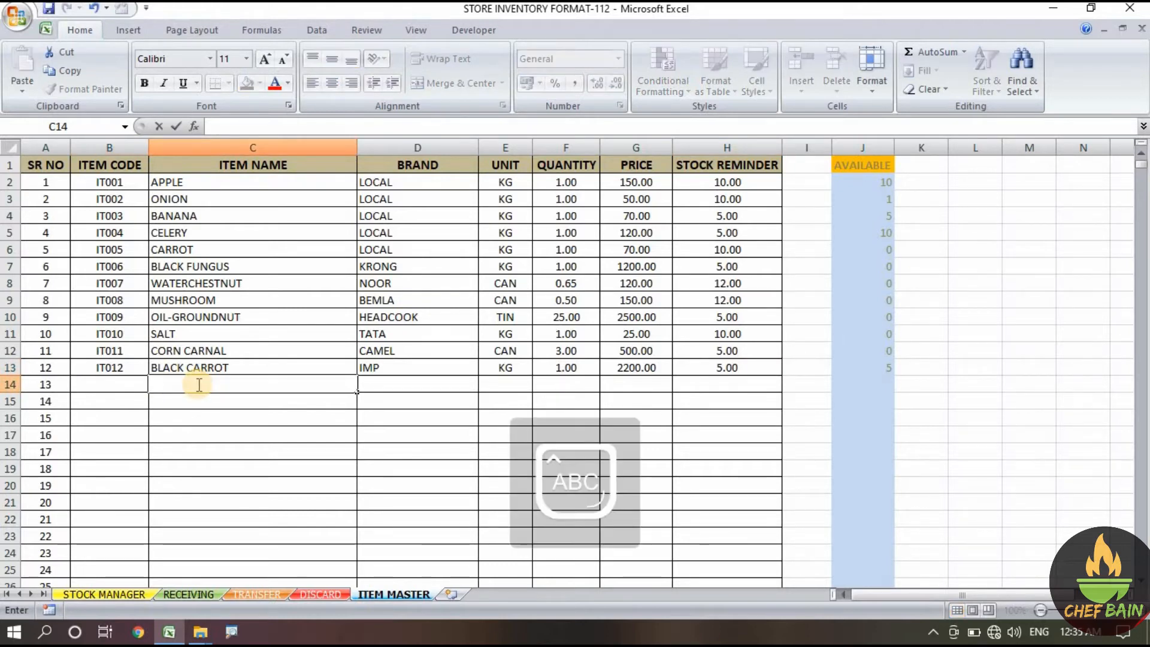
pyautogui.write('COO')
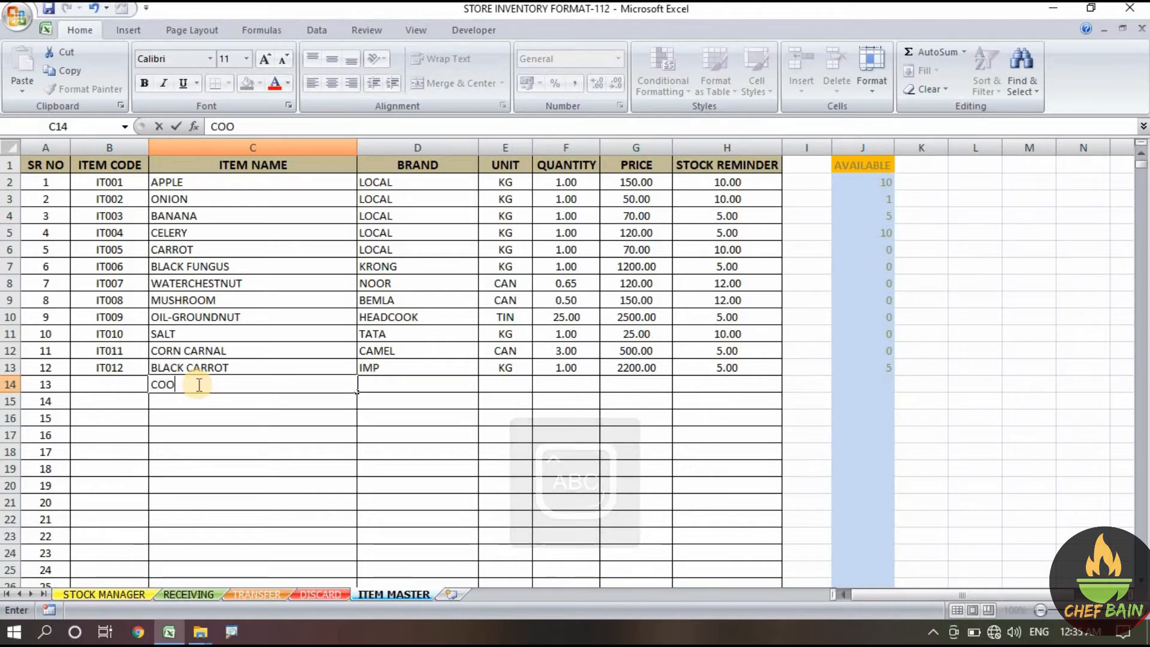
pyautogui.press('BackSpace')
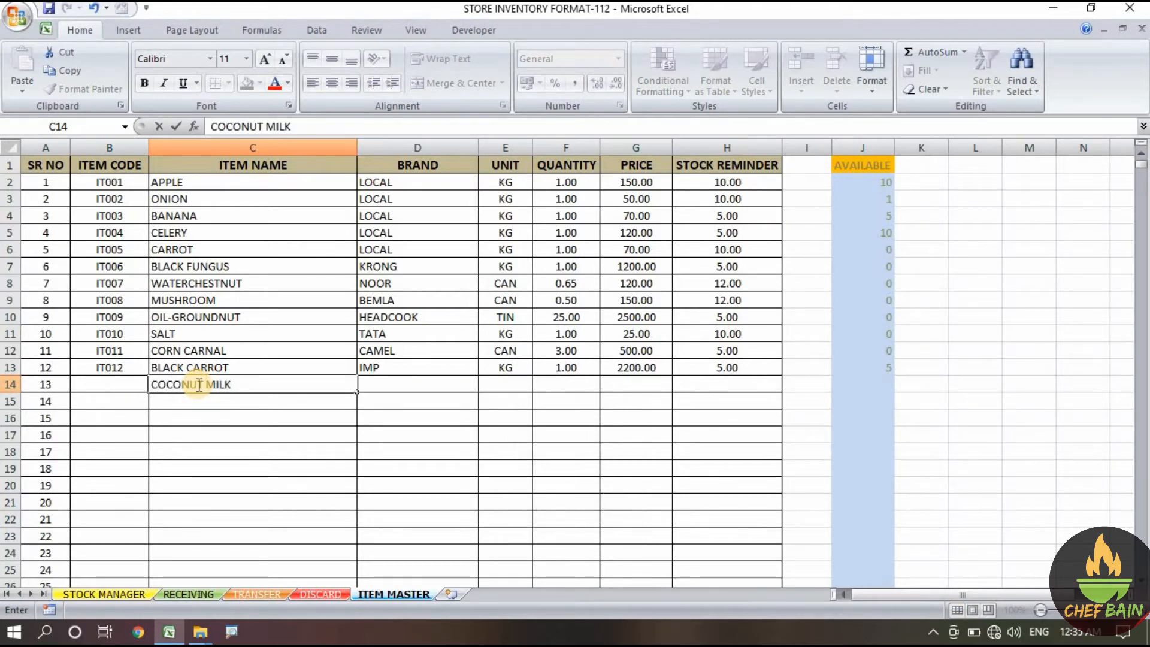
pyautogui.press('Tab')
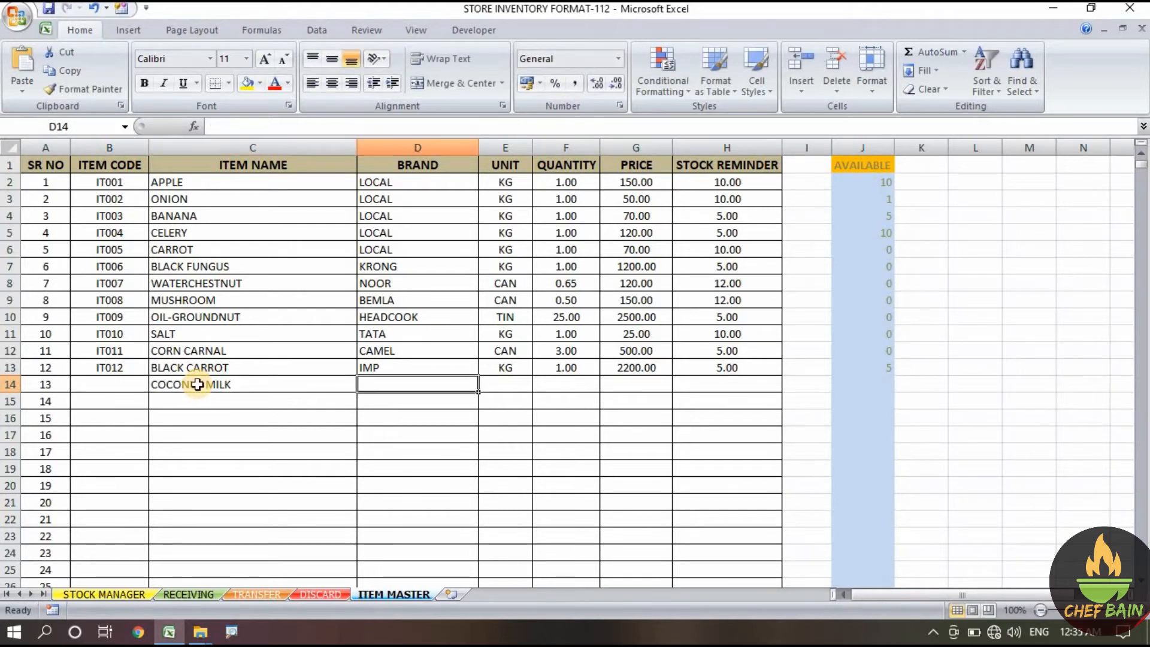
pyautogui.press('Tab')
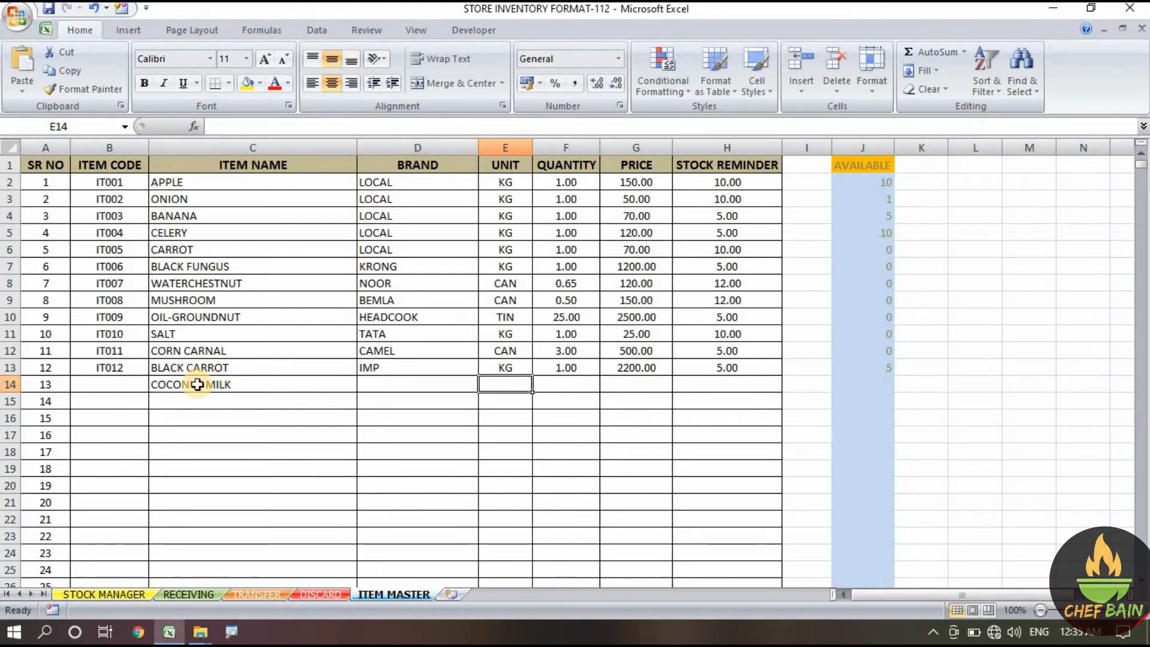
# Complete COCONUT MILK's brand as CHOCO, unit as CAN and quantity as 0.5 in row 14 of ITEM MASTER.
pyautogui.press('Left')
pyautogui.write('CHOCO')
pyautogui.press('Tab')
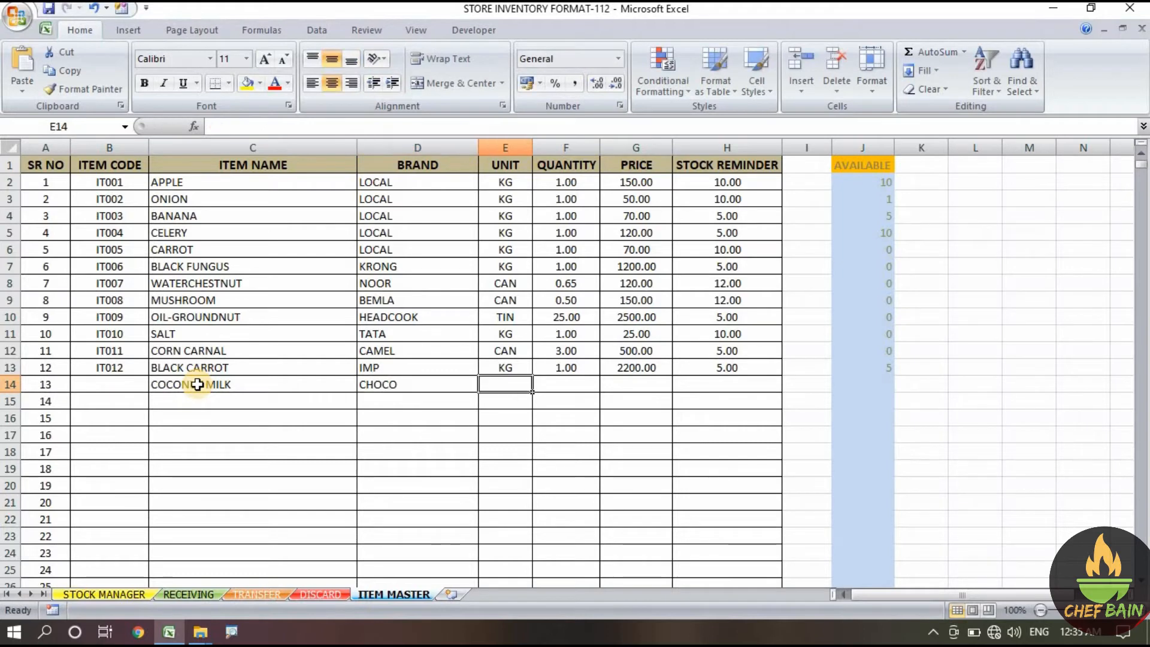
pyautogui.write('CAN')
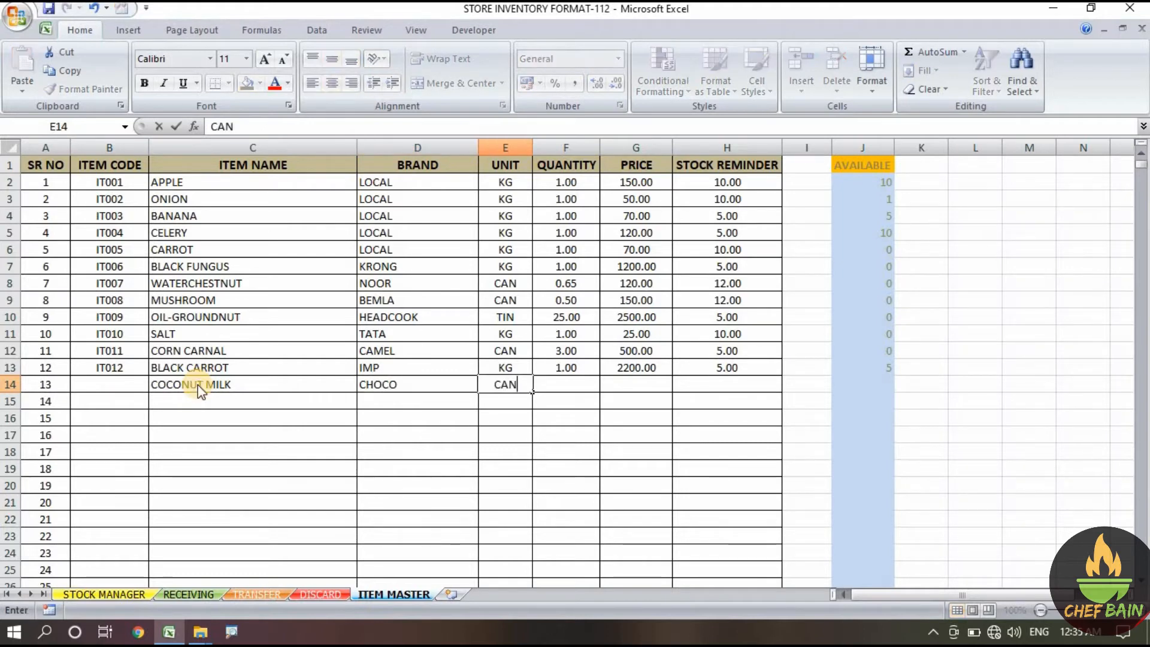
pyautogui.press('Tab')
pyautogui.write('5')
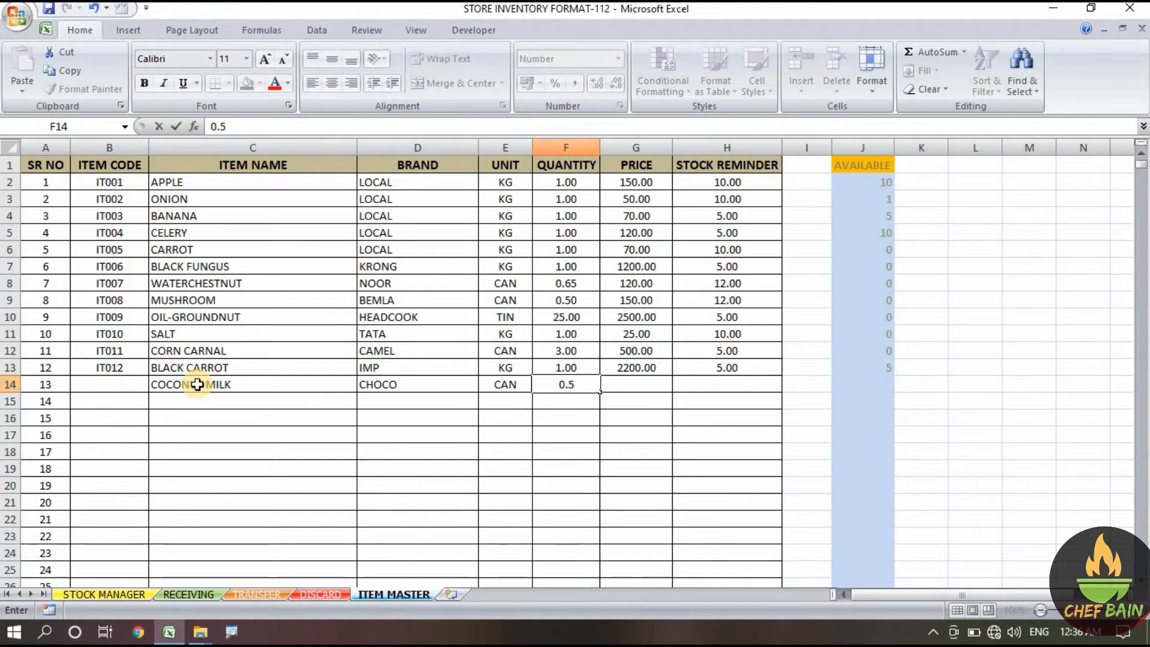
pyautogui.click(572, 416)
# Set COCONUT MILK's price to 150 and its stock reminder to 12 on ITEM MASTER.
pyautogui.click(651, 381)
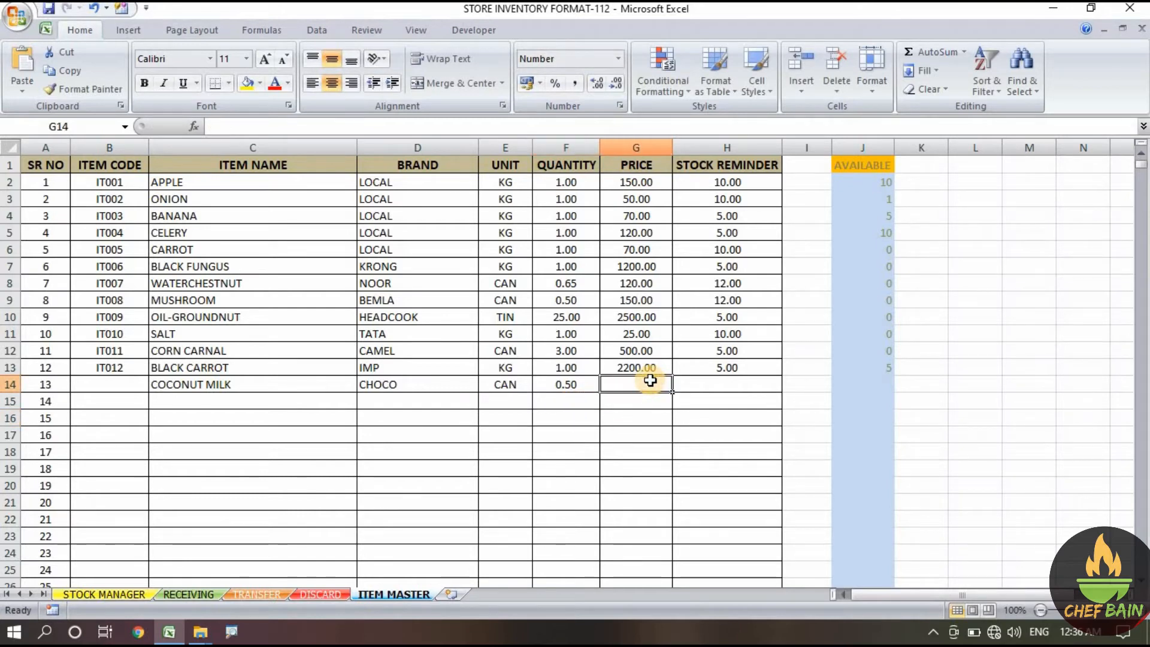
pyautogui.write('150')
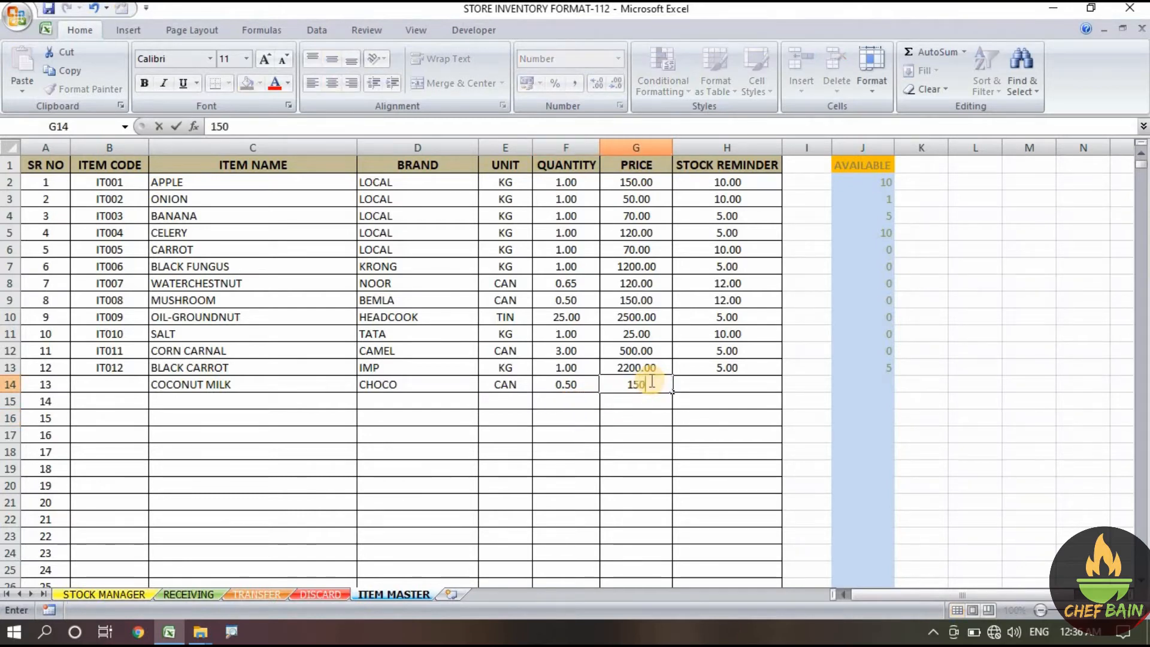
pyautogui.press('Tab')
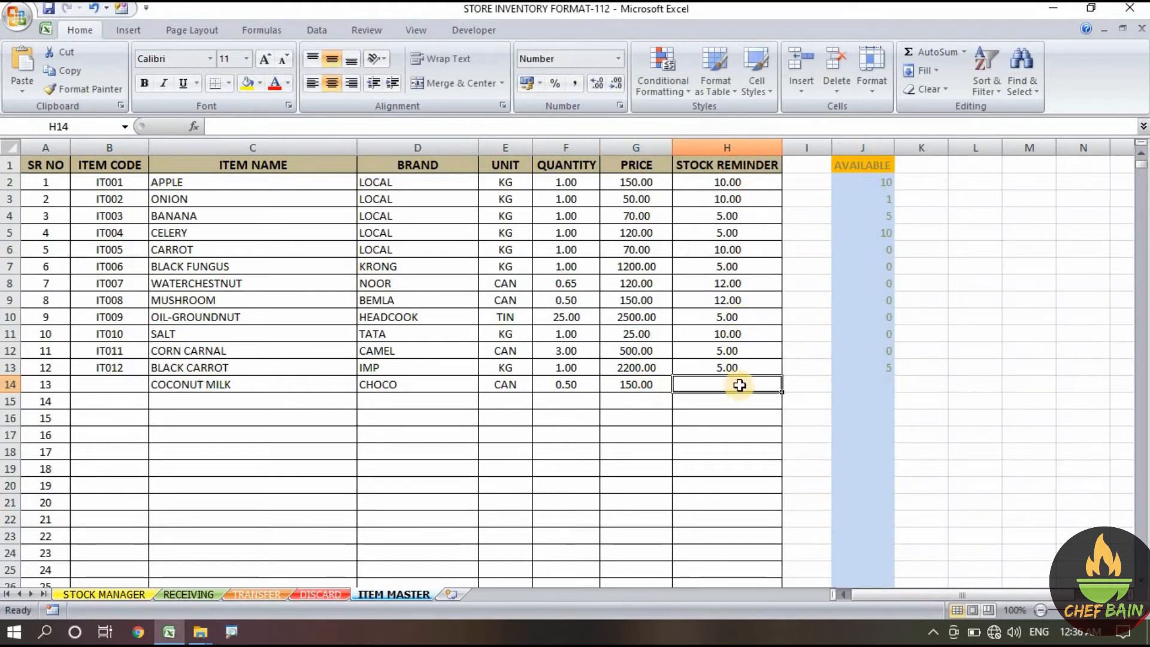
pyautogui.write('12')
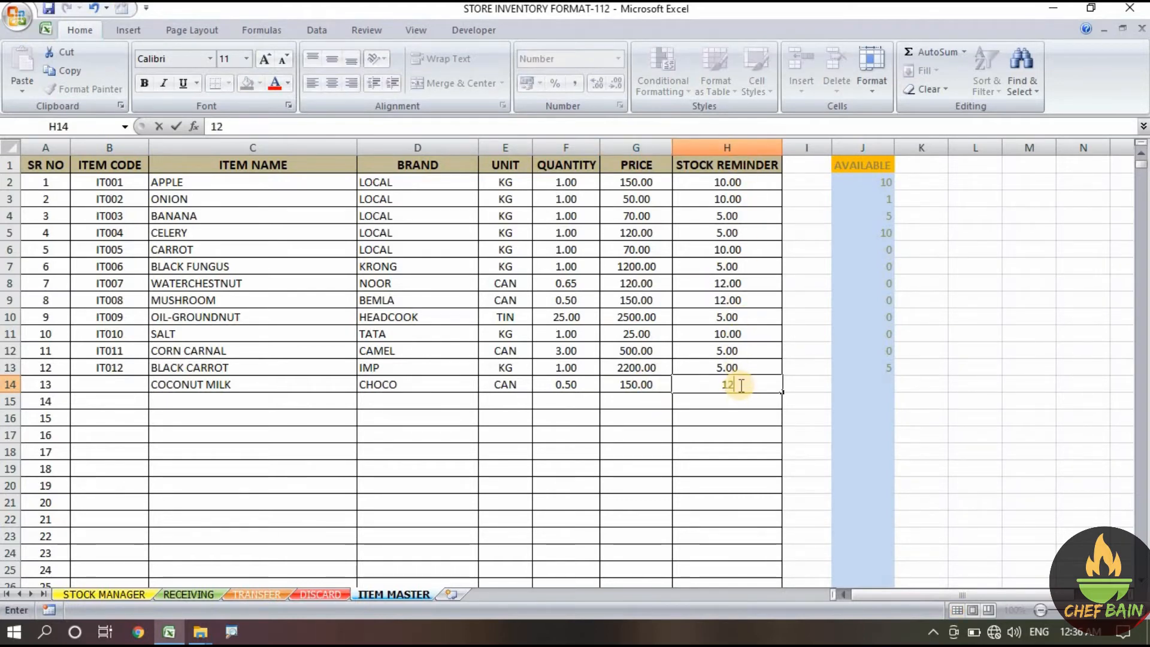
pyautogui.click(727, 419)
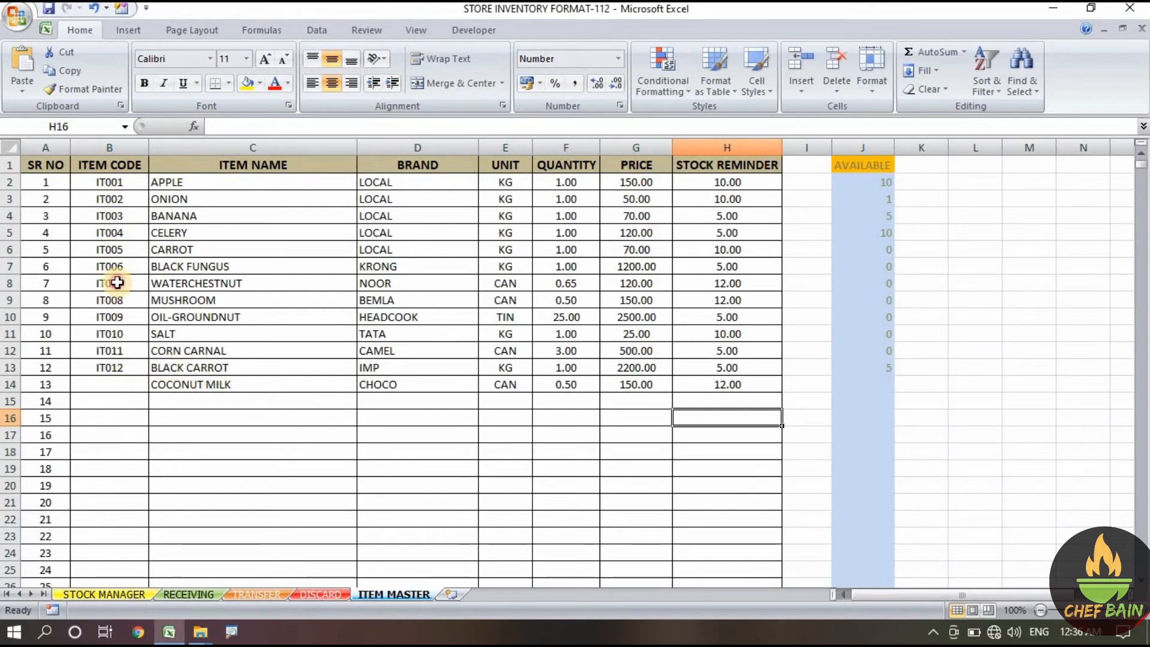
# Fill the ITEM CODE series down from BLACK CARROT's row to give COCONUT MILK the code IT013.
pyautogui.moveTo(109, 182); pyautogui.dragTo(109, 351)
pyautogui.click(128, 391)
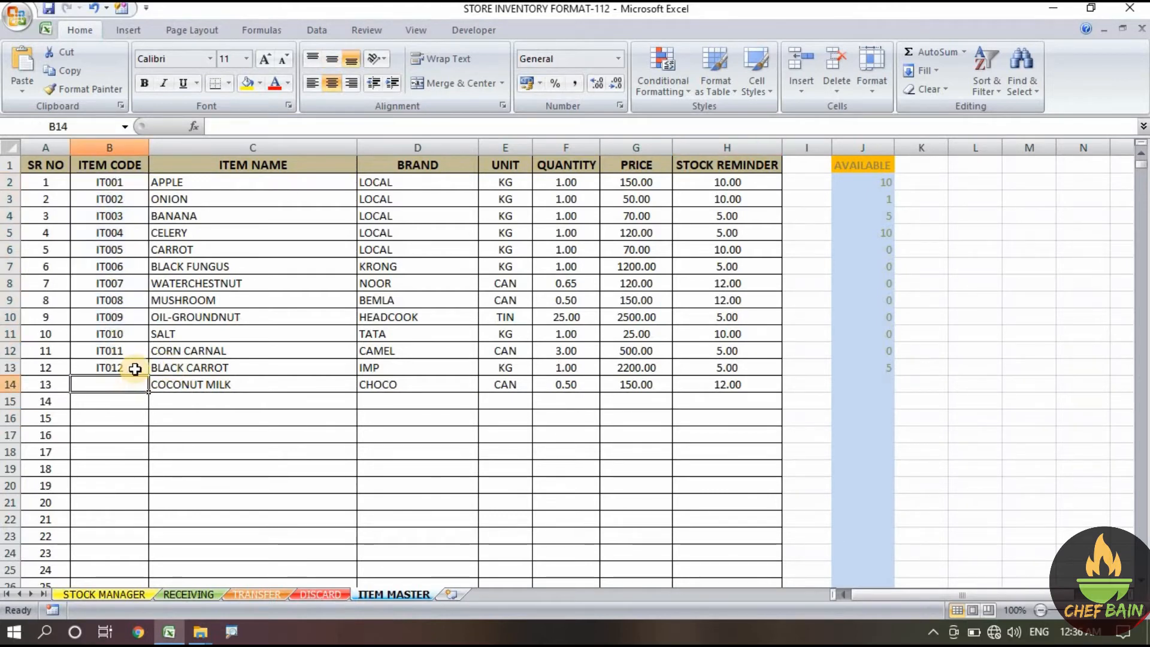
pyautogui.click(134, 370)
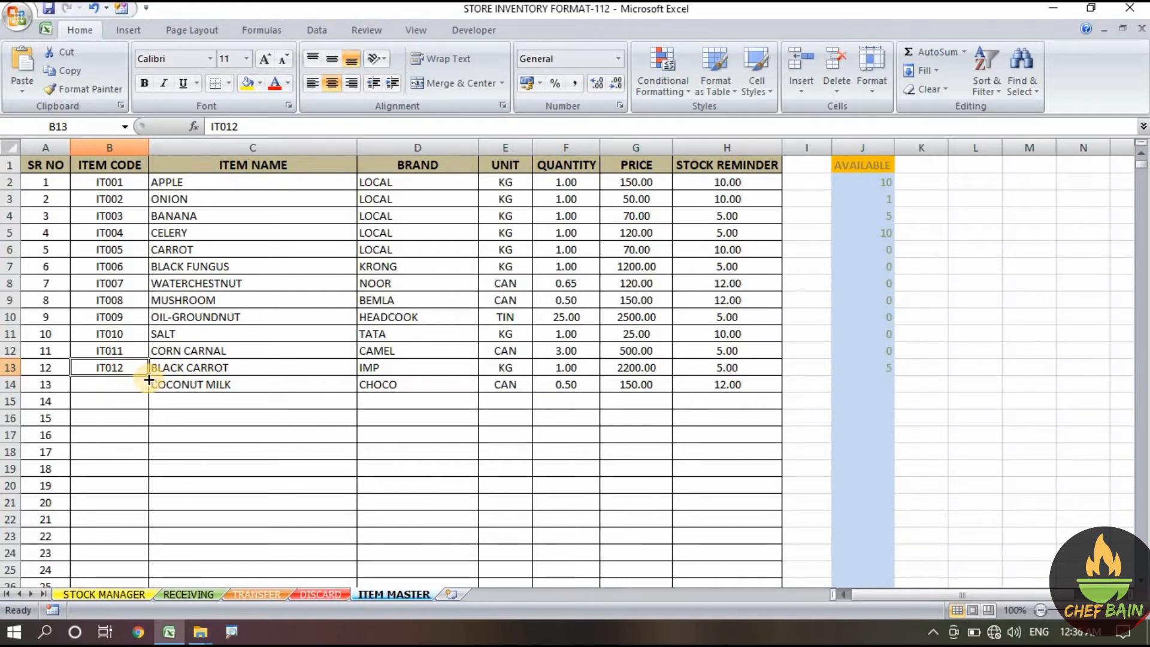
pyautogui.moveTo(148, 380); pyautogui.dragTo(150, 389)
pyautogui.click(169, 417)
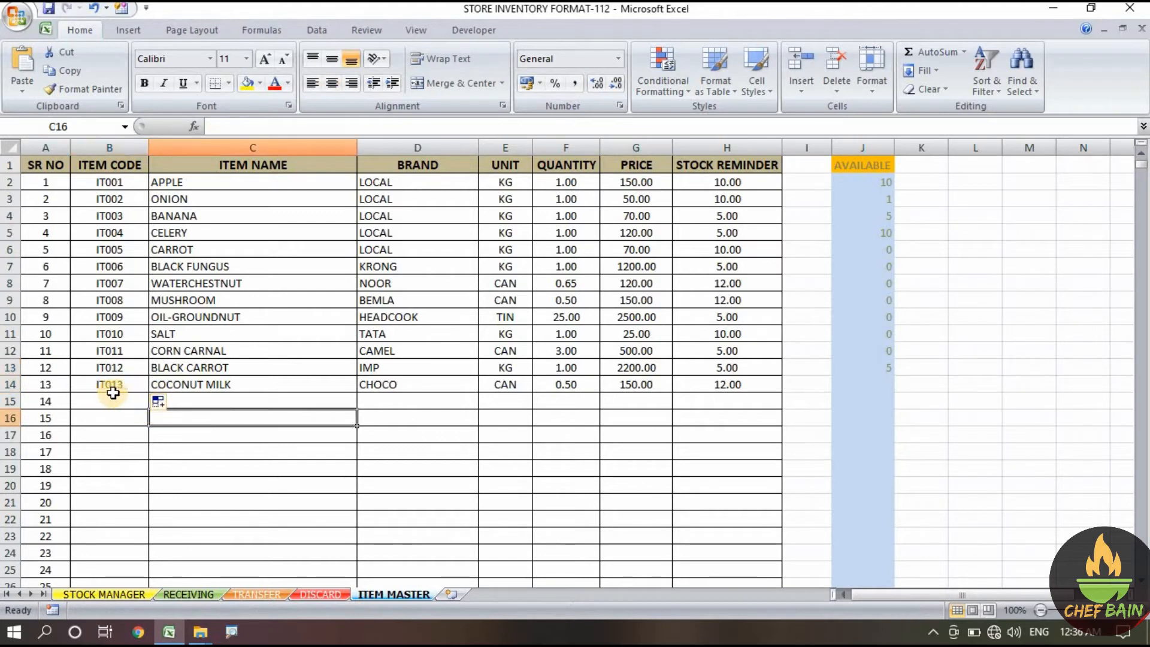
# Copy COCONUT MILK's item code and name from ITEM MASTER into row 16 of the STOCK MANAGER sheet.
pyautogui.click(204, 384)
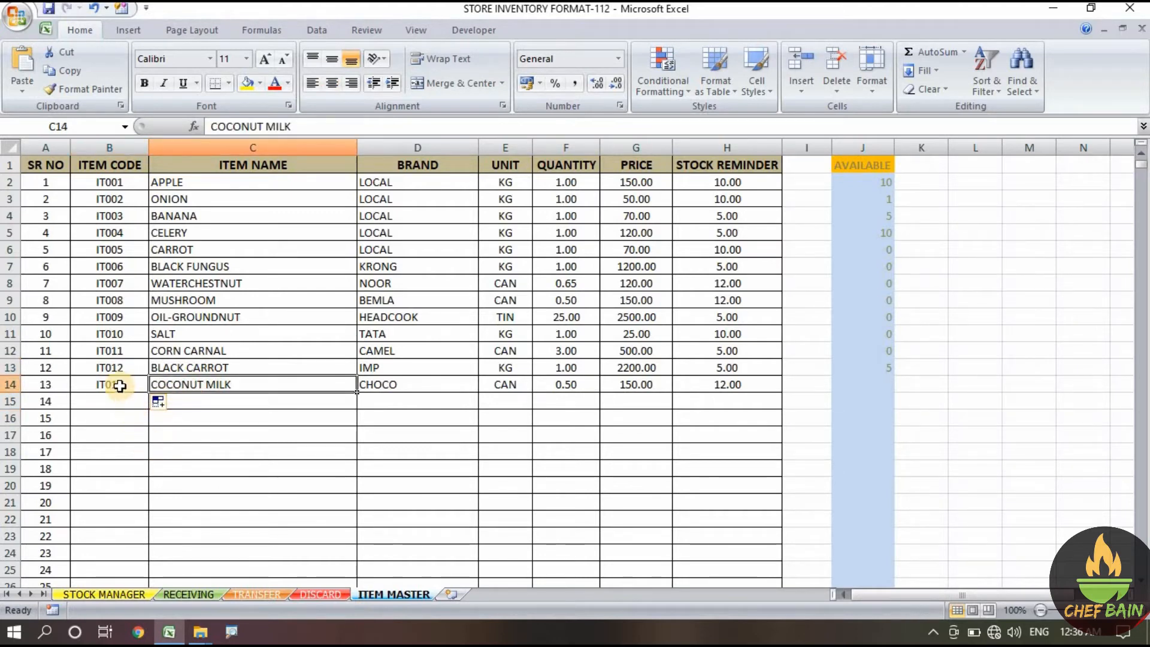
pyautogui.moveTo(119, 385); pyautogui.dragTo(210, 385)
pyautogui.click(188, 429)
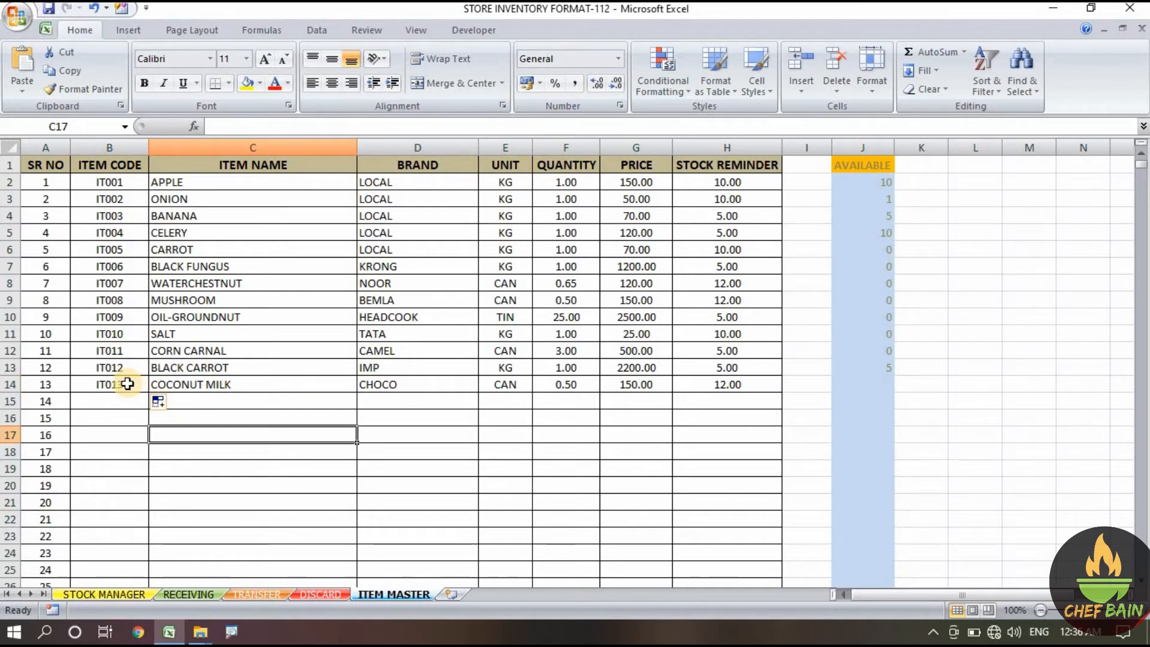
pyautogui.moveTo(111, 383); pyautogui.dragTo(231, 386)
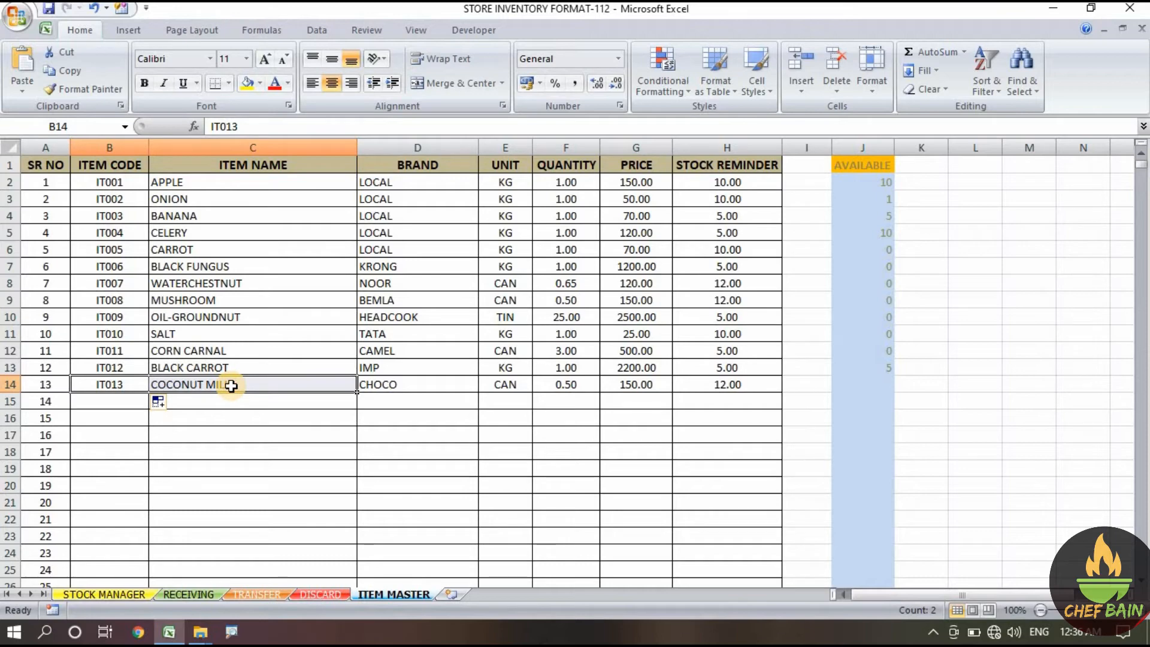
pyautogui.hotkey('ctrl', 'c')
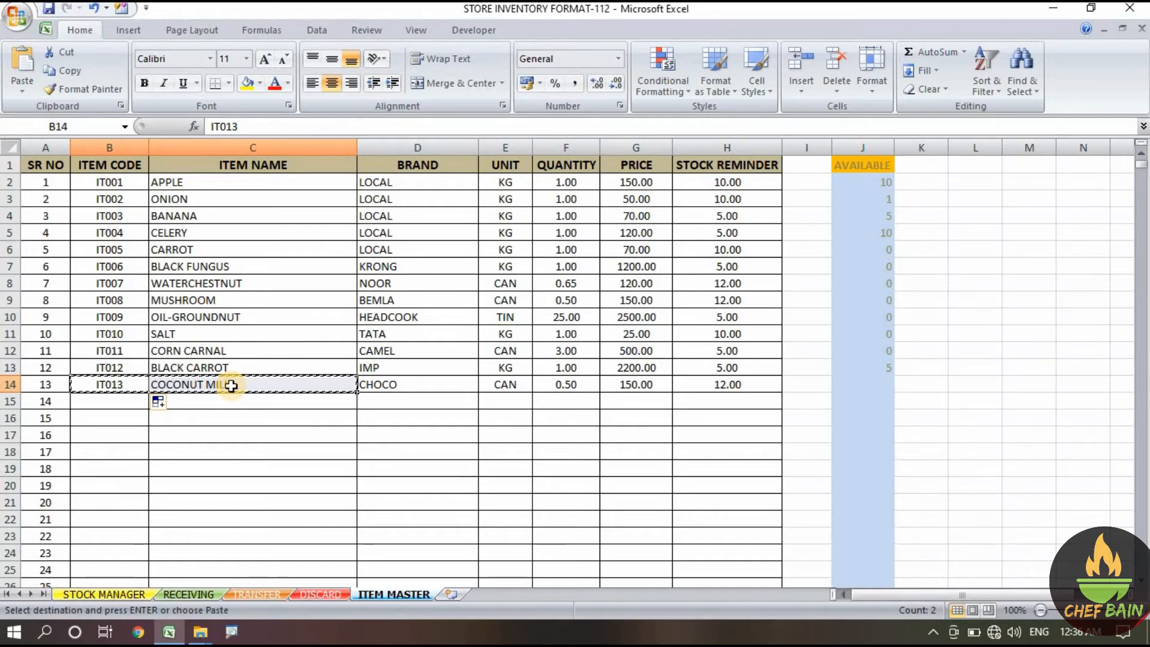
pyautogui.click(97, 591)
pyautogui.click(111, 428)
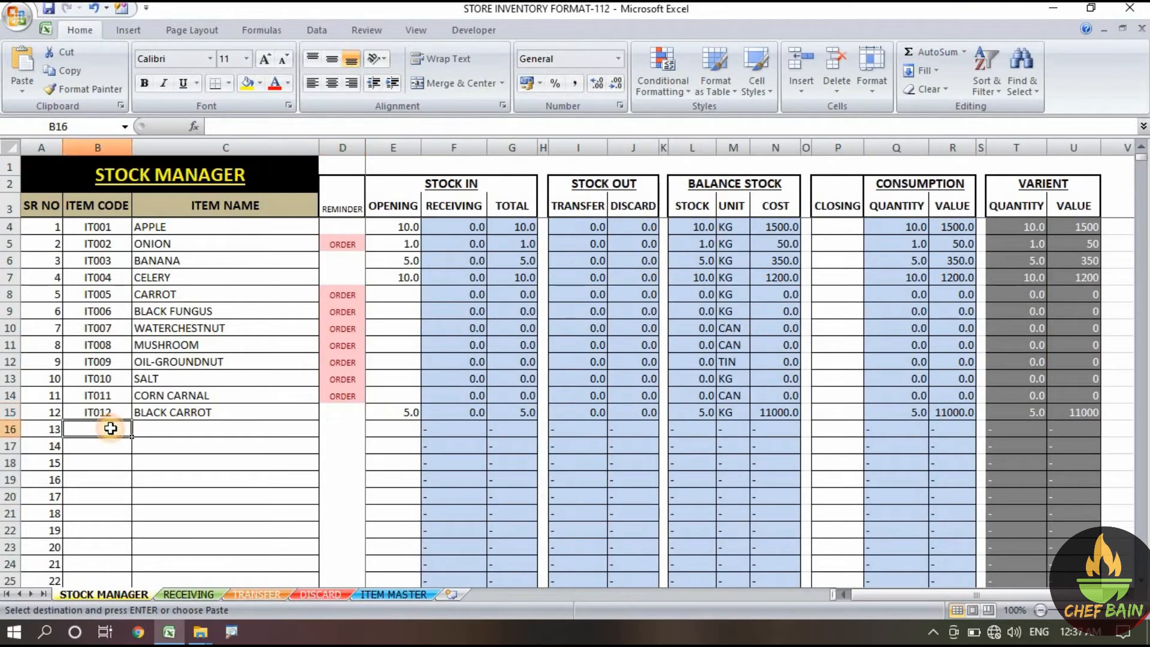
pyautogui.hotkey('ctrl', 'v')
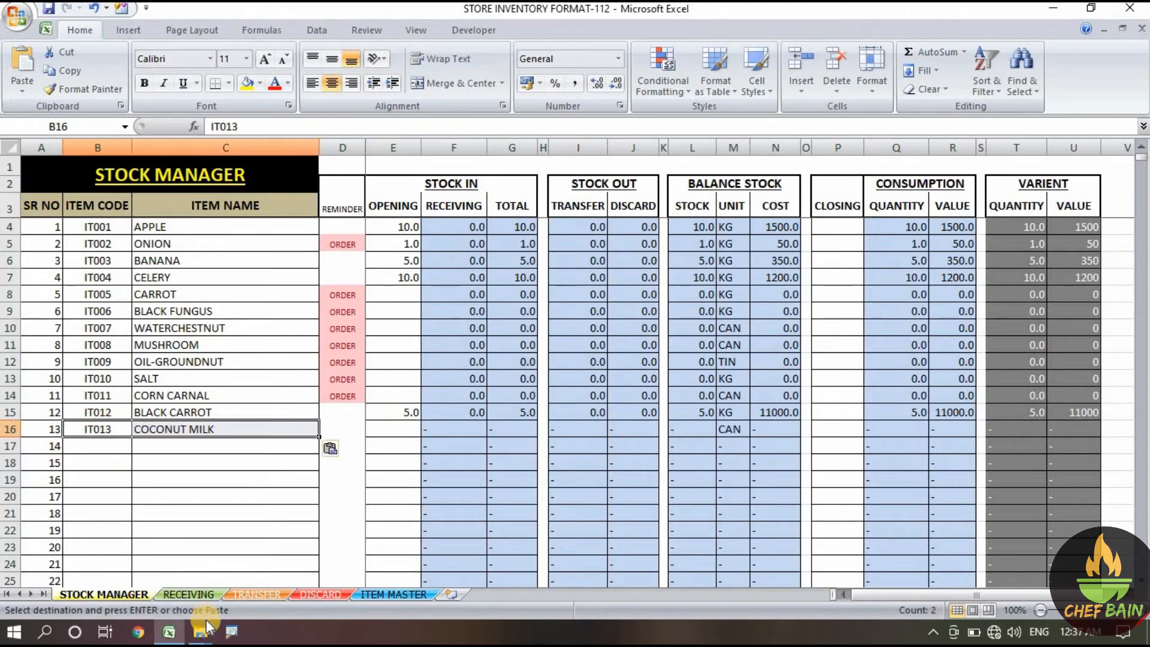
# Paste the copied COCONUT MILK code and name into row 15 of both the RECEIVING and TRANSFER sheets.
pyautogui.click(191, 594)
pyautogui.click(103, 405)
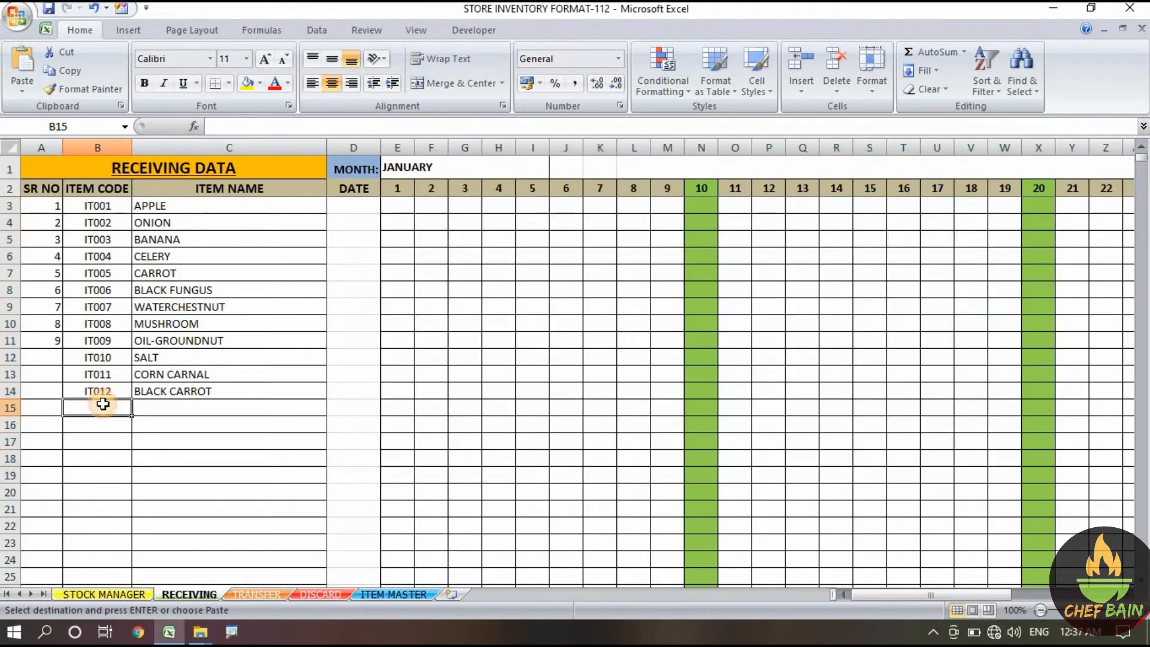
pyautogui.hotkey('ctrl', 'v')
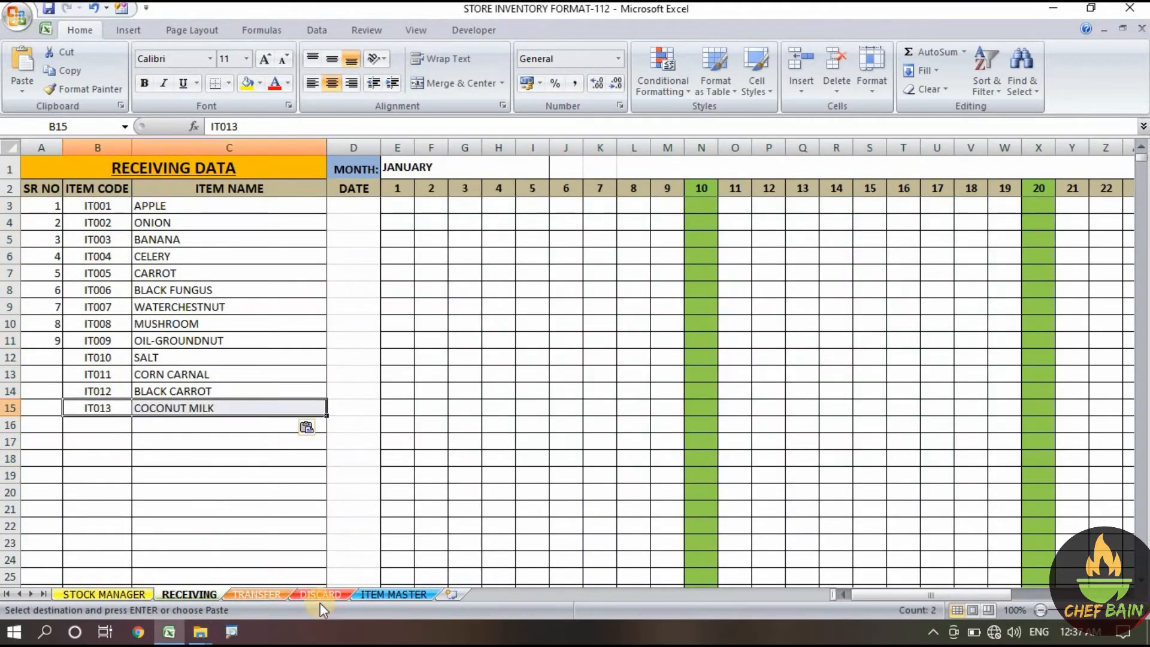
pyautogui.click(265, 595)
pyautogui.click(114, 408)
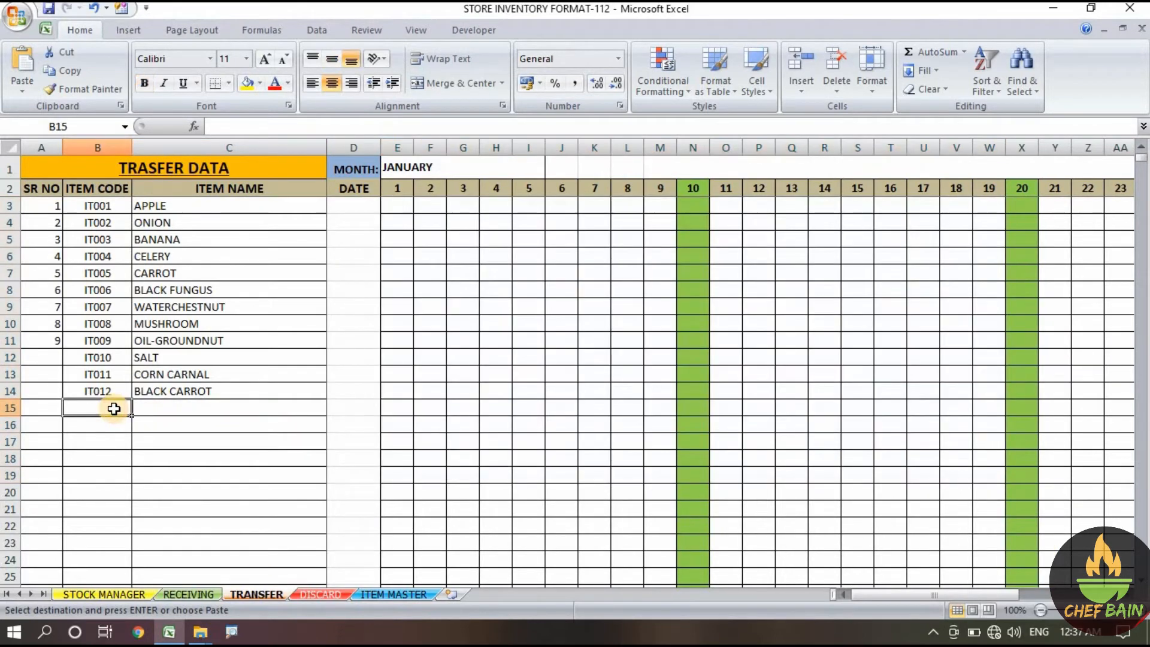
pyautogui.hotkey('ctrl', 'v')
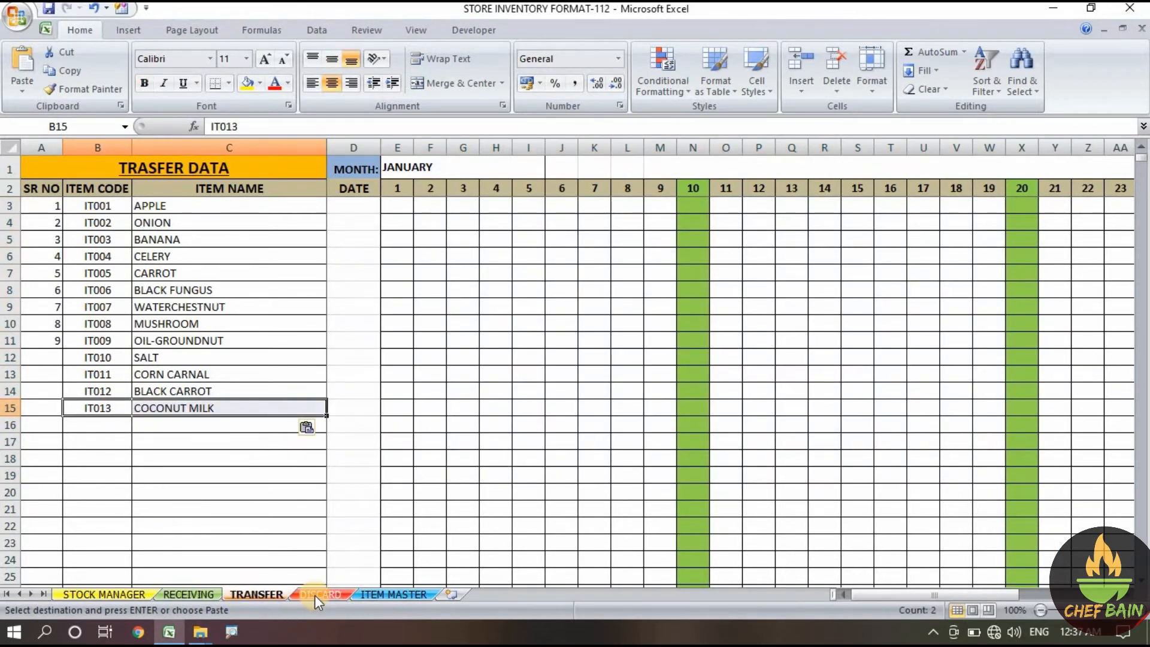
# Paste the copied COCONUT MILK code and name into row 15 of the DISCARD sheet.
pyautogui.click(315, 594)
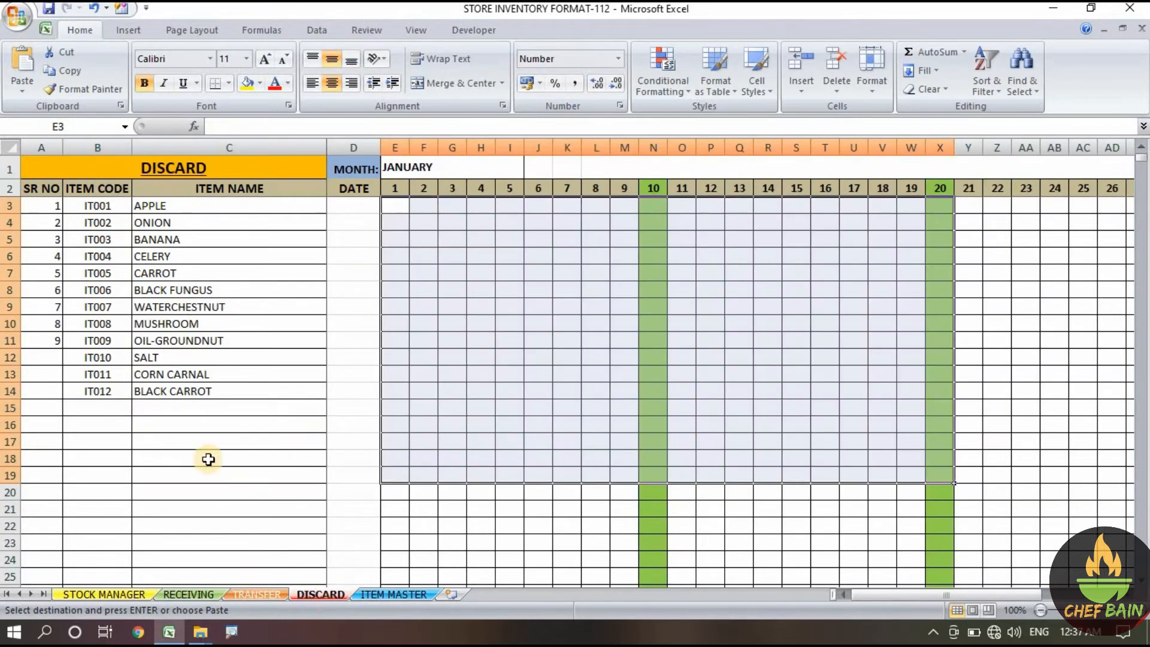
pyautogui.click(108, 407)
pyautogui.hotkey('ctrl', 'v')
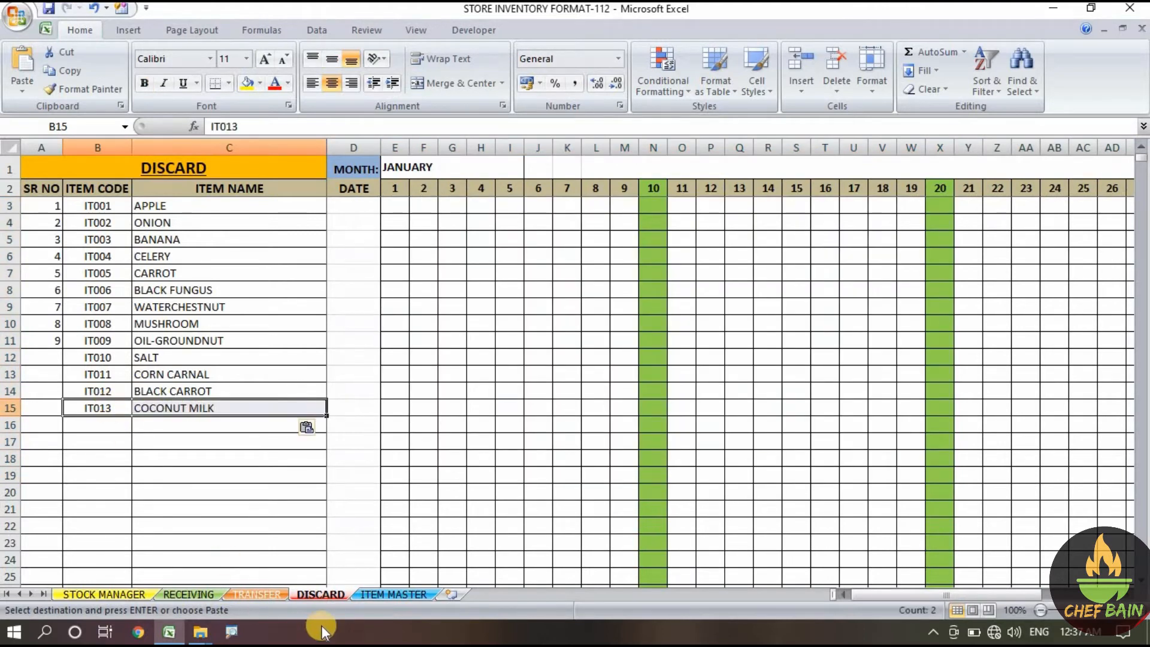
pyautogui.doubleClick(185, 475)
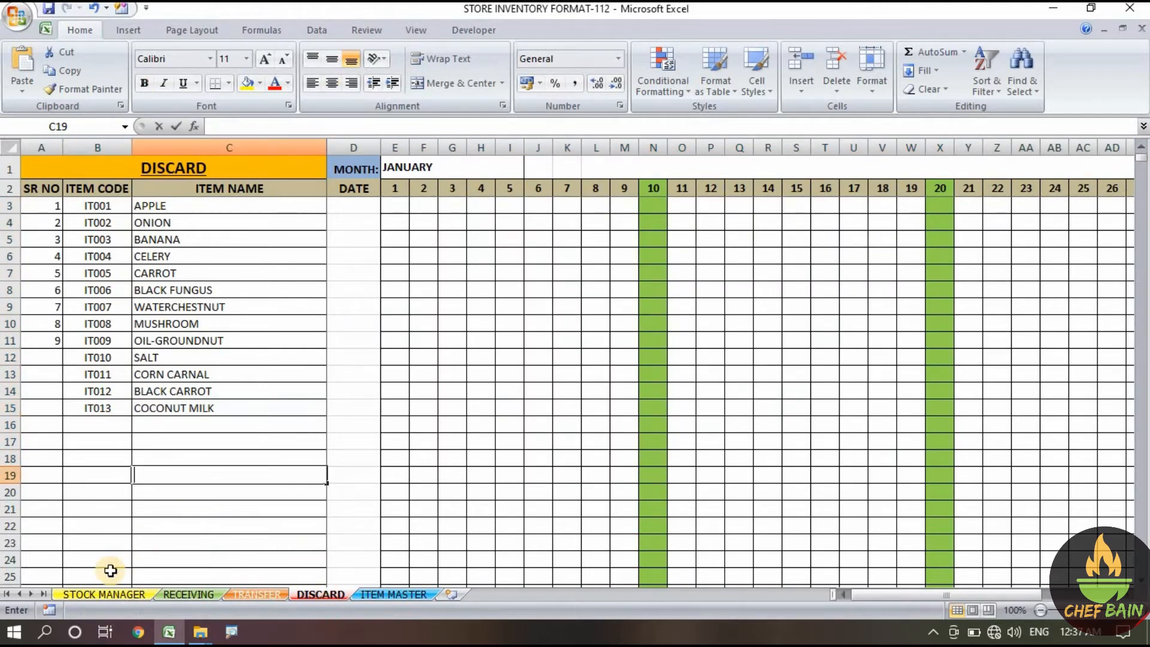
# Check COCONUT MILK's row on STOCK MANAGER, including its TRANSFER and UNIT lookup formulas.
pyautogui.click(107, 594)
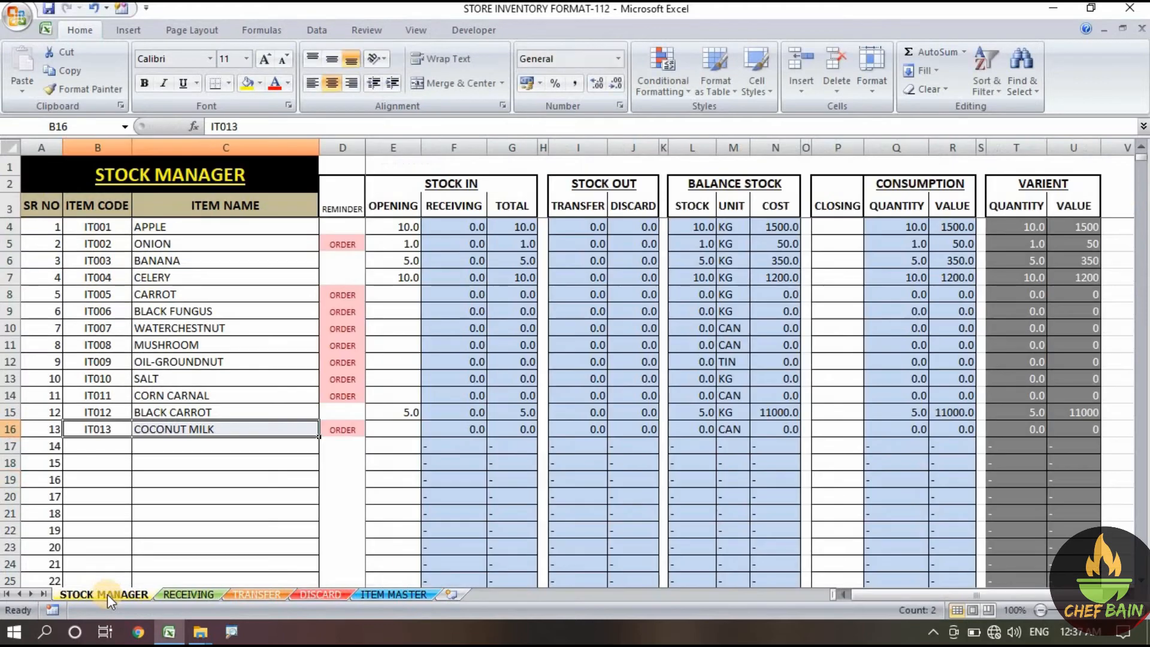
pyautogui.click(164, 429)
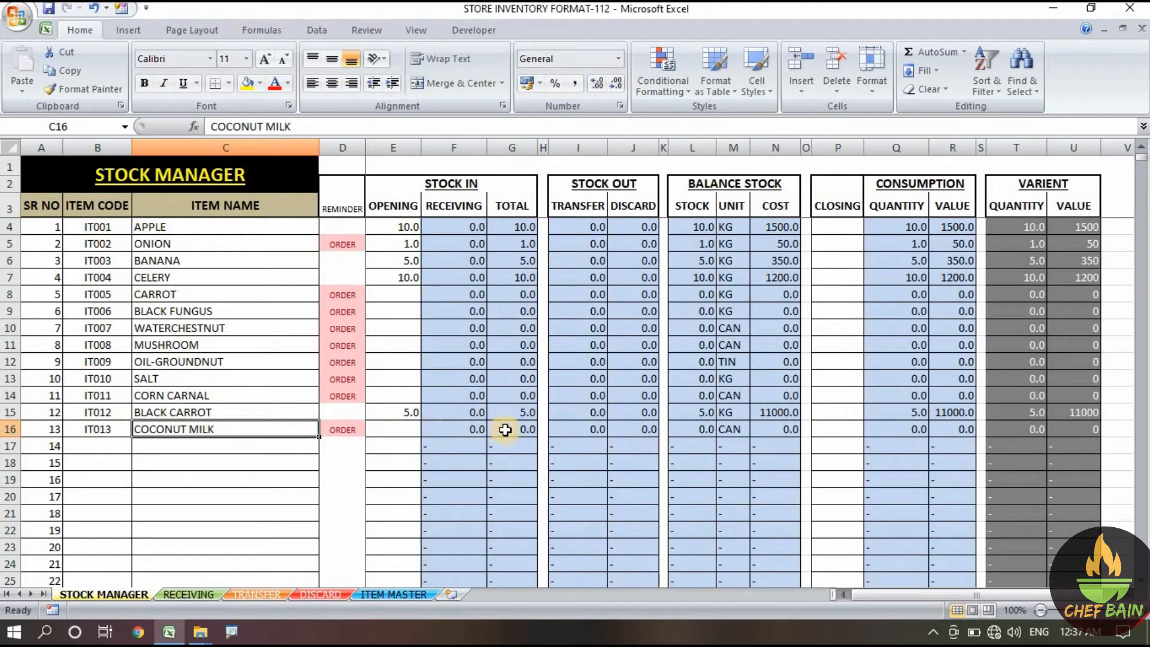
pyautogui.click(566, 429)
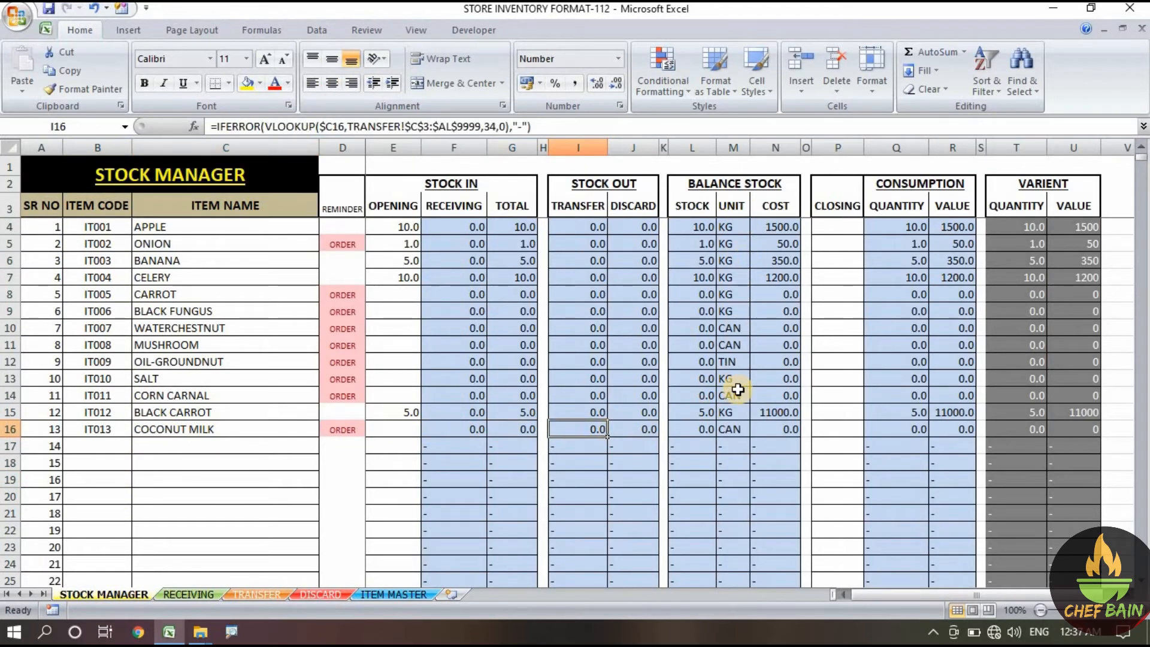
pyautogui.click(736, 430)
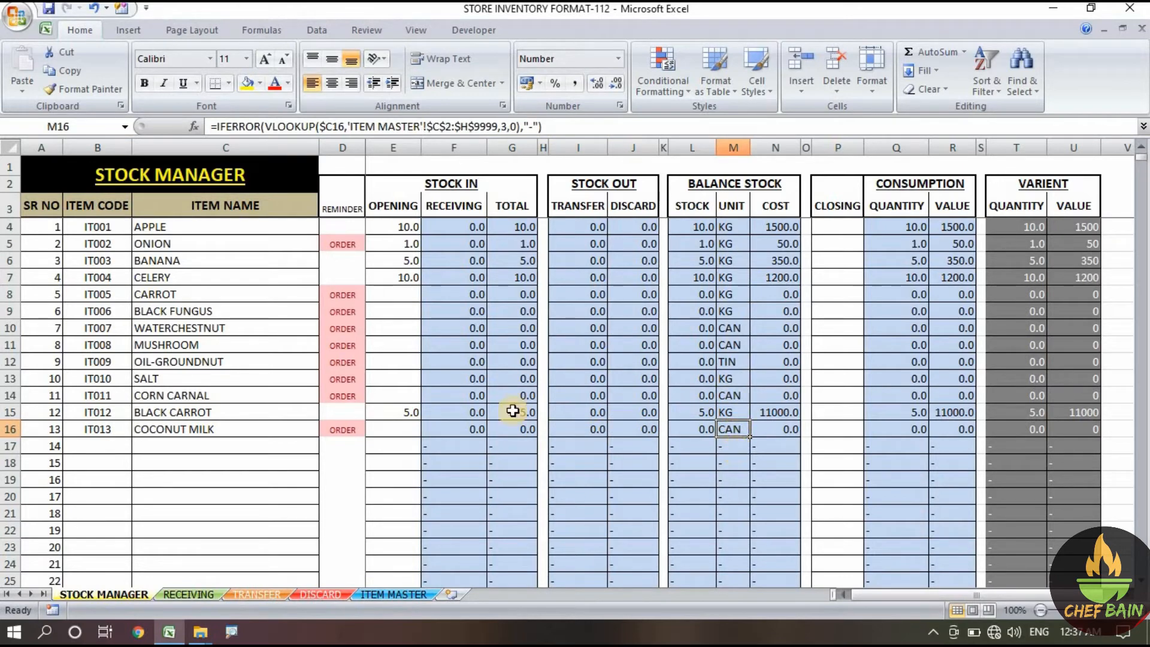
pyautogui.click(181, 435)
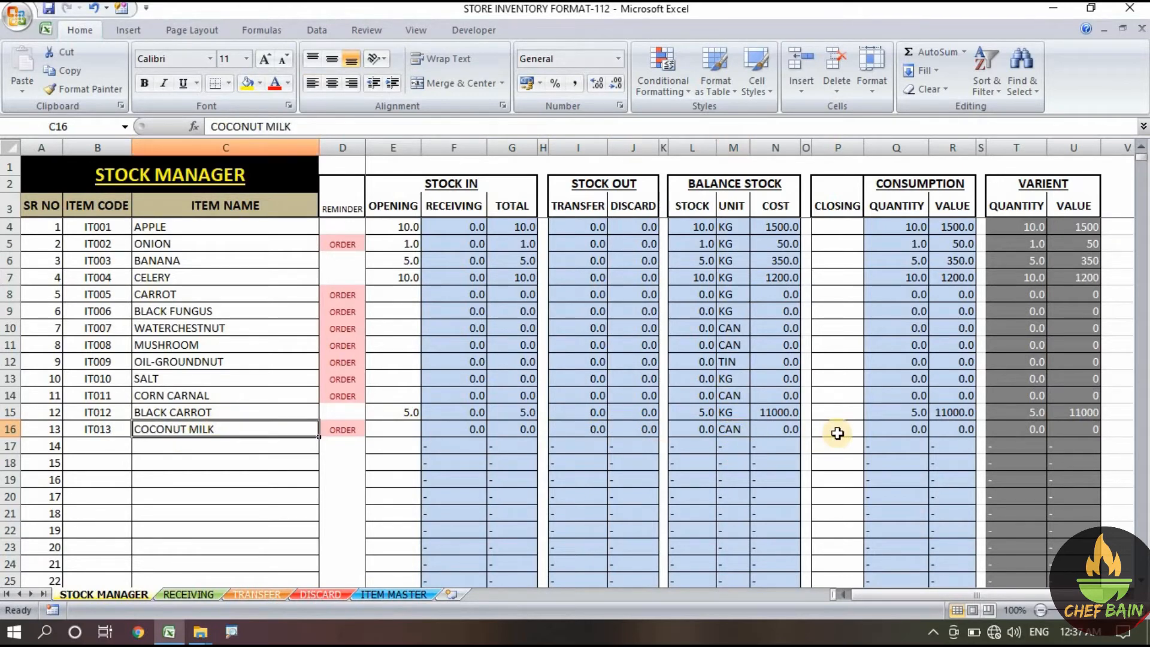
# Center the month name JANUARY within its merged cell on the RECEIVING sheet.
pyautogui.click(204, 594)
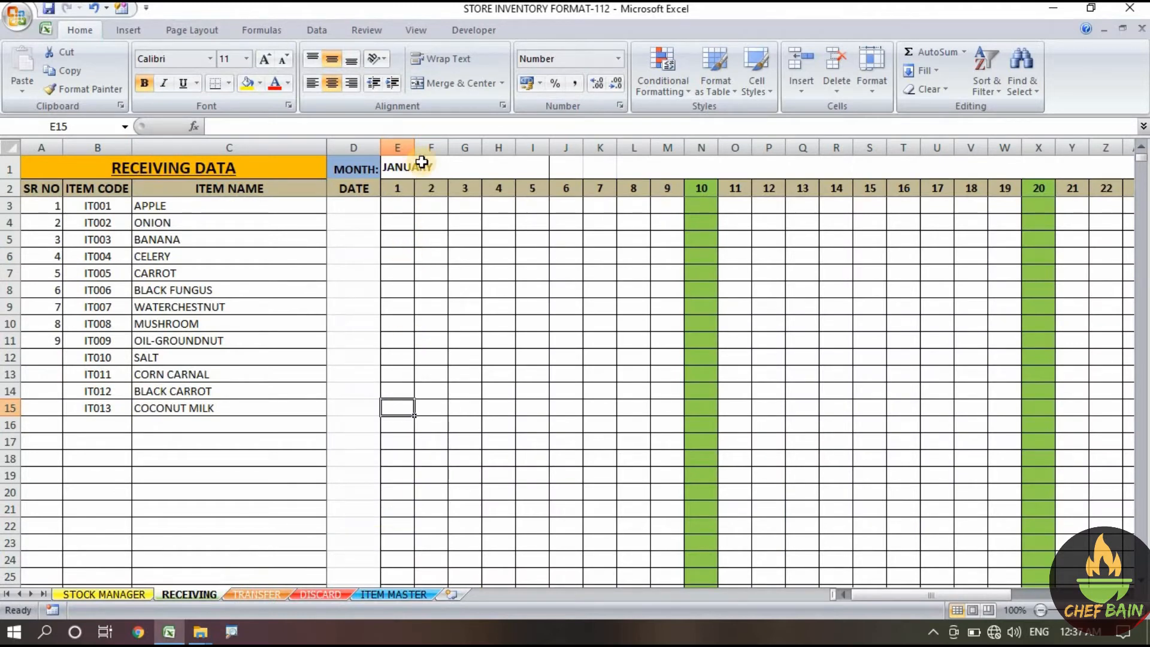
pyautogui.click(465, 167)
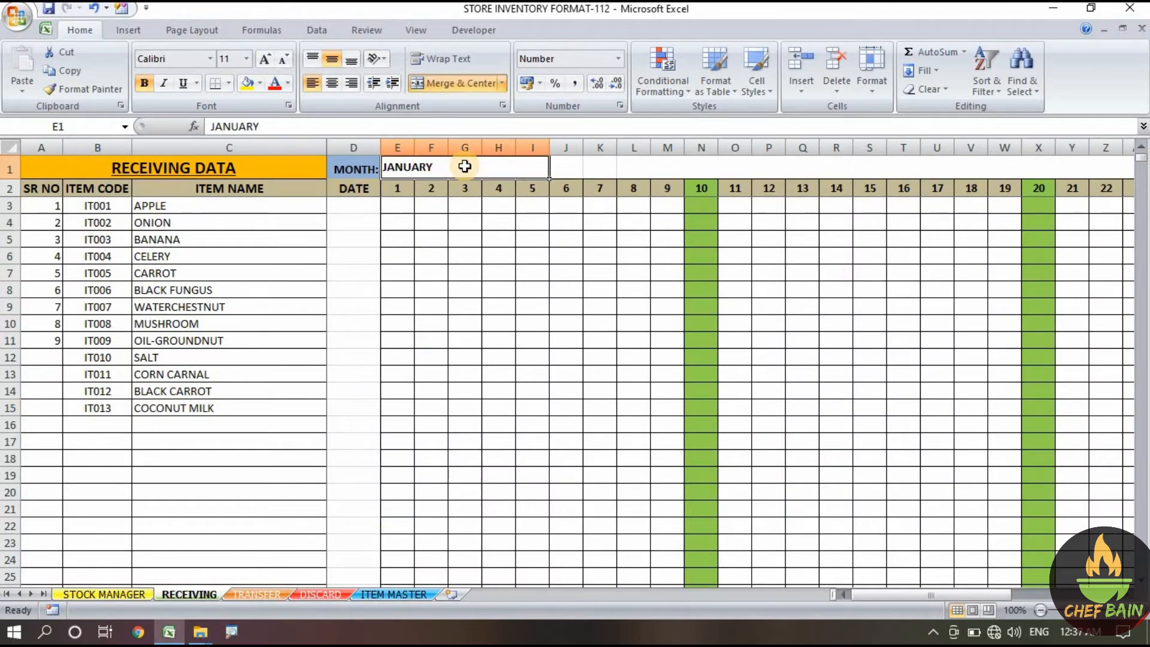
pyautogui.click(339, 78)
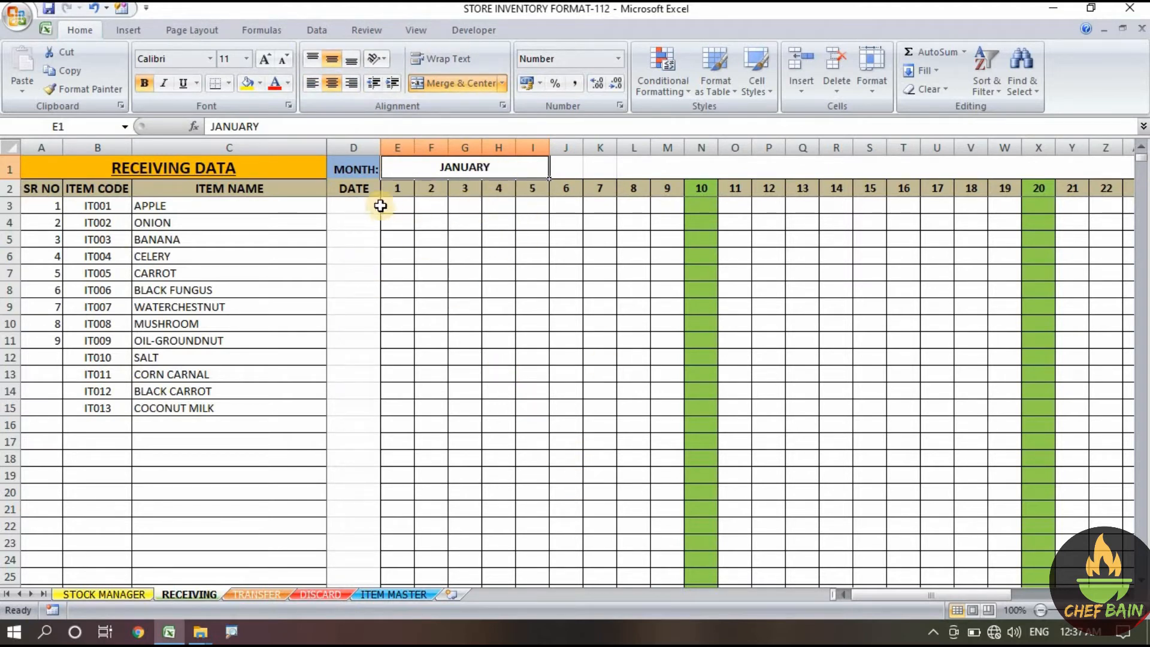
# Examine the DATE header row on the RECEIVING sheet, from day 1 through day 31.
pyautogui.moveTo(372, 187); pyautogui.dragTo(937, 189)
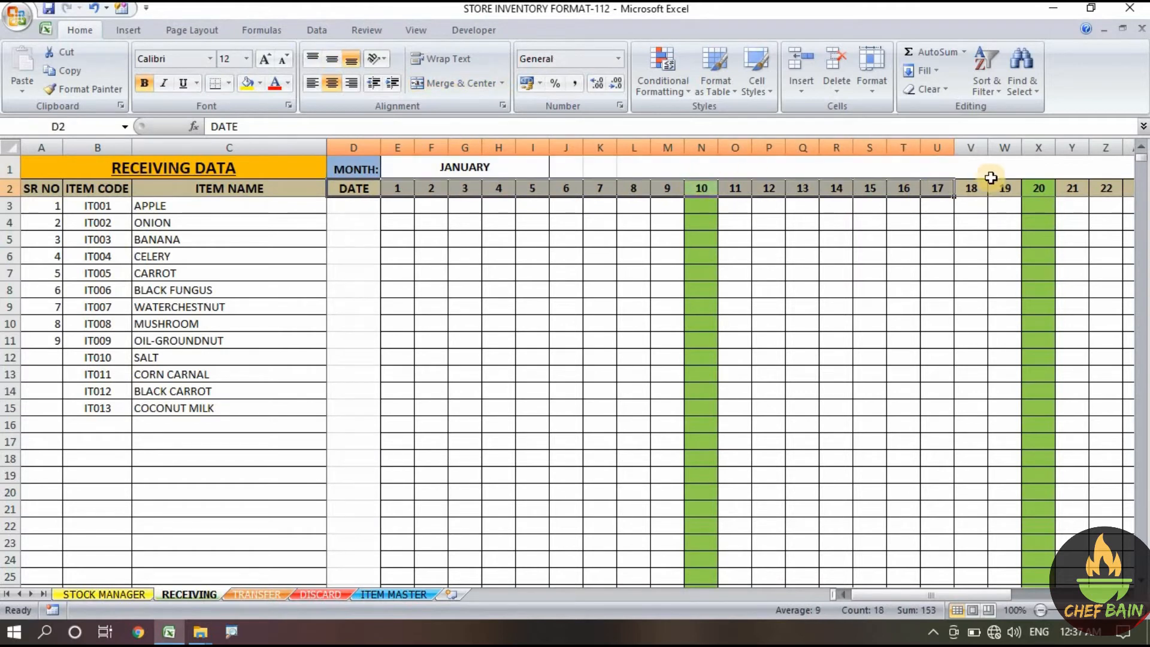
pyautogui.moveTo(950, 592); pyautogui.dragTo(1045, 589)
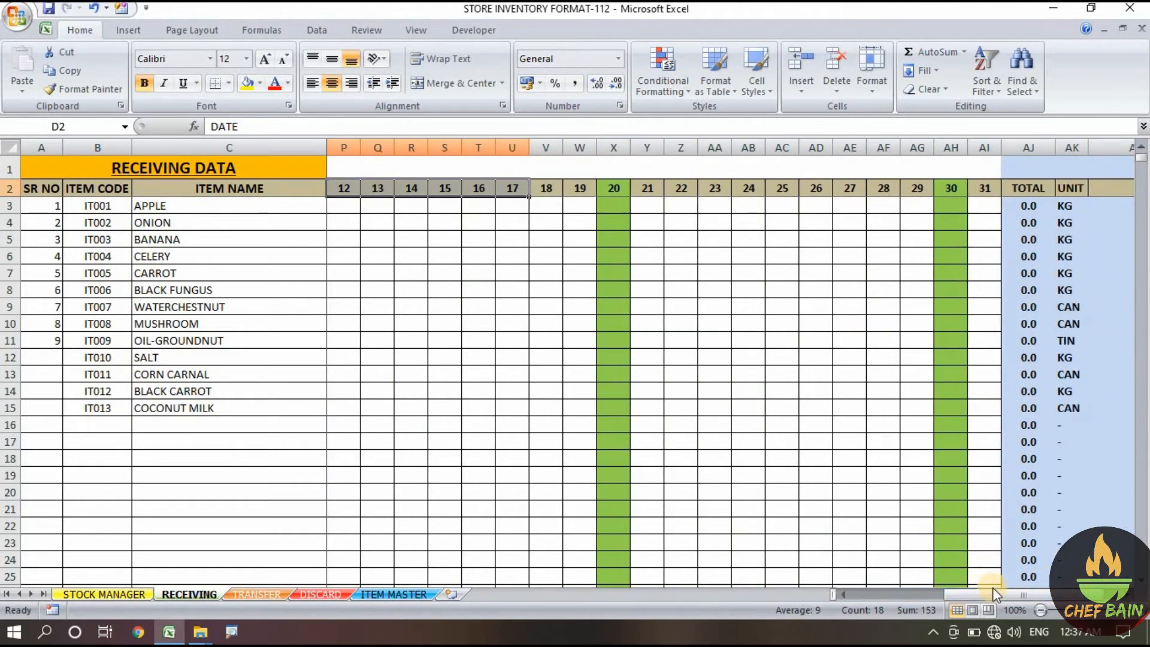
pyautogui.click(985, 189)
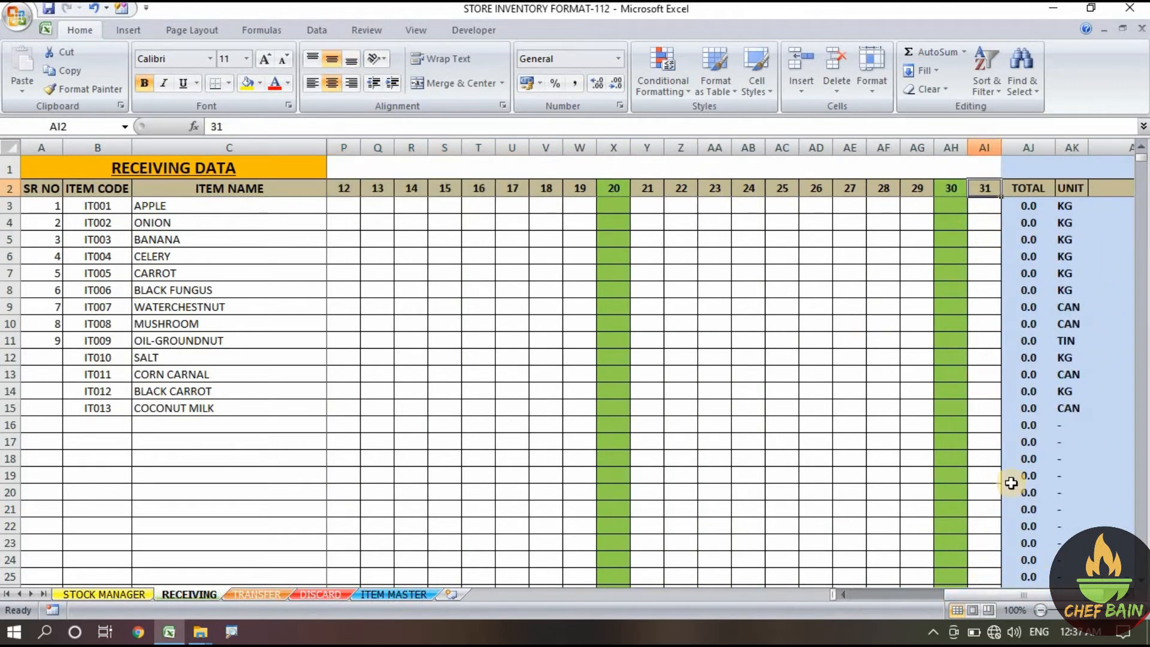
# Look over the TOTAL and UNIT columns on the RECEIVING sheet and rename the BALCNCE header in AL2 to VALUE.
pyautogui.moveTo(1005, 599); pyautogui.dragTo(1044, 596)
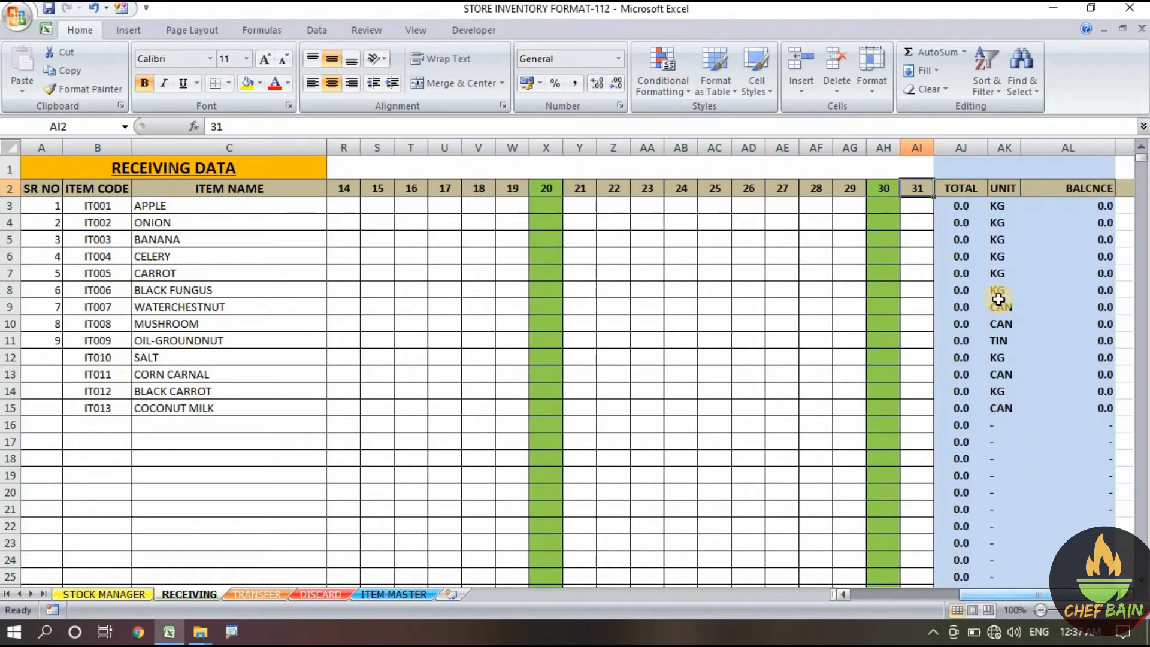
pyautogui.moveTo(962, 208); pyautogui.dragTo(962, 341)
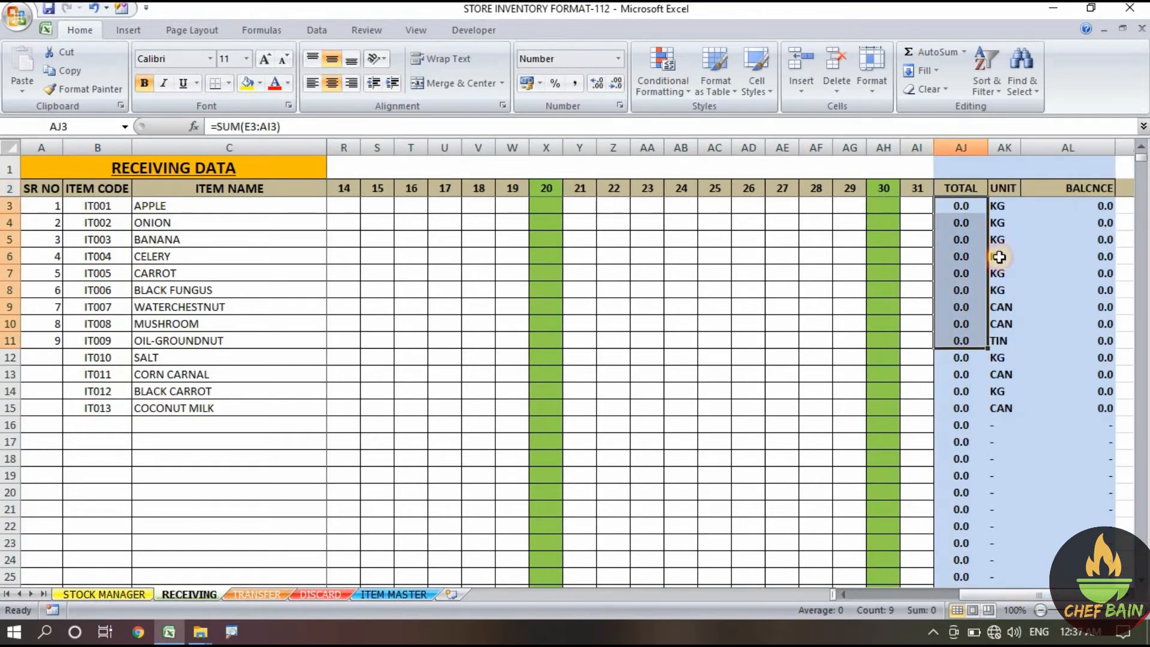
pyautogui.click(1000, 205)
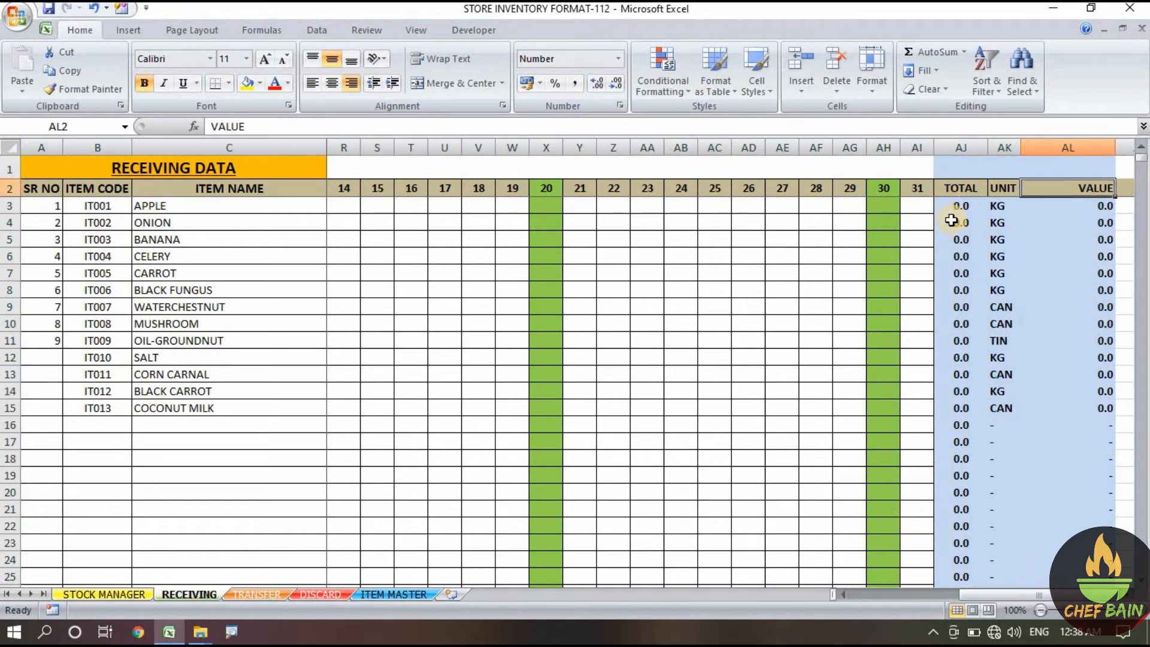
# Enter RECEIVING quantities of 5 for COCONUT MILK on day 1, 10 for APPLE on day 2, and 10 for COCONUT MILK on day 9.
pyautogui.moveTo(1047, 593); pyautogui.dragTo(763, 567)
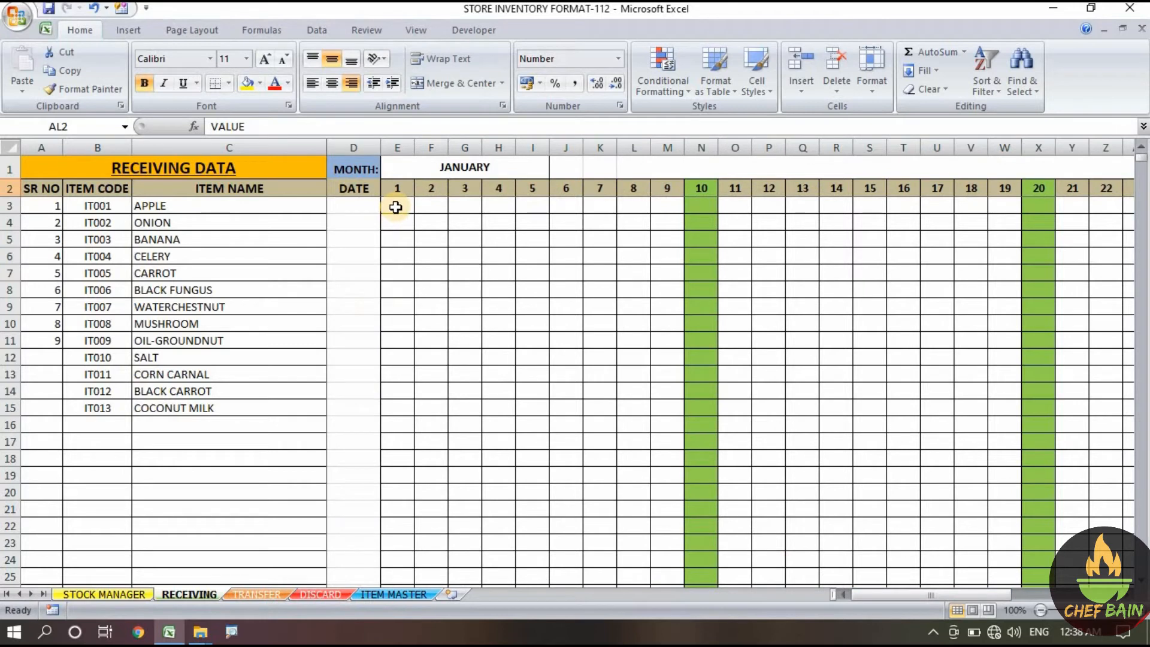
pyautogui.click(393, 407)
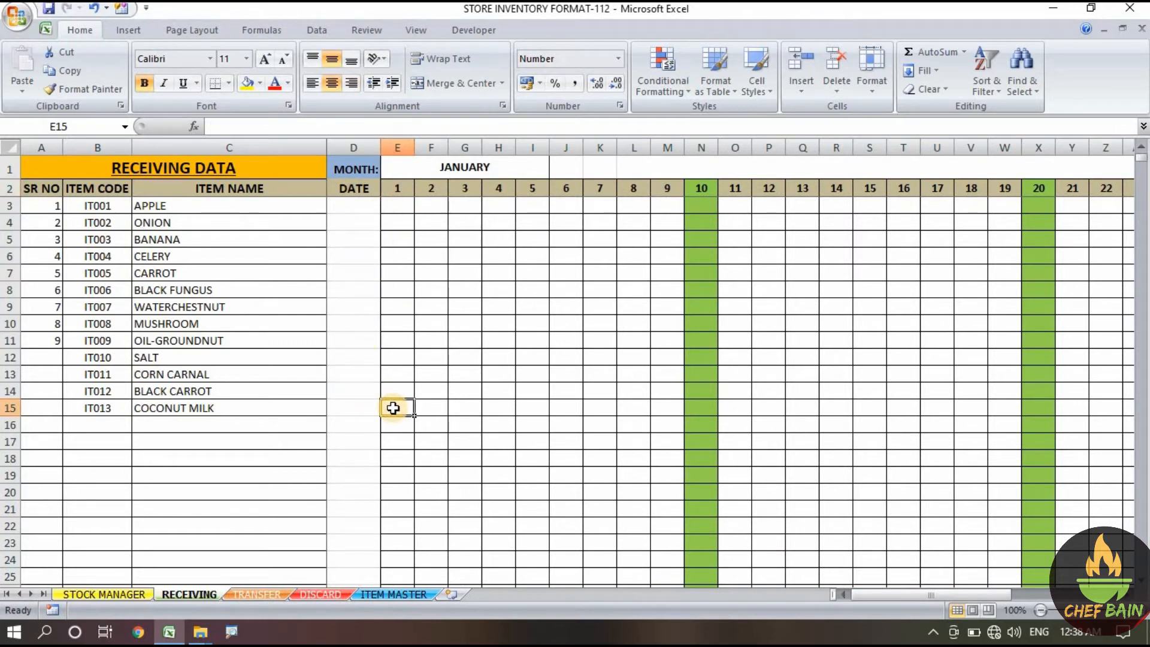
pyautogui.write('5')
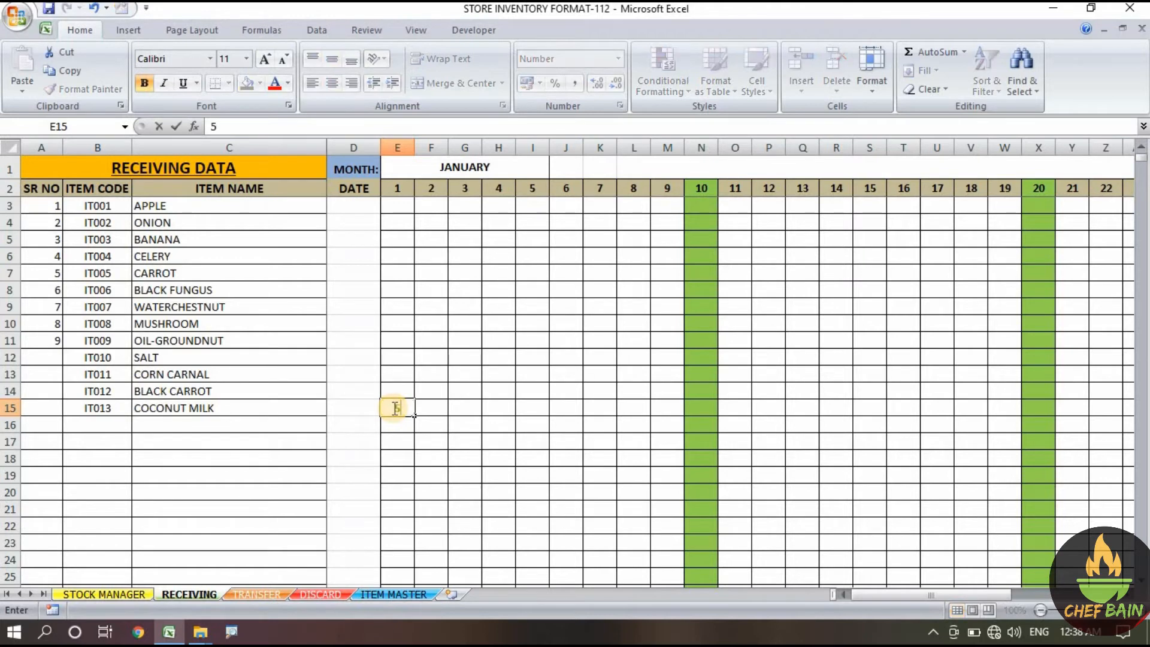
pyautogui.click(499, 409)
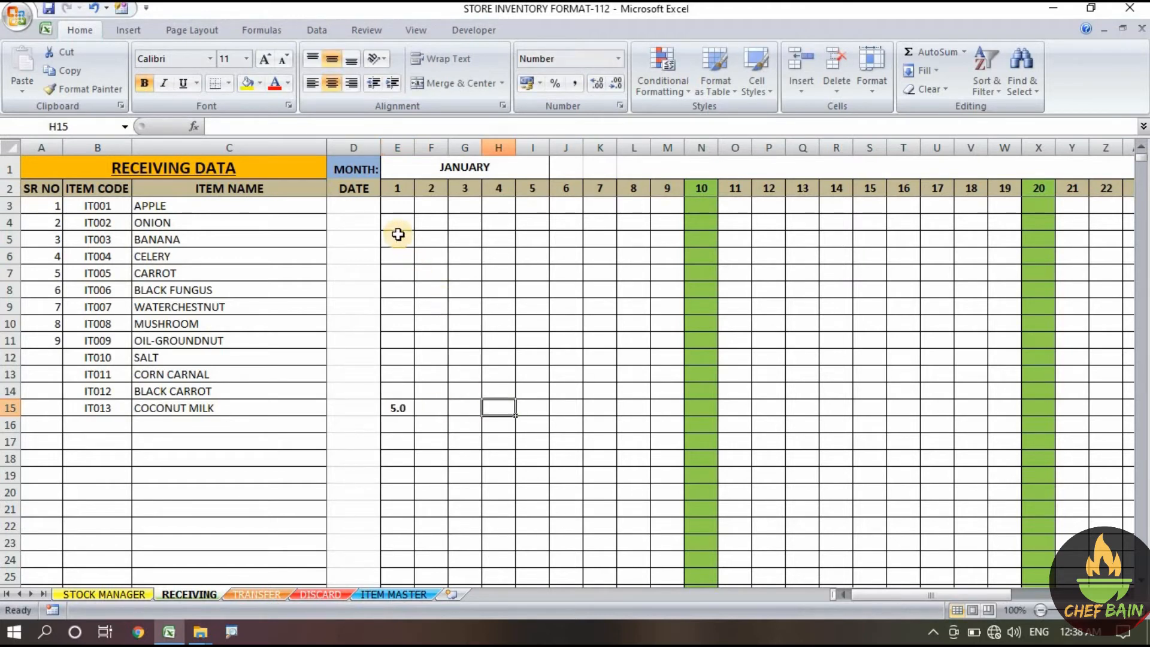
pyautogui.click(429, 204)
pyautogui.write('0')
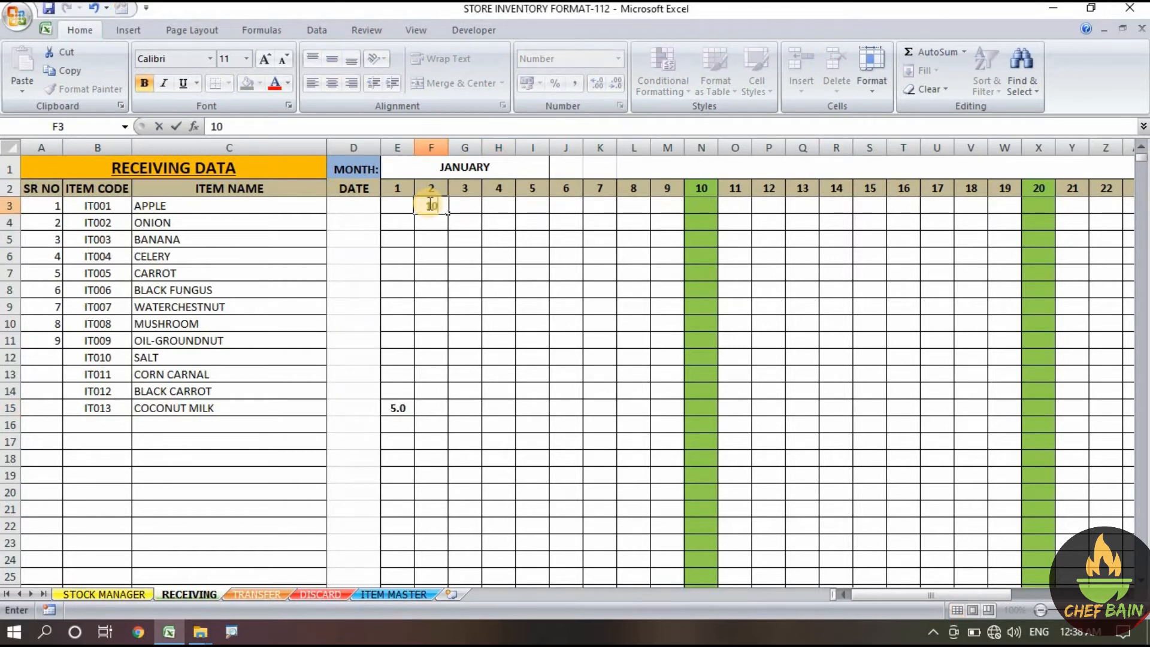
pyautogui.click(464, 273)
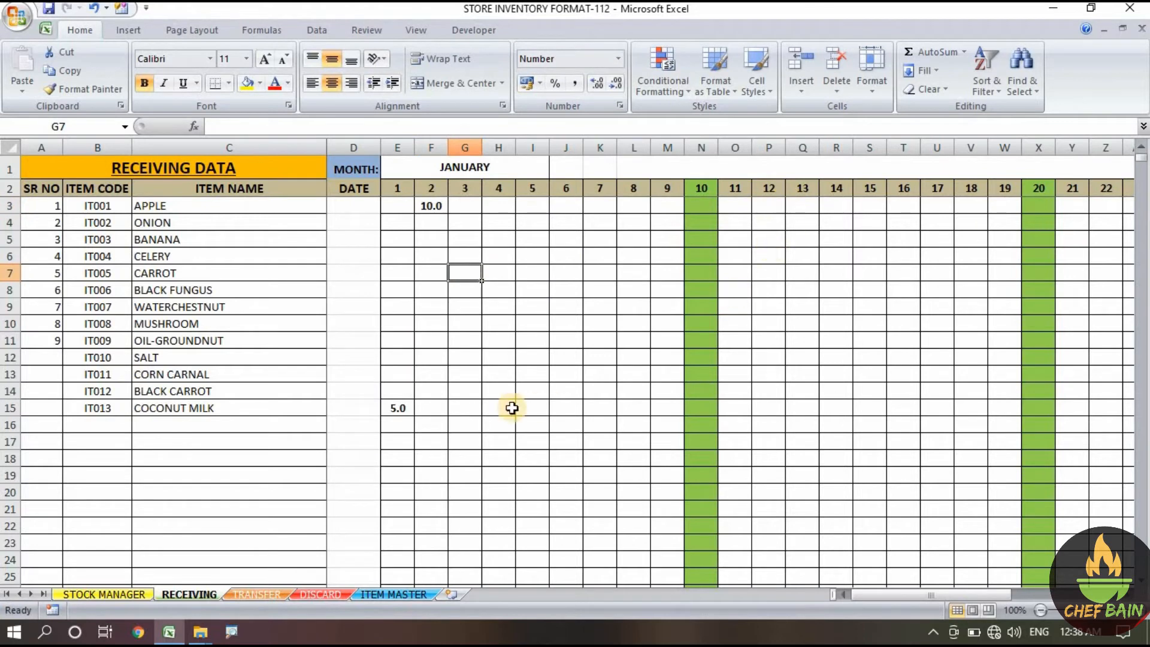
pyautogui.click(667, 407)
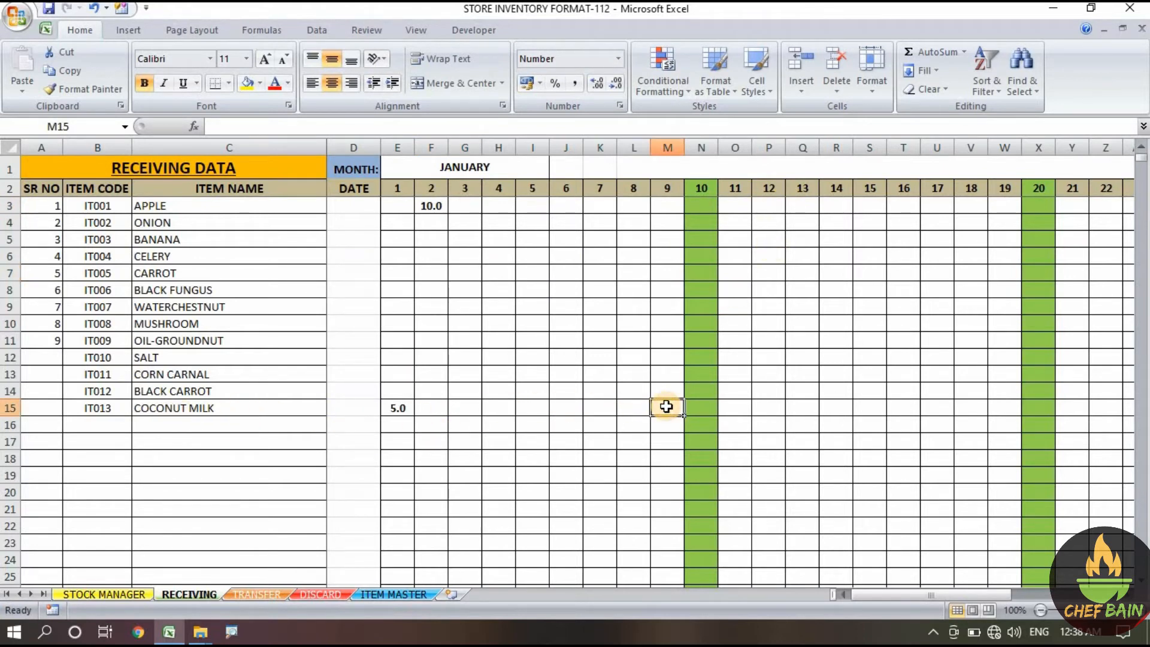
pyautogui.write('10')
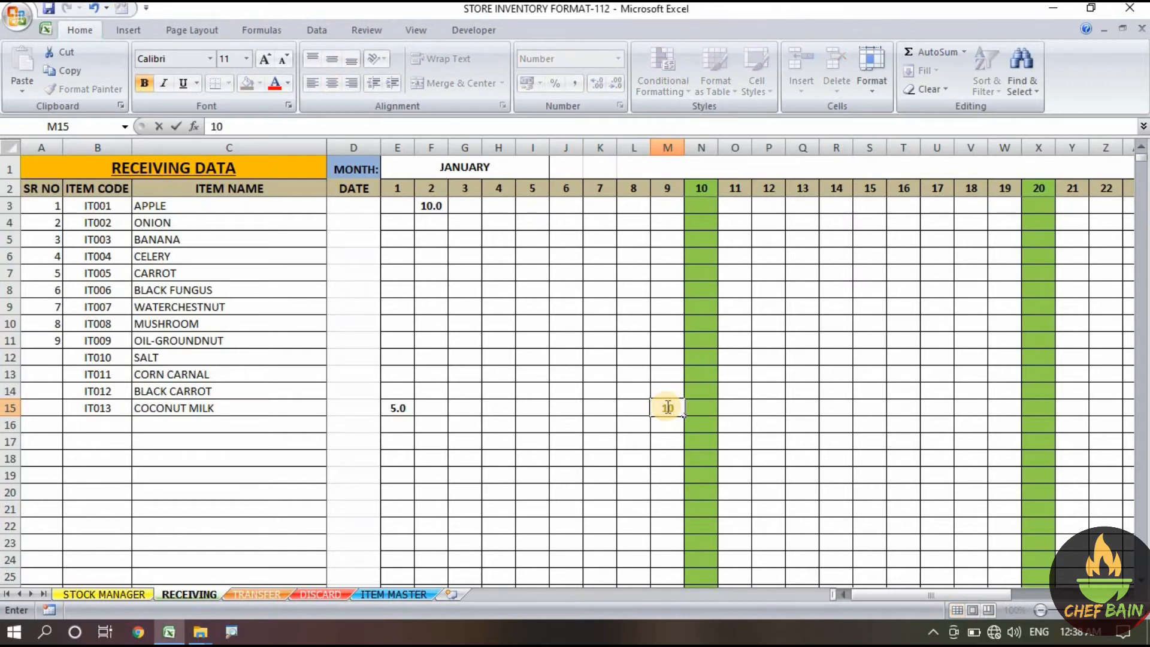
pyautogui.click(660, 432)
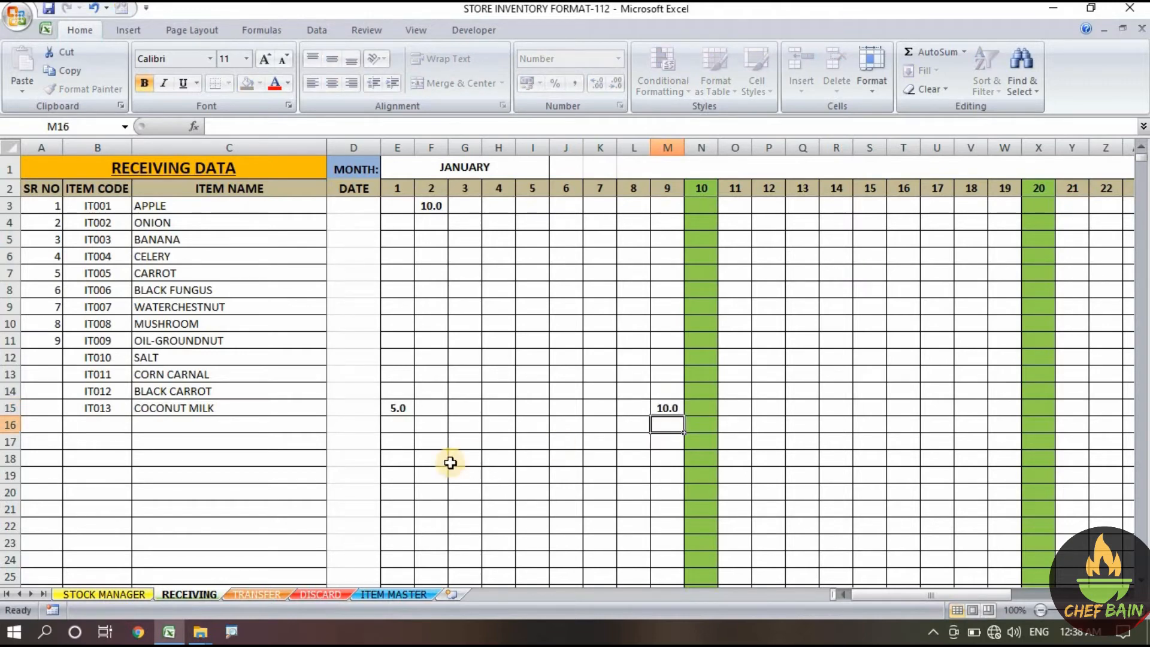
# Check the COCONUT MILK row on STOCK MANAGER, including its RECEIVING and TOTAL formulas, and APPLE's opening stock.
pyautogui.click(104, 594)
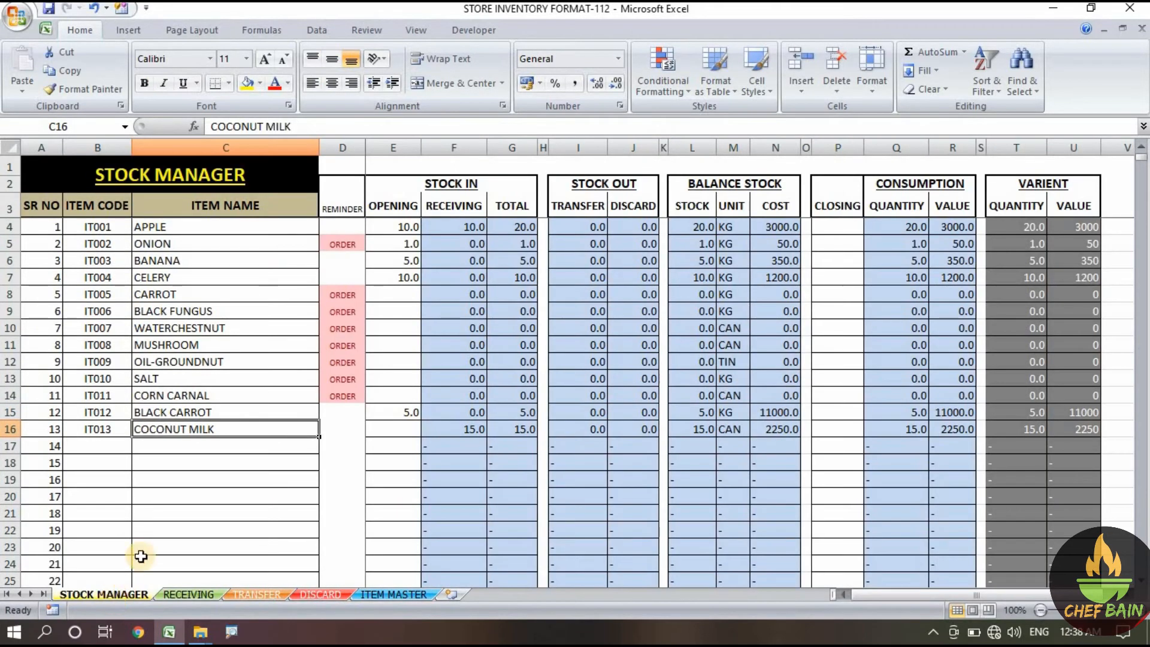
pyautogui.click(174, 516)
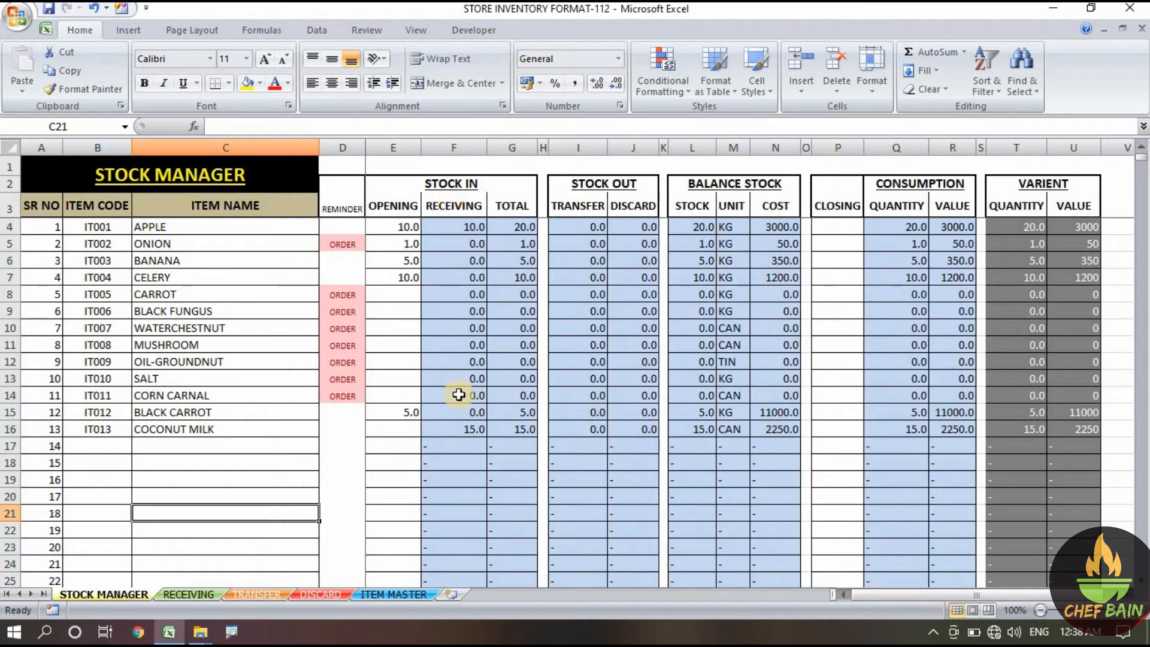
pyautogui.click(471, 429)
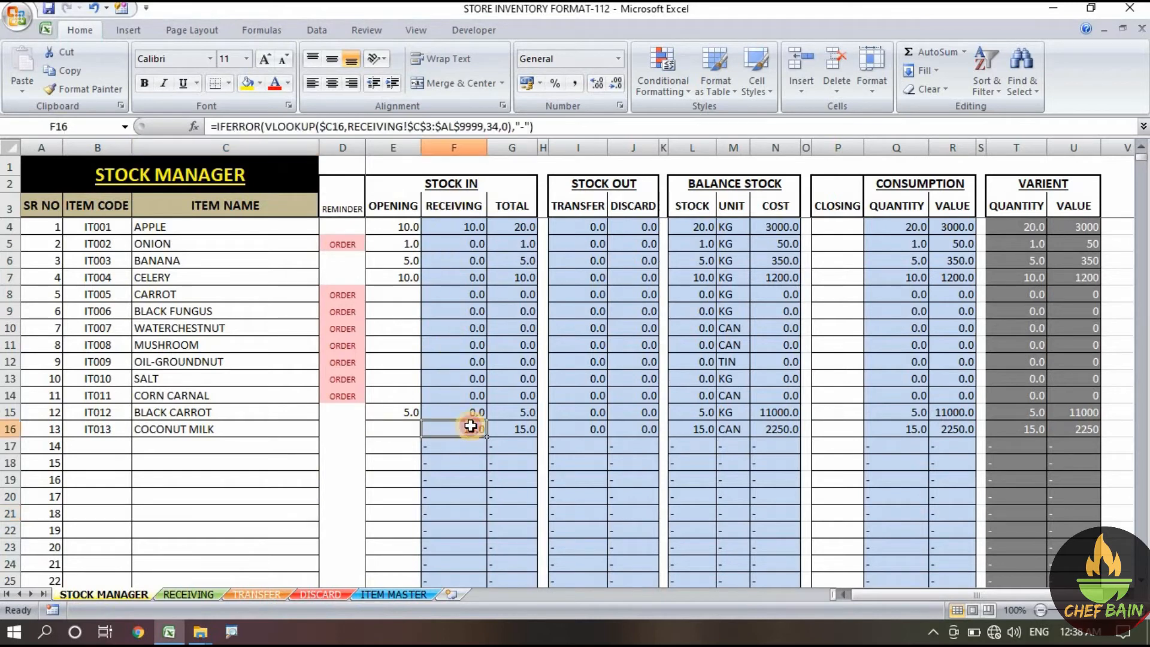
pyautogui.click(511, 432)
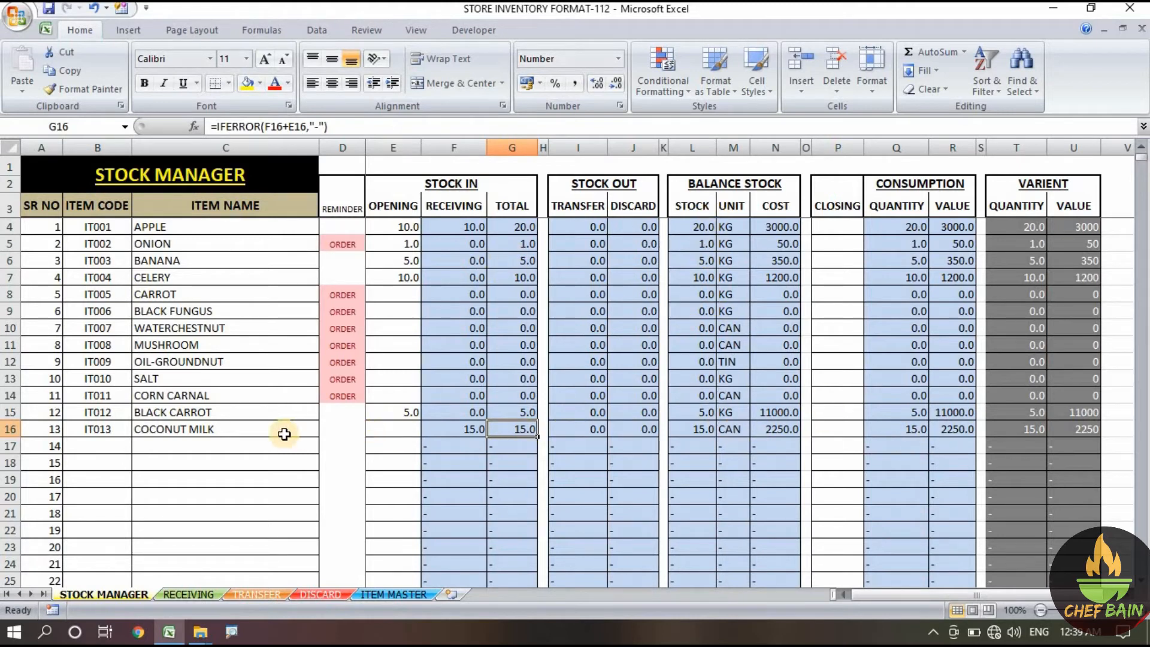
pyautogui.click(243, 432)
pyautogui.moveTo(417, 427); pyautogui.dragTo(809, 431)
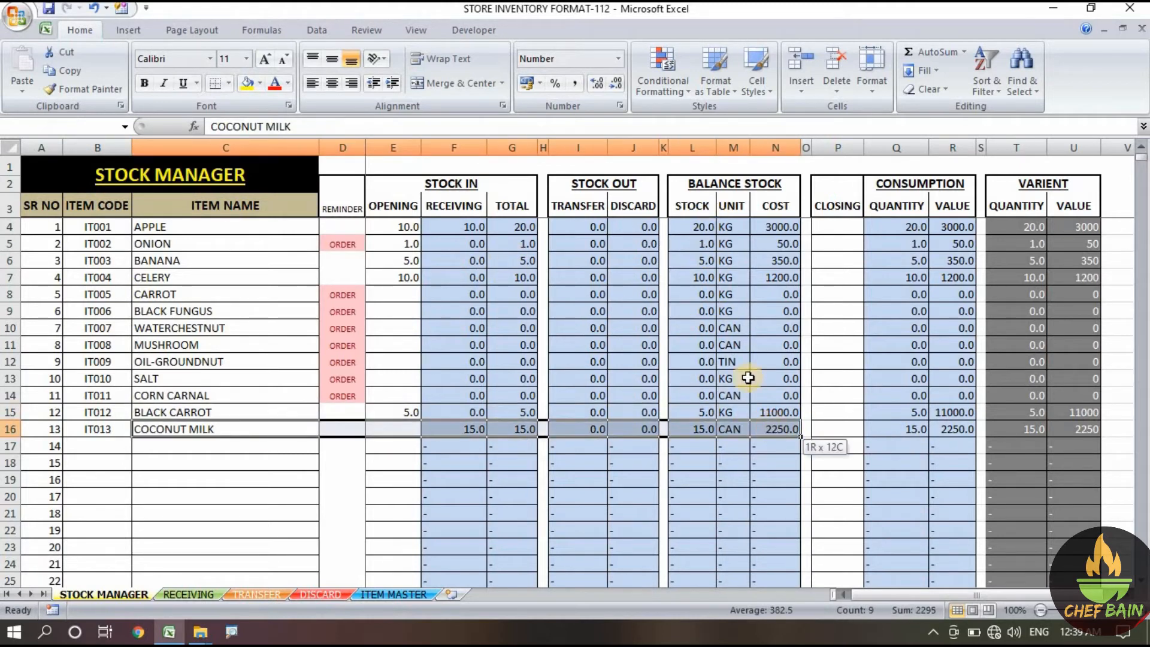
pyautogui.click(265, 243)
pyautogui.moveTo(265, 226); pyautogui.dragTo(408, 226)
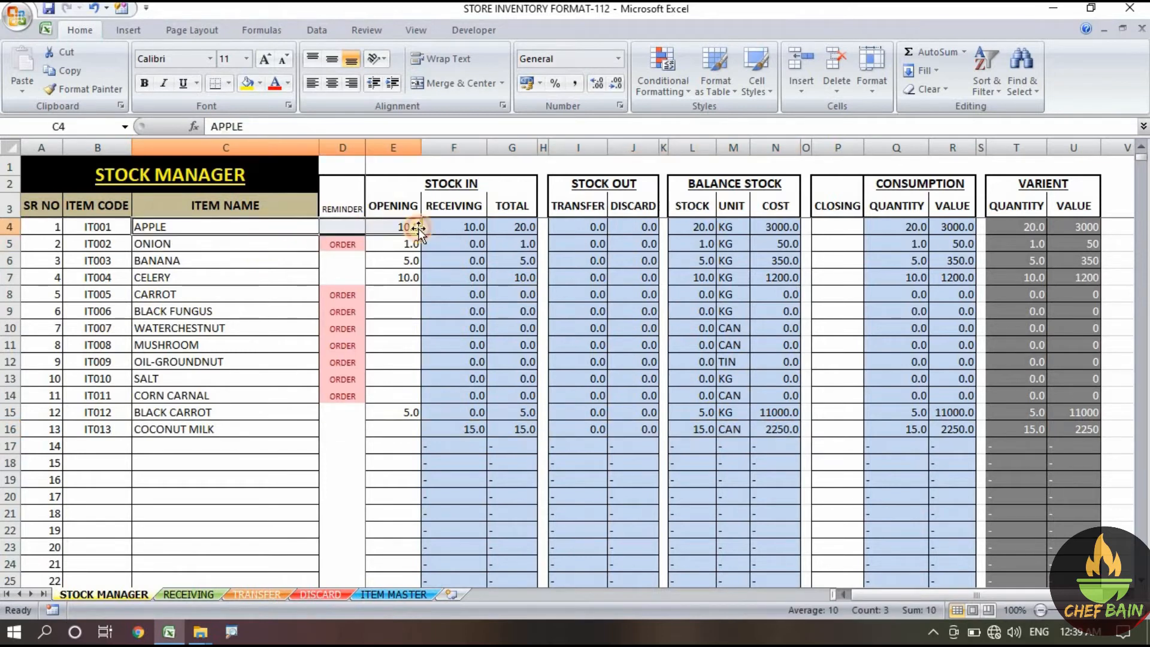
# Inspect the REMINDER formulas for OIL-GROUNDNUT, COCONUT MILK and CARROT on STOCK MANAGER.
pyautogui.click(363, 357)
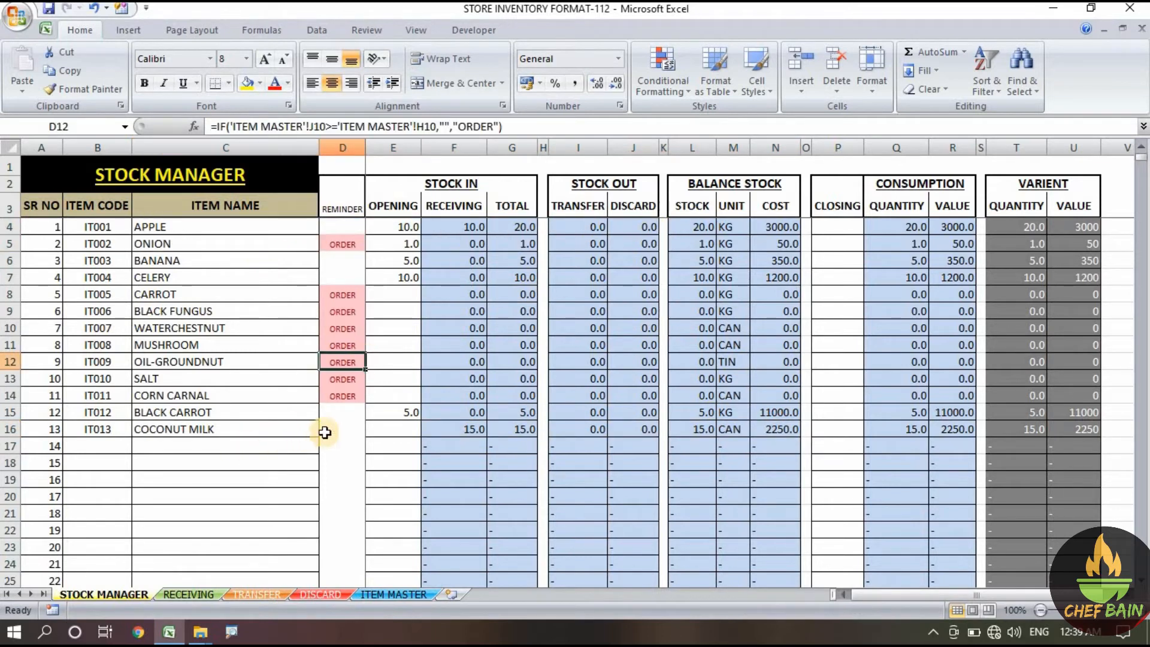
pyautogui.click(374, 429)
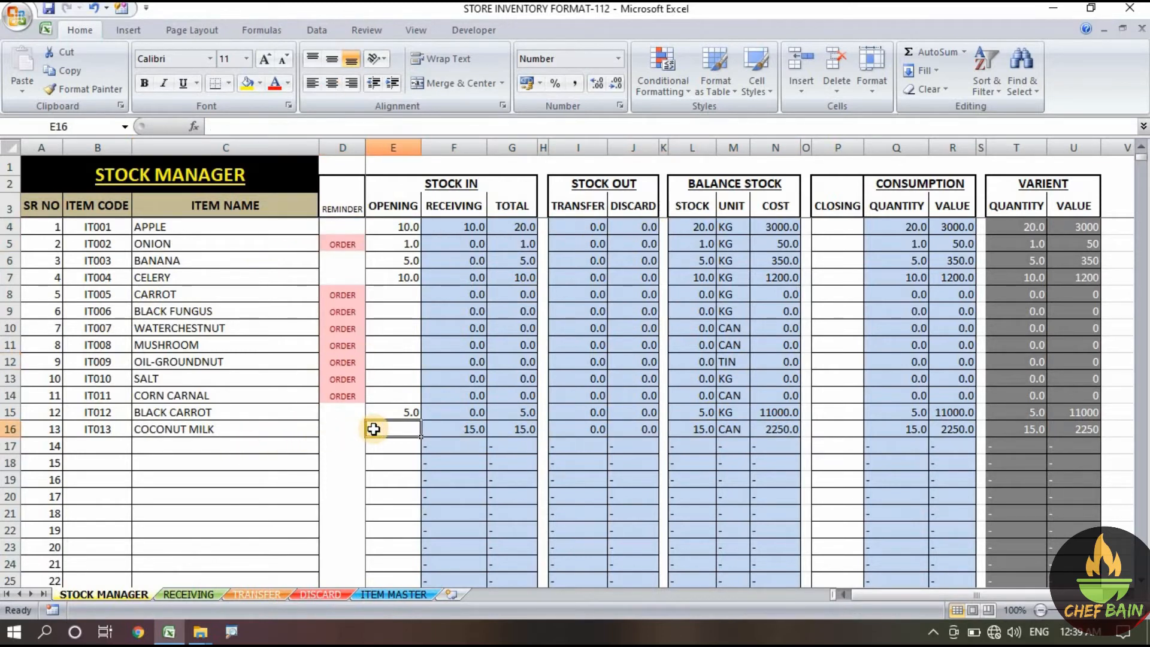
pyautogui.click(335, 428)
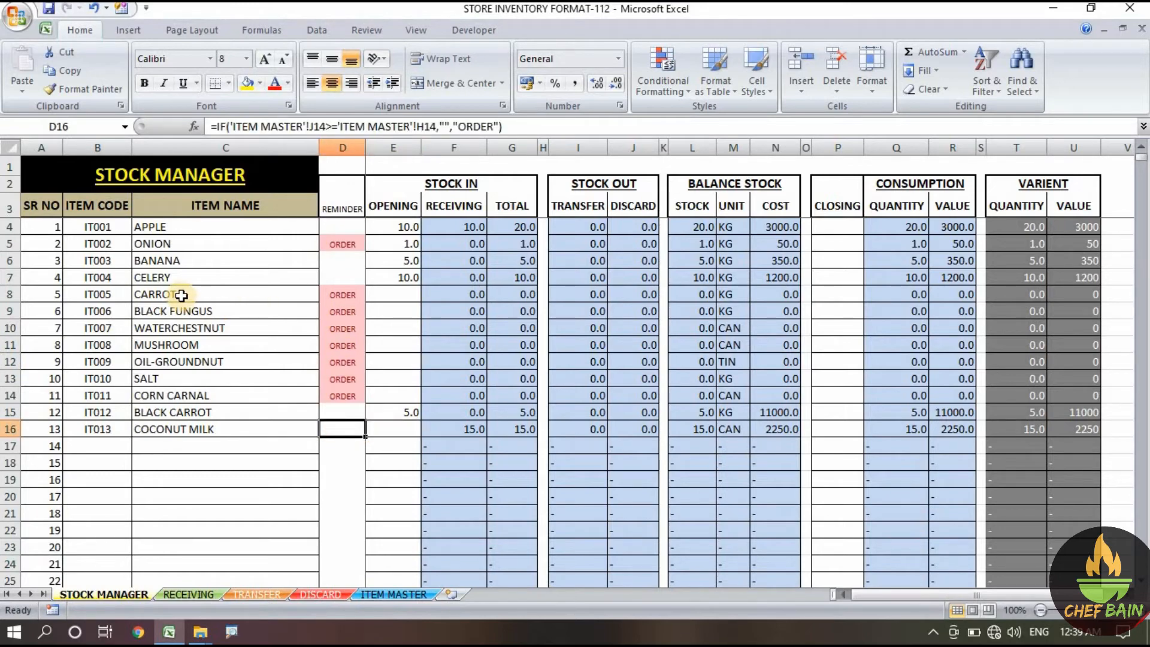
pyautogui.click(257, 295)
pyautogui.click(337, 296)
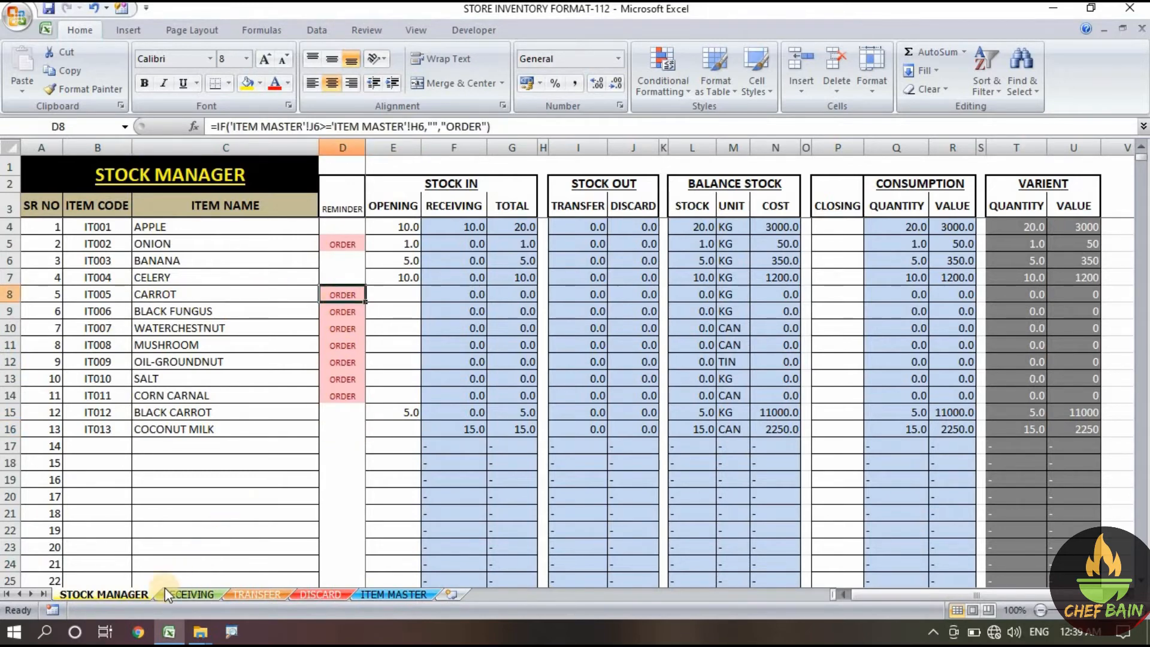
# Enter a received quantity of 10 for CARROT on day 1 of the RECEIVING sheet.
pyautogui.click(189, 594)
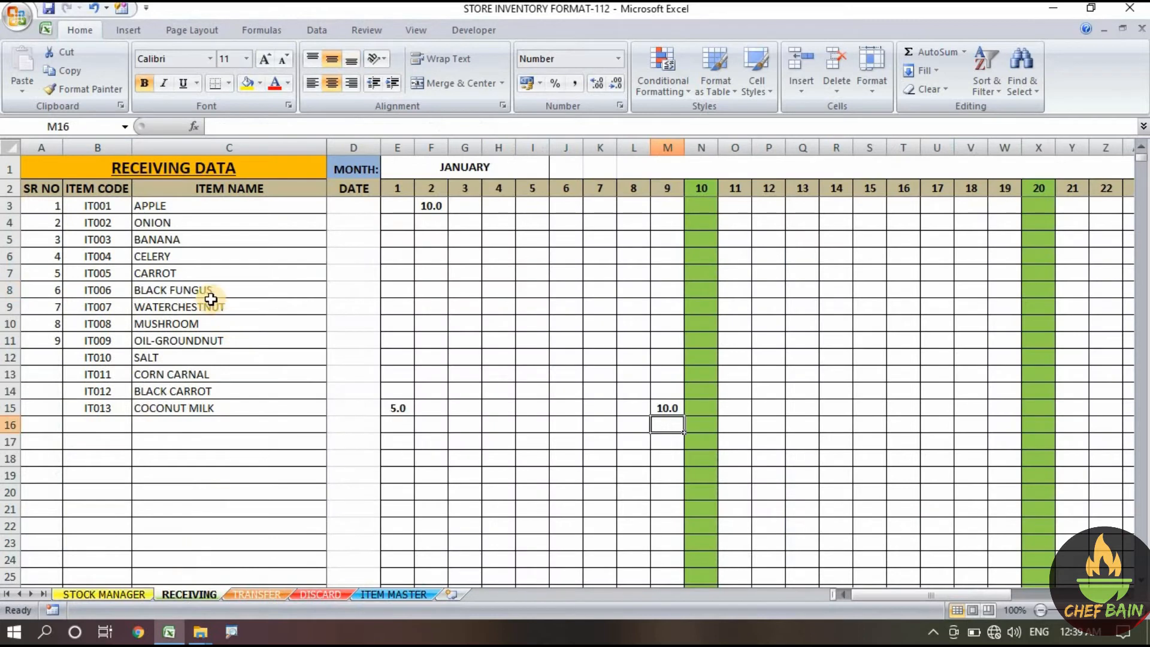
pyautogui.click(395, 275)
pyautogui.write('10')
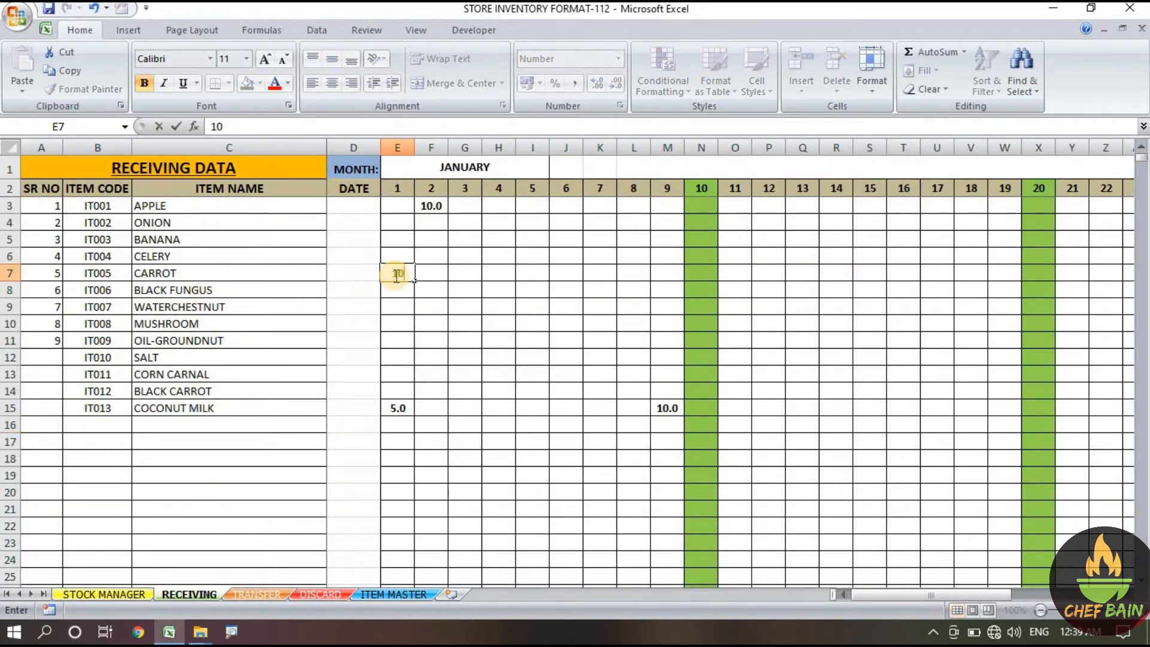
pyautogui.click(242, 408)
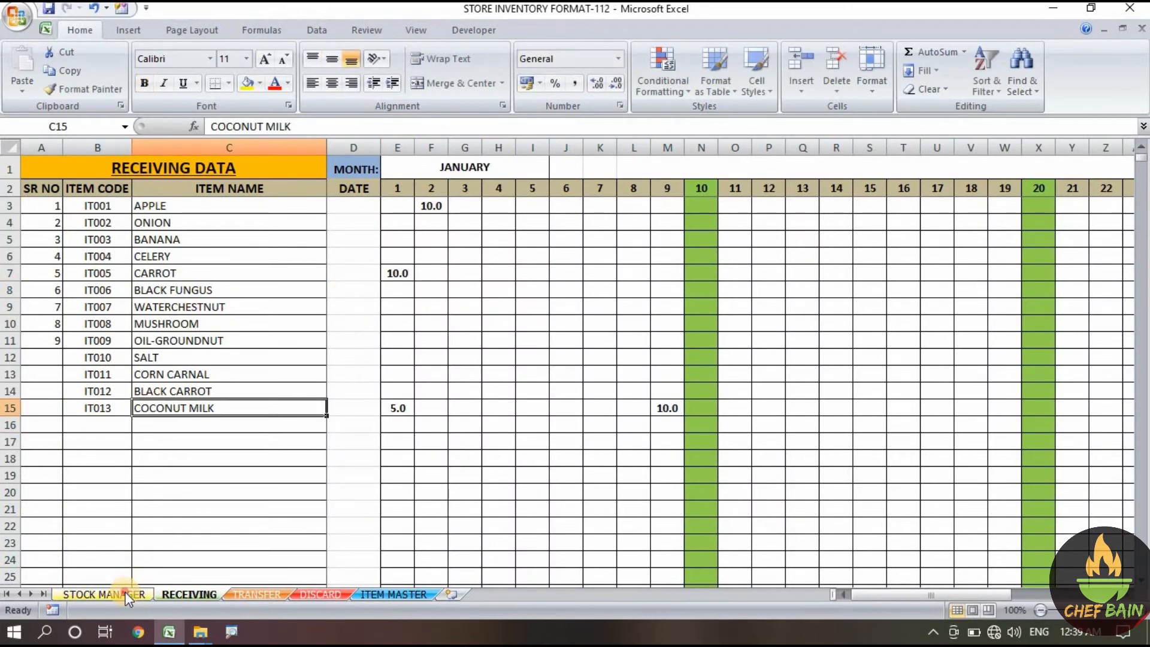
# Check CARROT's REMINDER cell on STOCK MANAGER against its stock reminder level in the ITEM MASTER sheet.
pyautogui.click(125, 595)
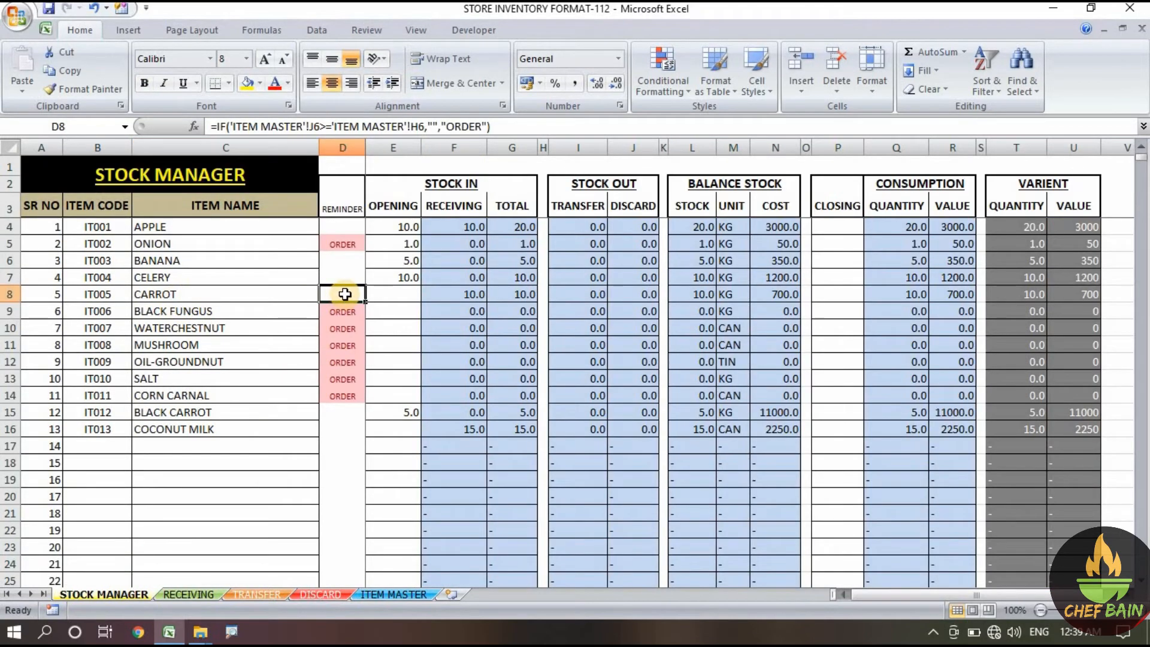
pyautogui.click(338, 328)
pyautogui.click(342, 292)
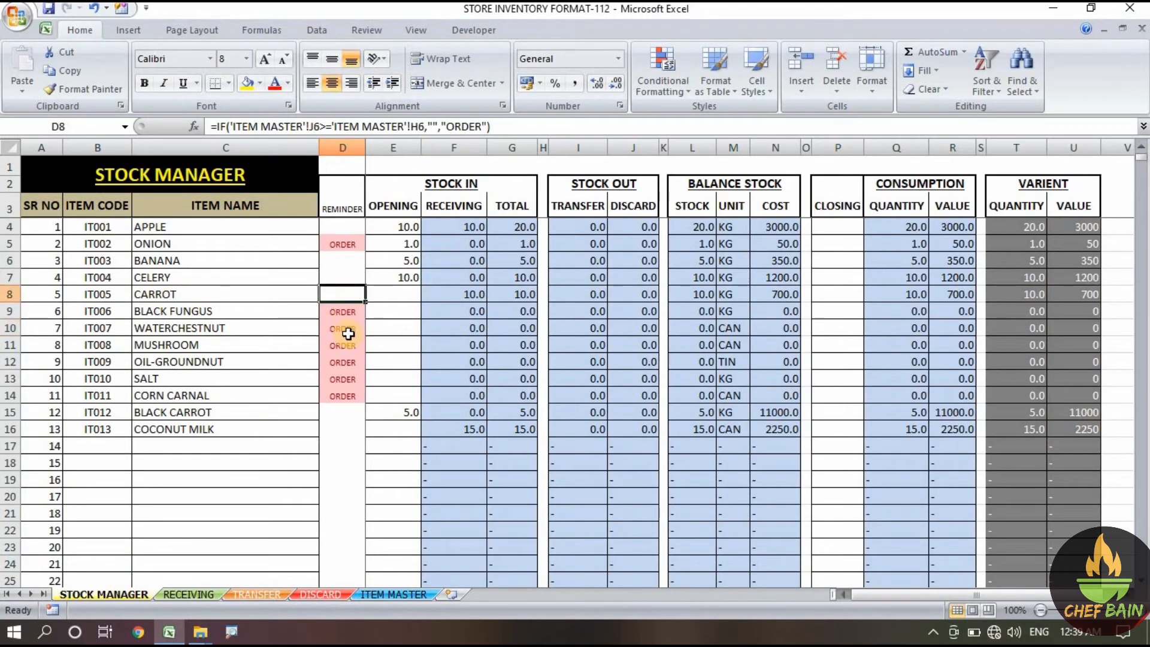
pyautogui.click(387, 595)
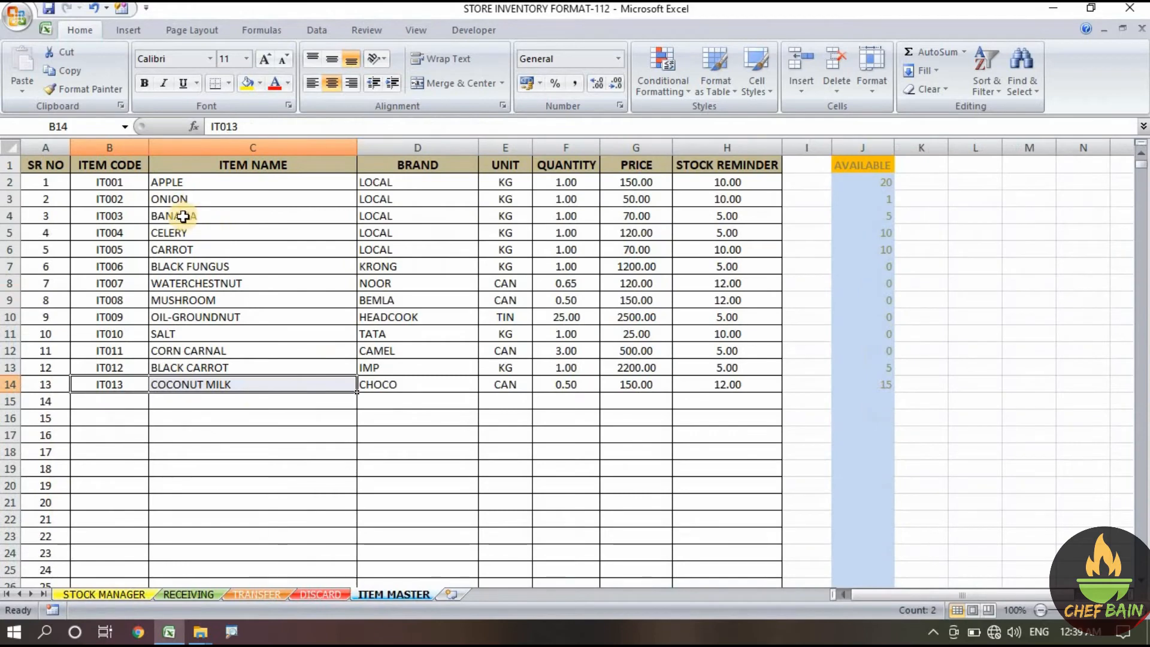
pyautogui.moveTo(331, 248); pyautogui.dragTo(750, 246)
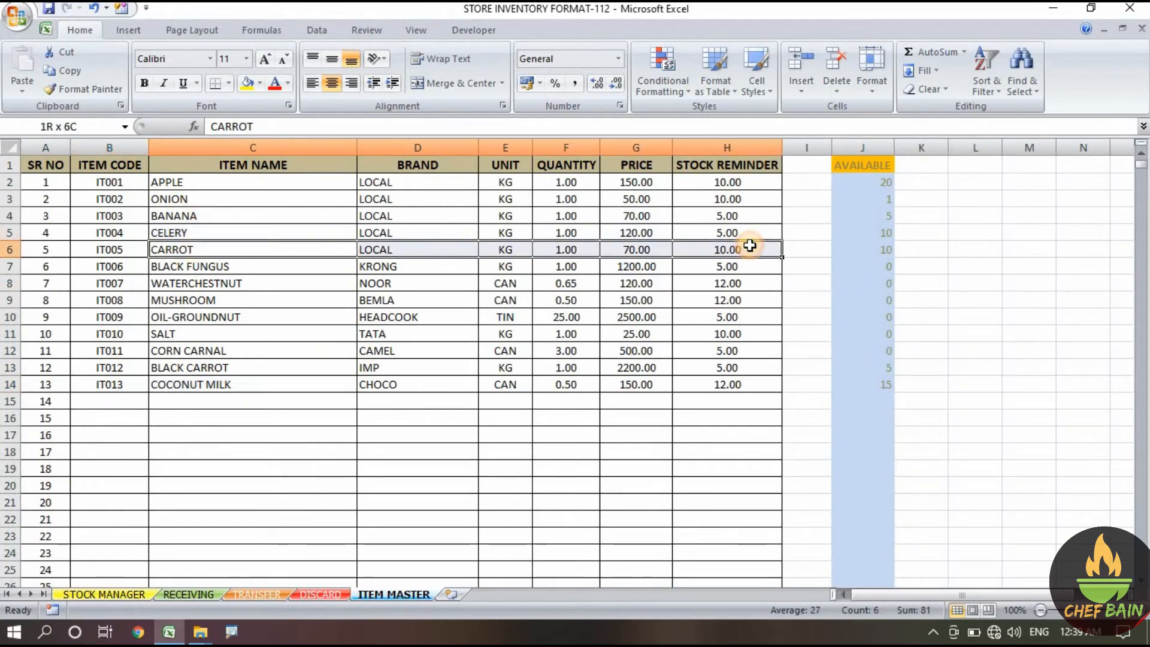
pyautogui.click(117, 593)
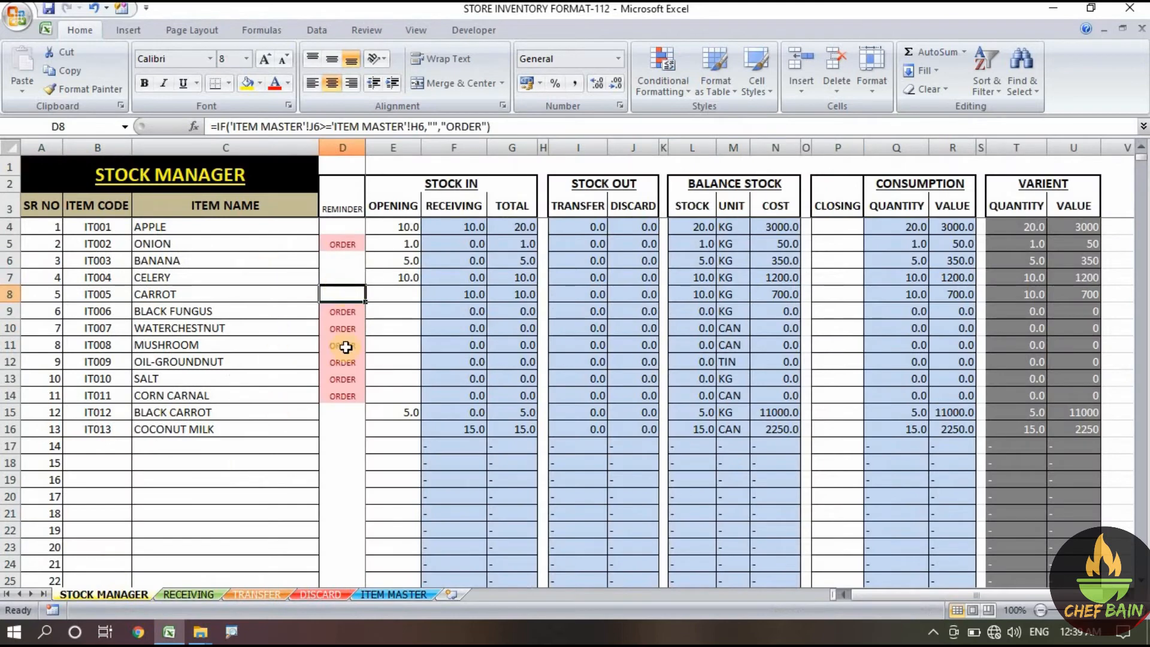
# Review the TOTAL, UNIT and VALUE columns for all items on the RECEIVING sheet.
pyautogui.click(188, 592)
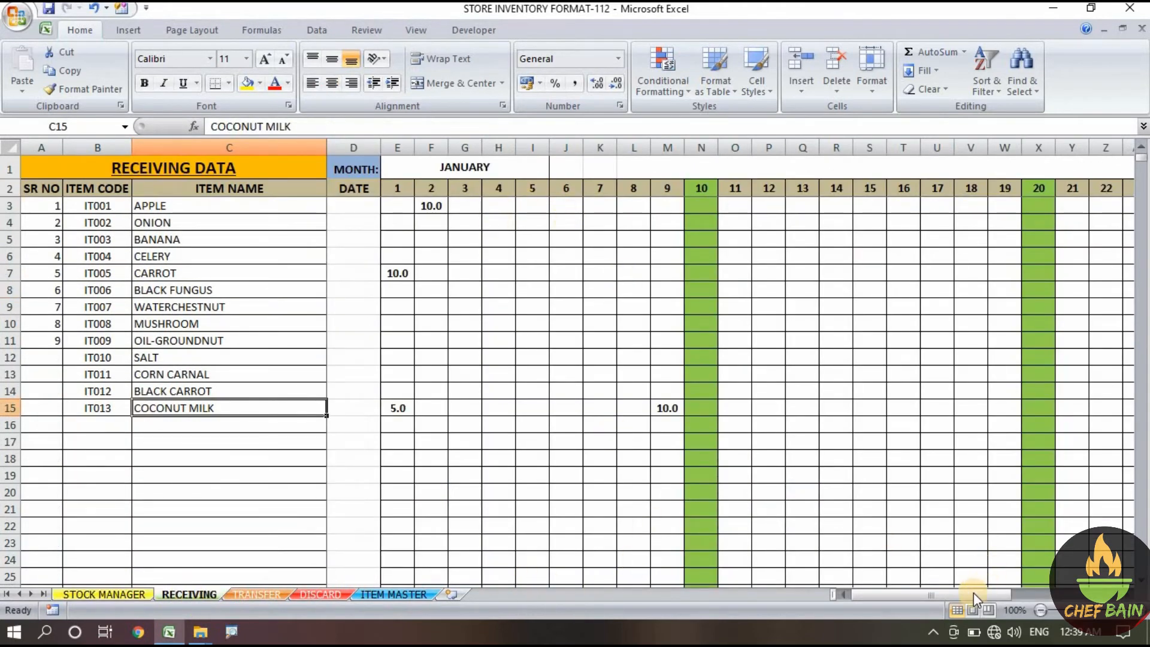
pyautogui.moveTo(973, 592); pyautogui.dragTo(1081, 593)
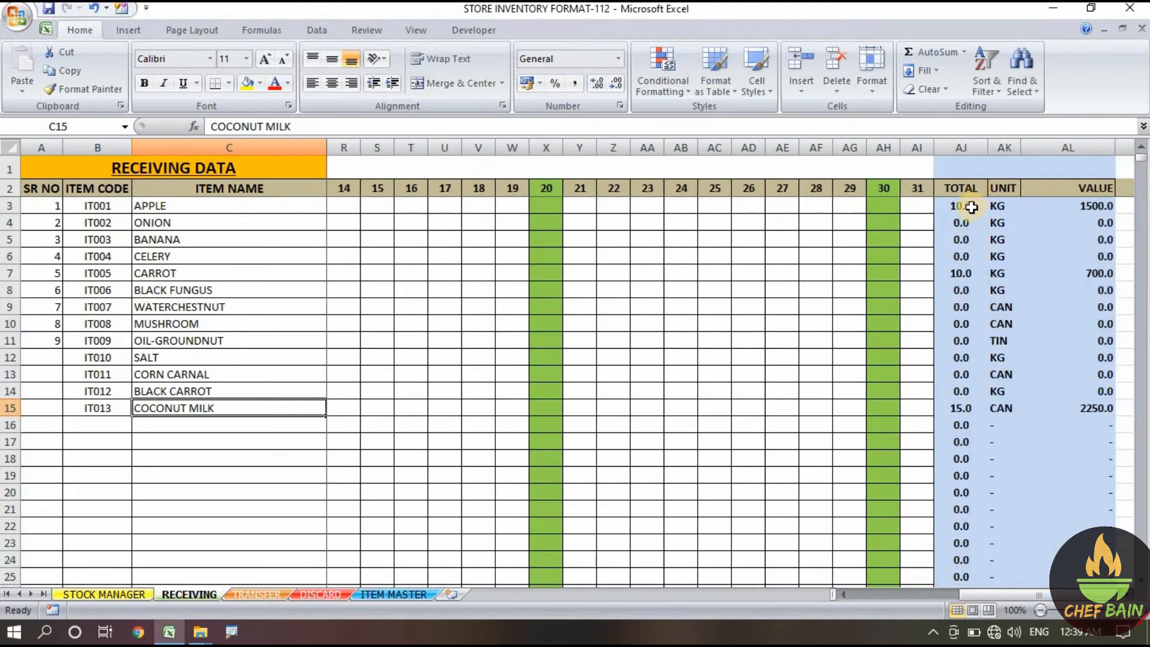
pyautogui.moveTo(962, 206); pyautogui.dragTo(1009, 443)
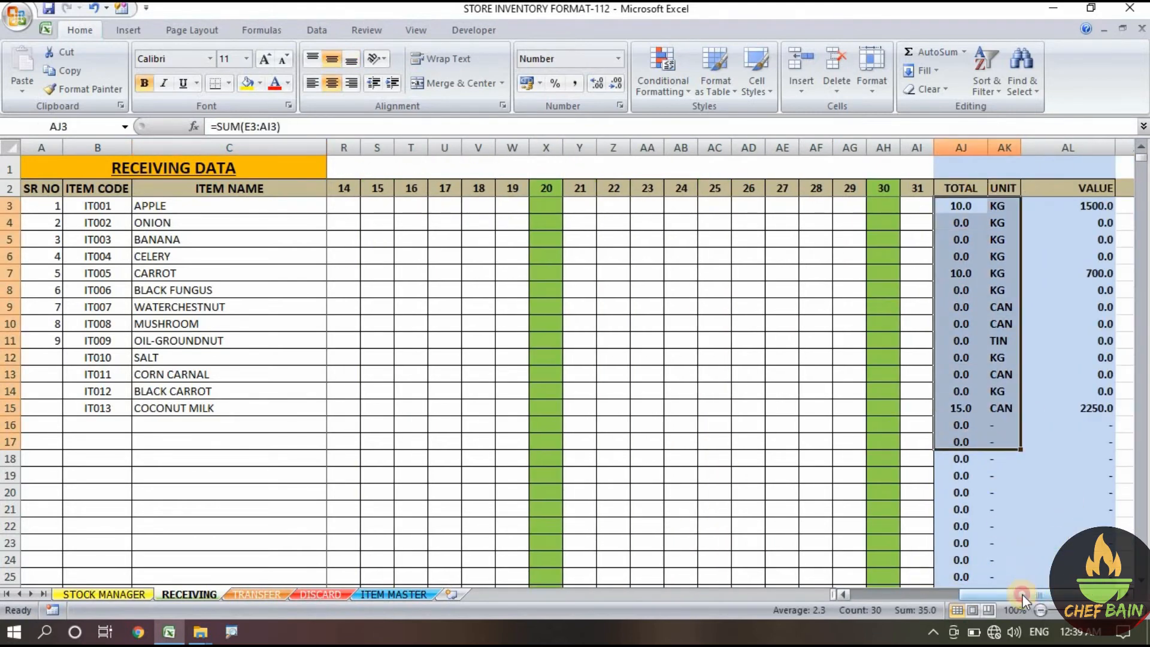
pyautogui.moveTo(1023, 594); pyautogui.dragTo(425, 590)
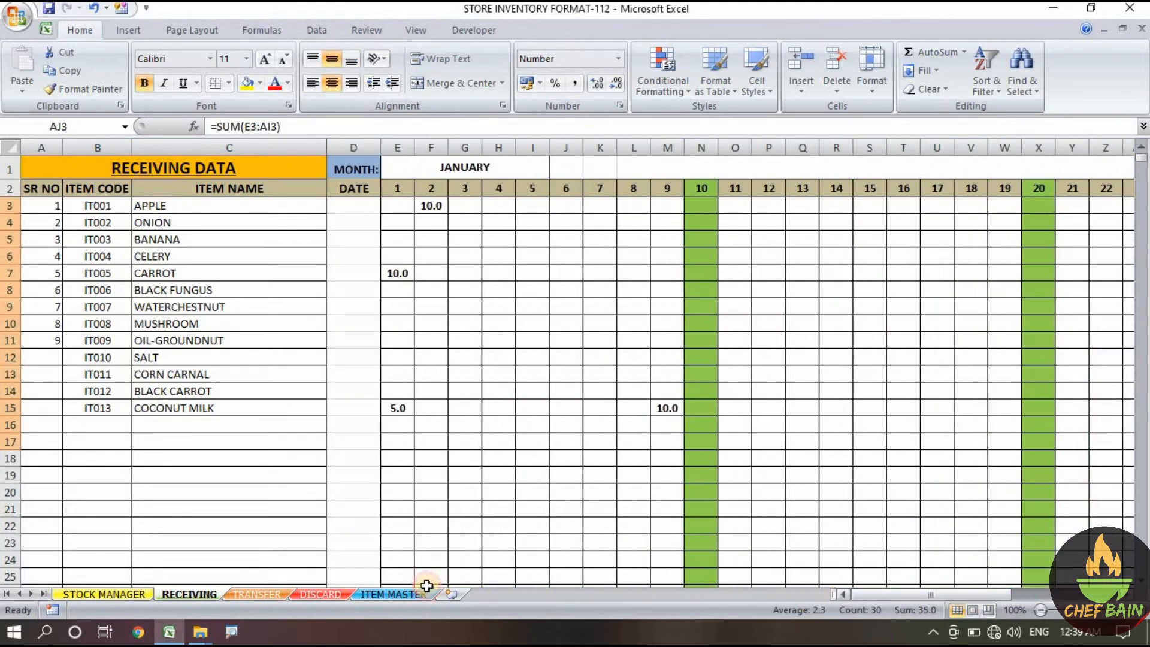
# Enter a transfer quantity of 5 for COCONUT MILK on day 10 of the TRANSFER sheet.
pyautogui.click(261, 595)
pyautogui.click(302, 294)
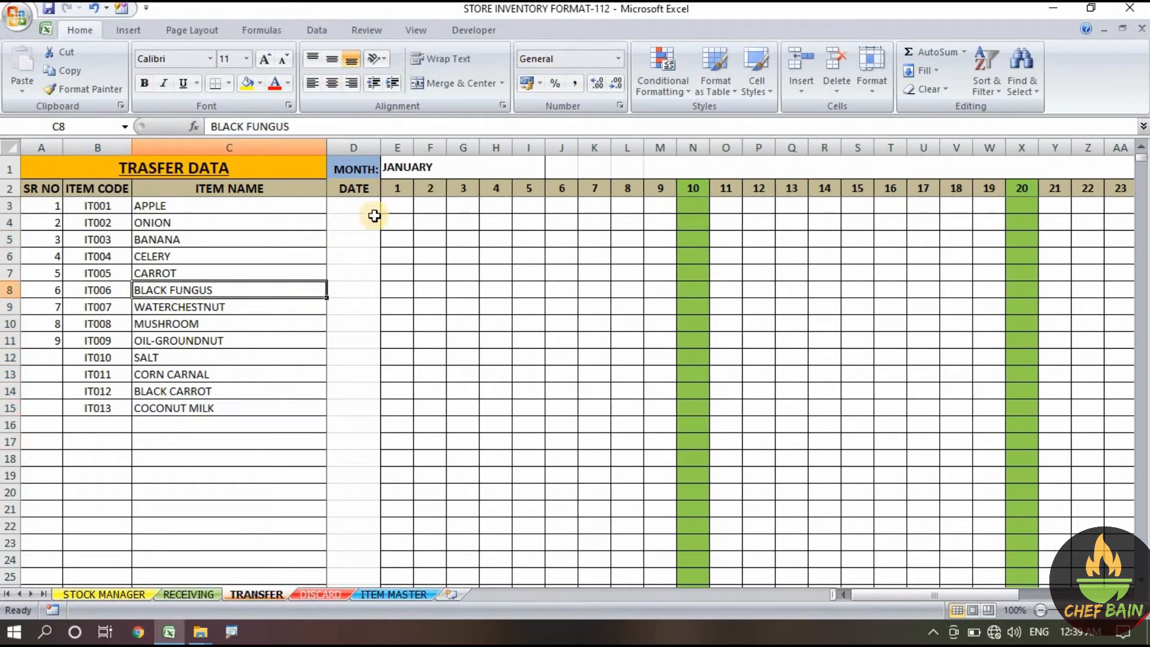
pyautogui.click(694, 410)
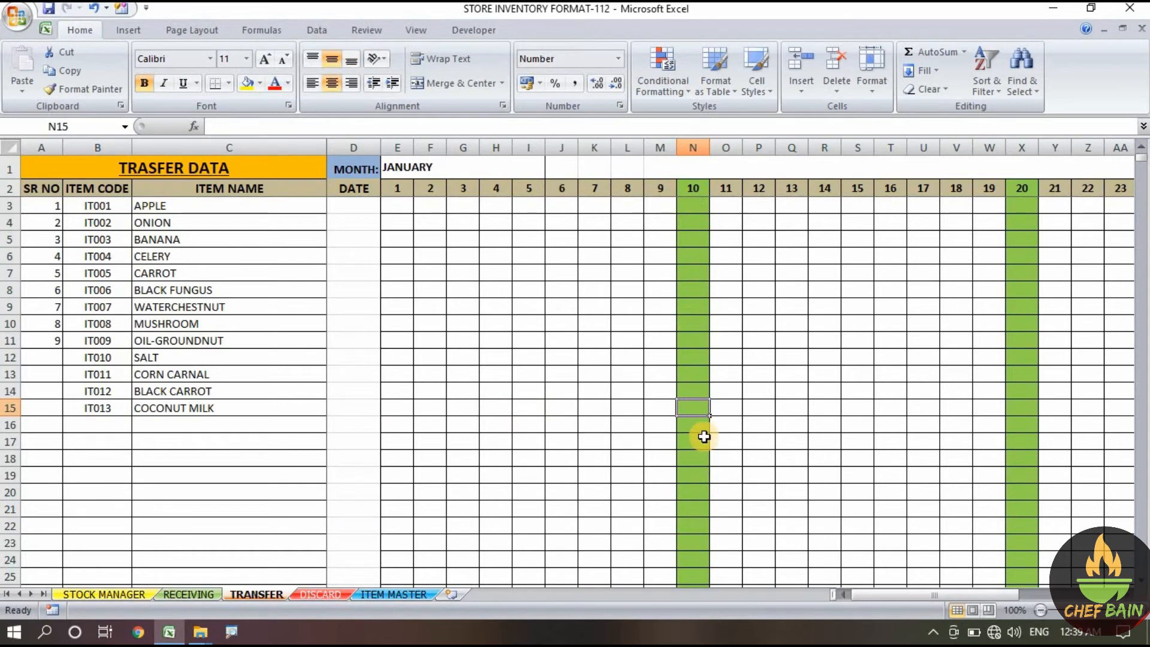
pyautogui.write('5')
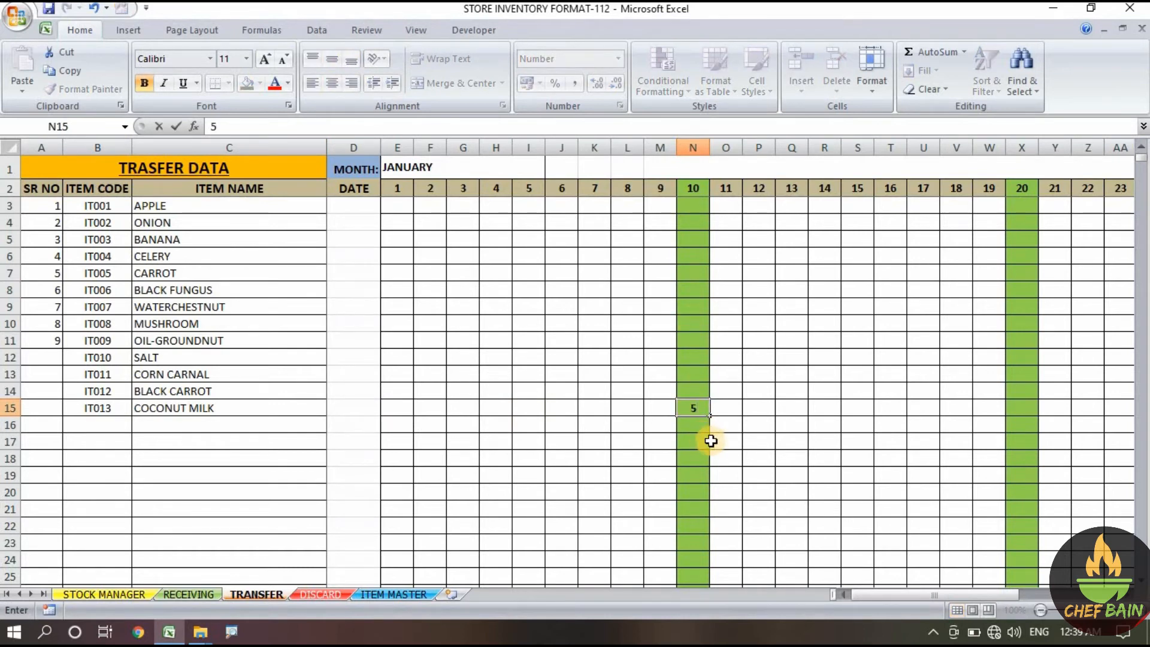
pyautogui.click(716, 443)
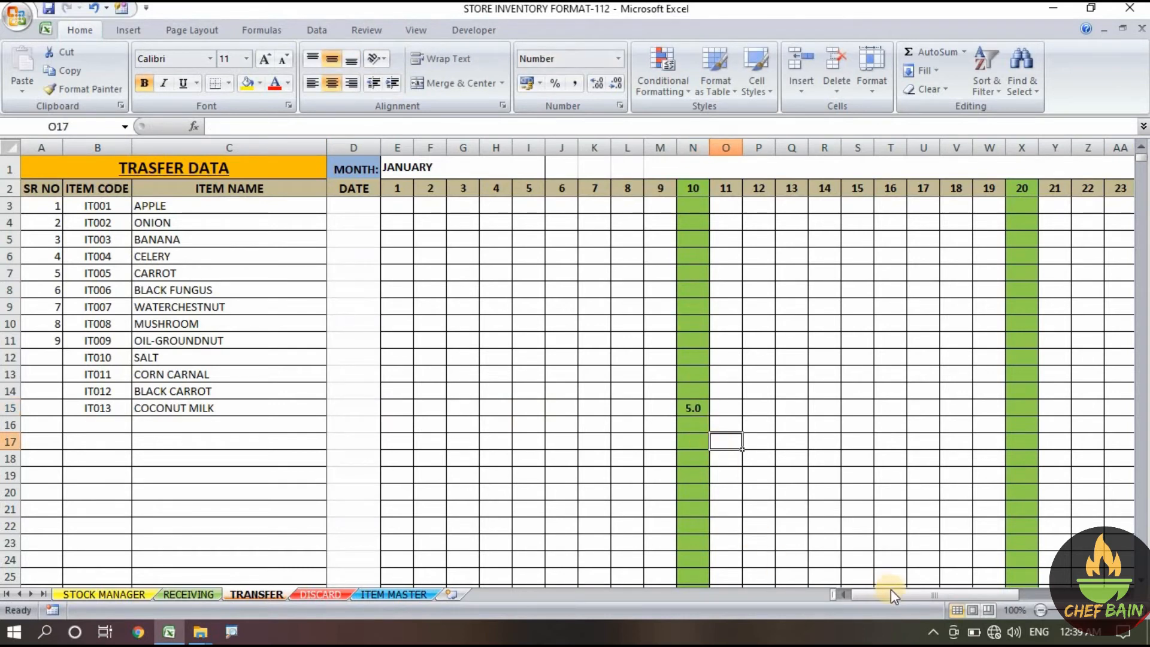
# Check COCONUT MILK's TOTAL and STOCK VALUE formulas at the end of its row on the TRANSFER sheet.
pyautogui.moveTo(896, 591); pyautogui.dragTo(1007, 590)
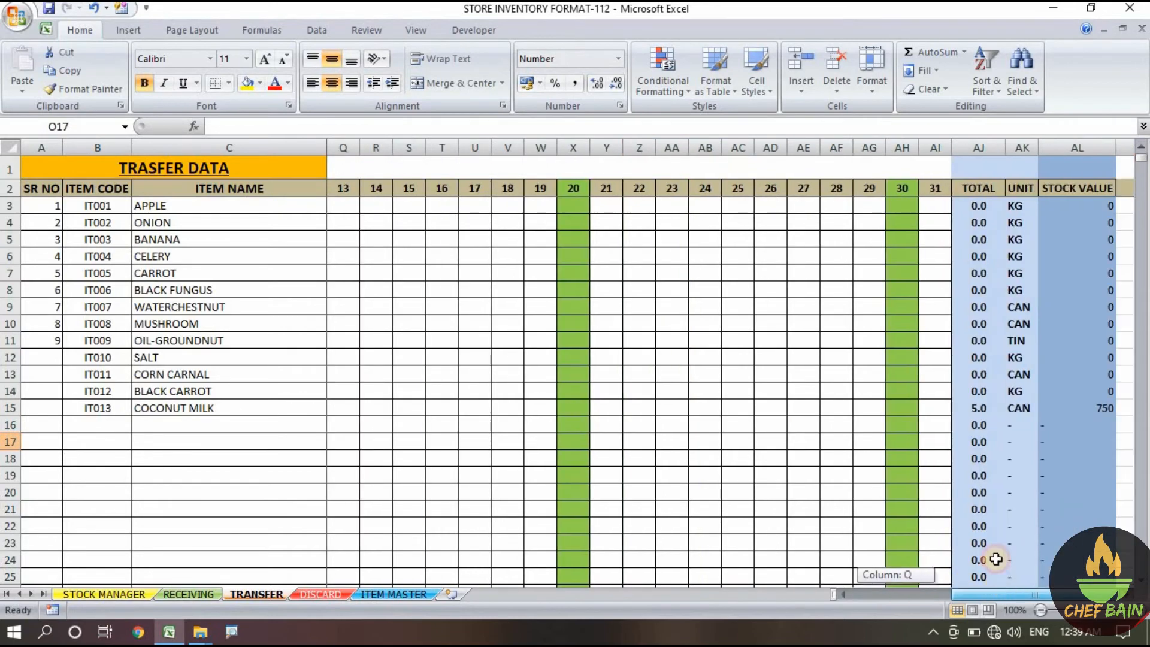
pyautogui.click(981, 411)
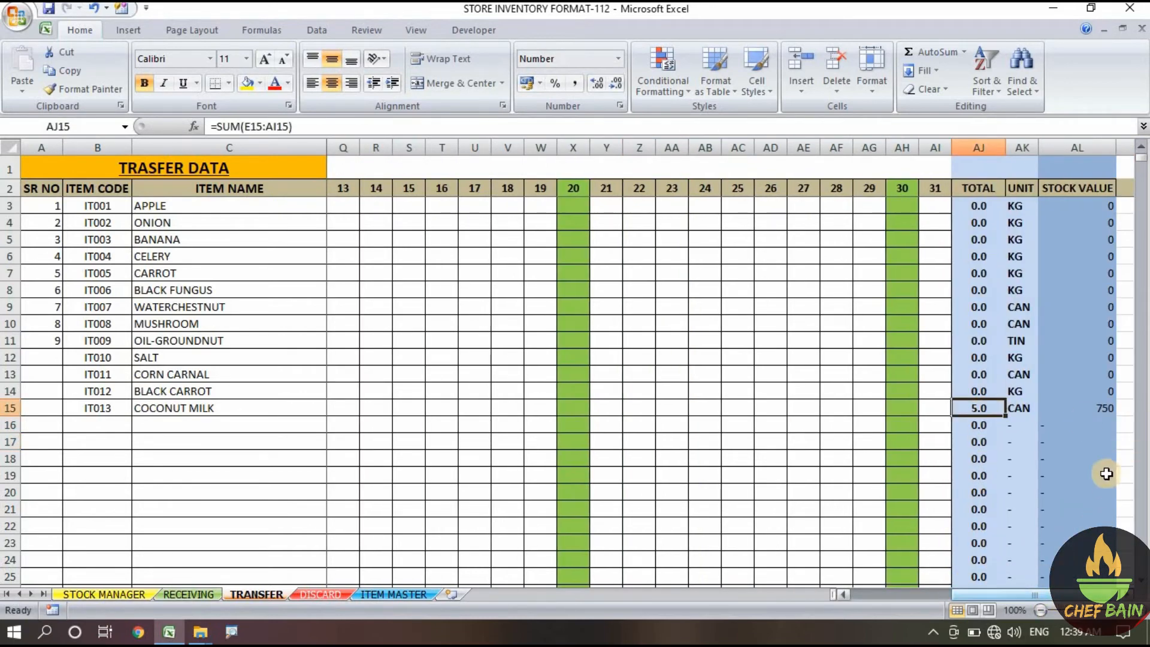
pyautogui.click(1100, 408)
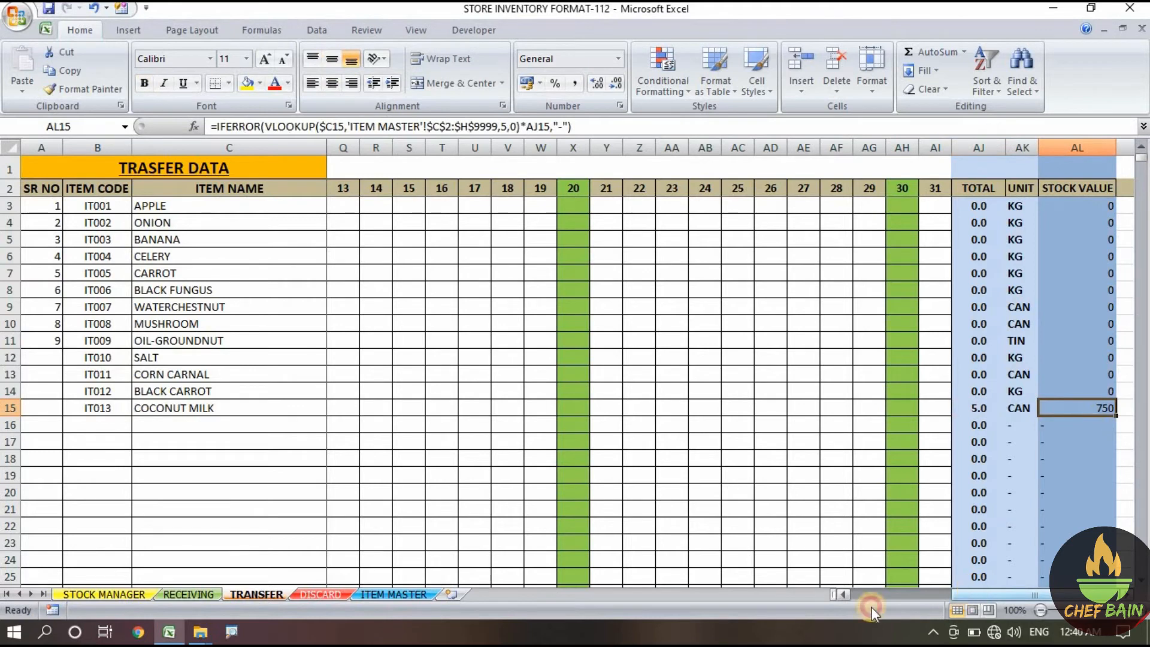
# Enter a discarded quantity of 0.5 for COCONUT MILK on day 3 of the DISCARD sheet.
pyautogui.click(313, 594)
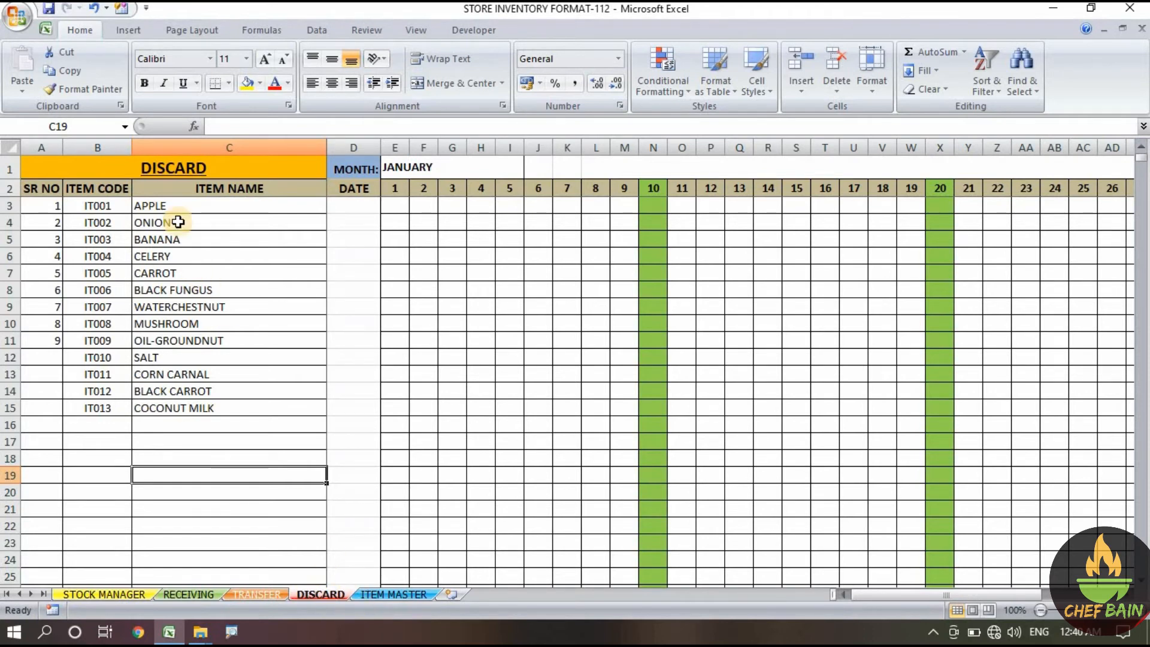
pyautogui.click(273, 599)
pyautogui.click(322, 598)
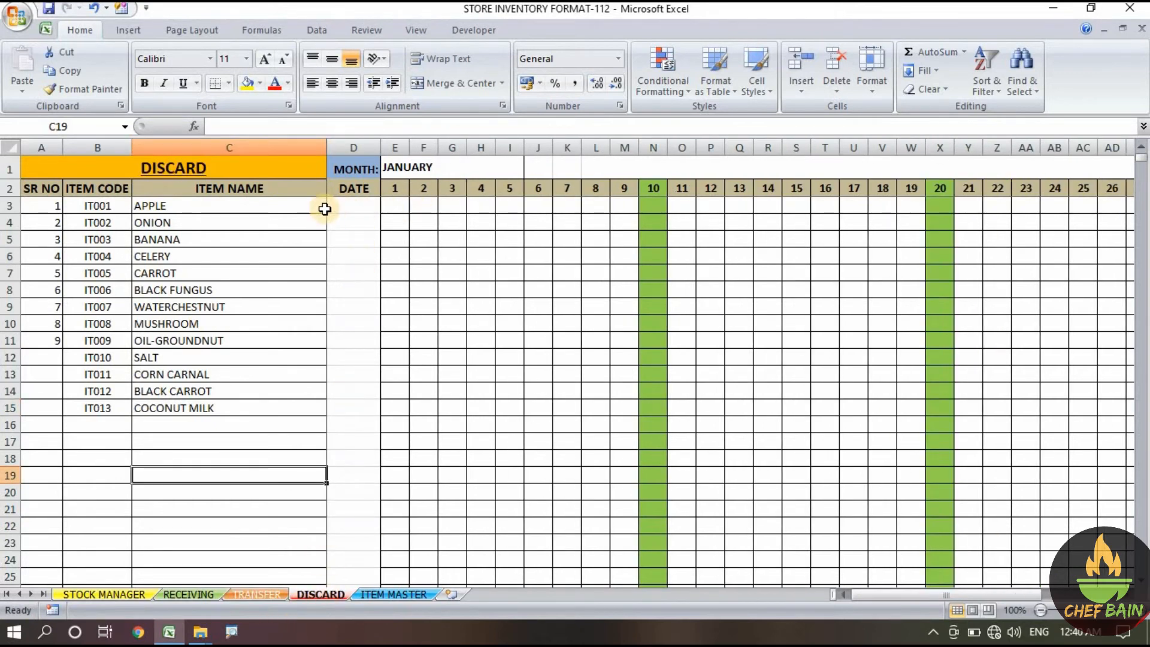
pyautogui.click(450, 411)
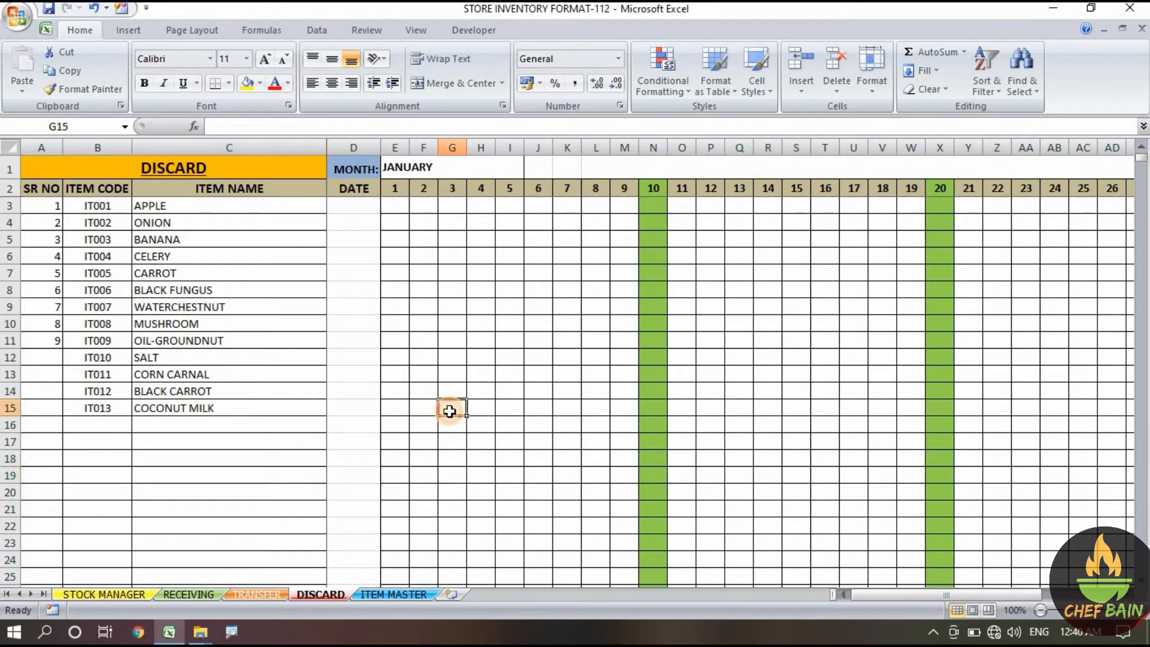
pyautogui.write('0.5')
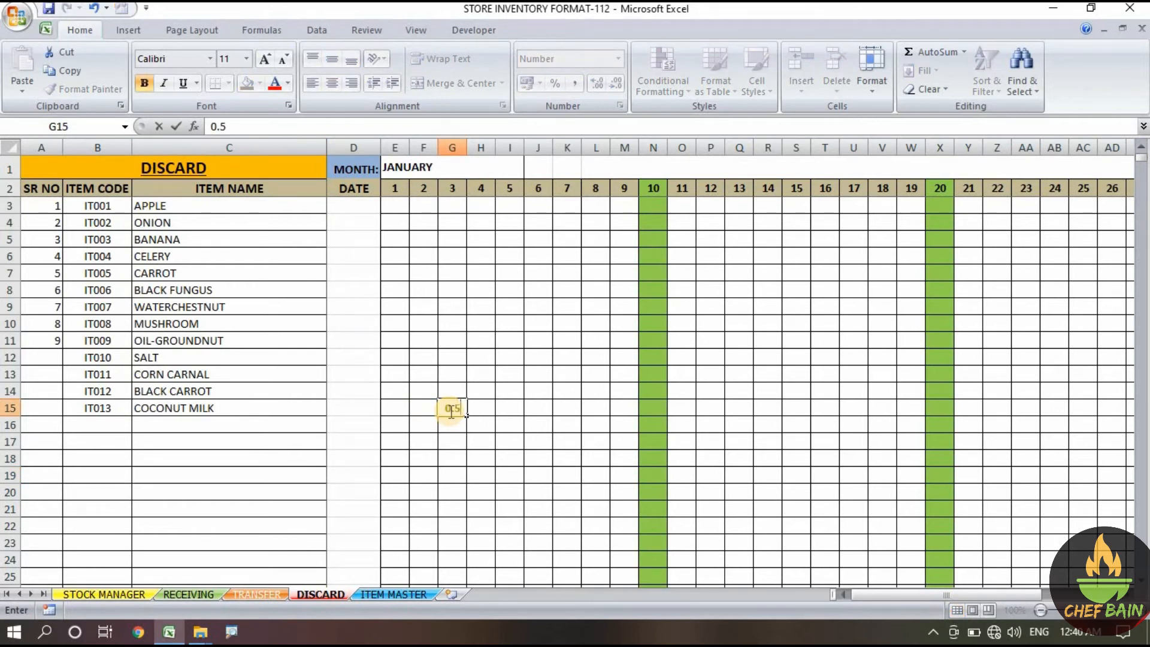
pyautogui.click(456, 456)
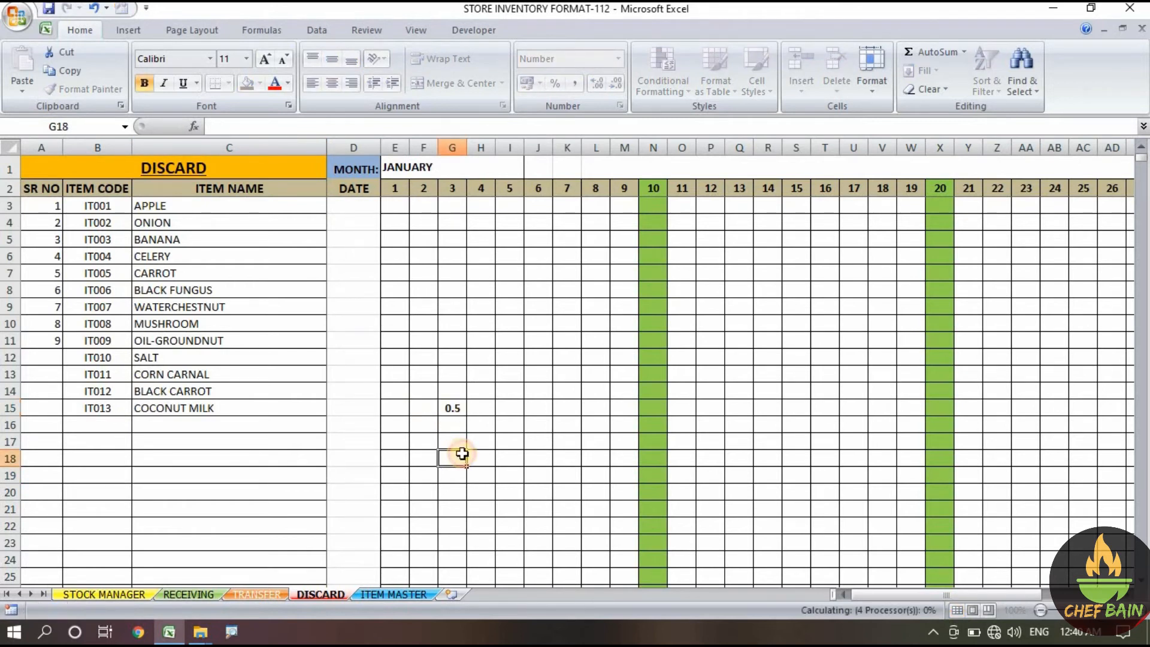
pyautogui.click(454, 408)
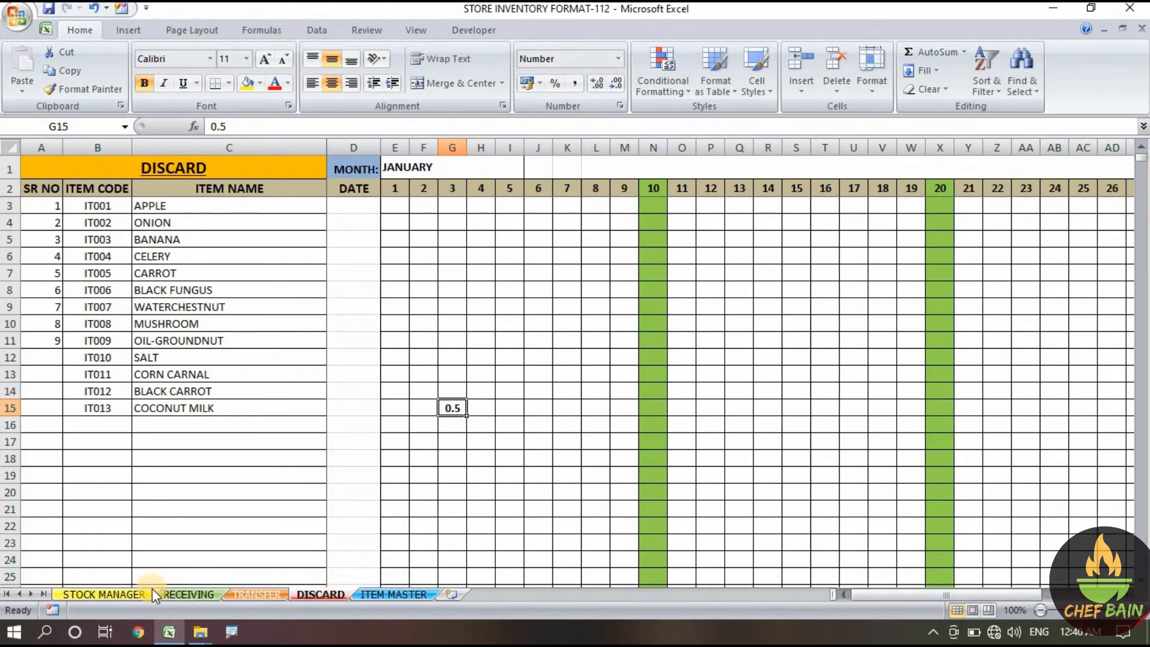
# Highlight the entire COCONUT MILK row on the STOCK MANAGER sheet with a yellow fill.
pyautogui.click(111, 595)
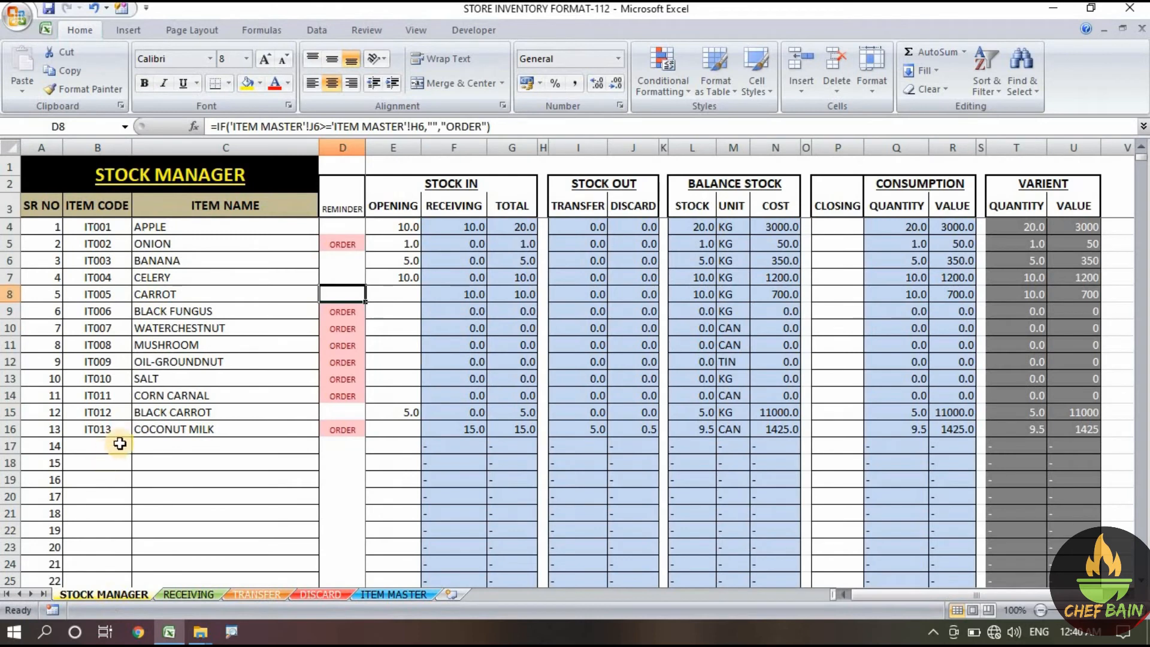
pyautogui.click(9, 429)
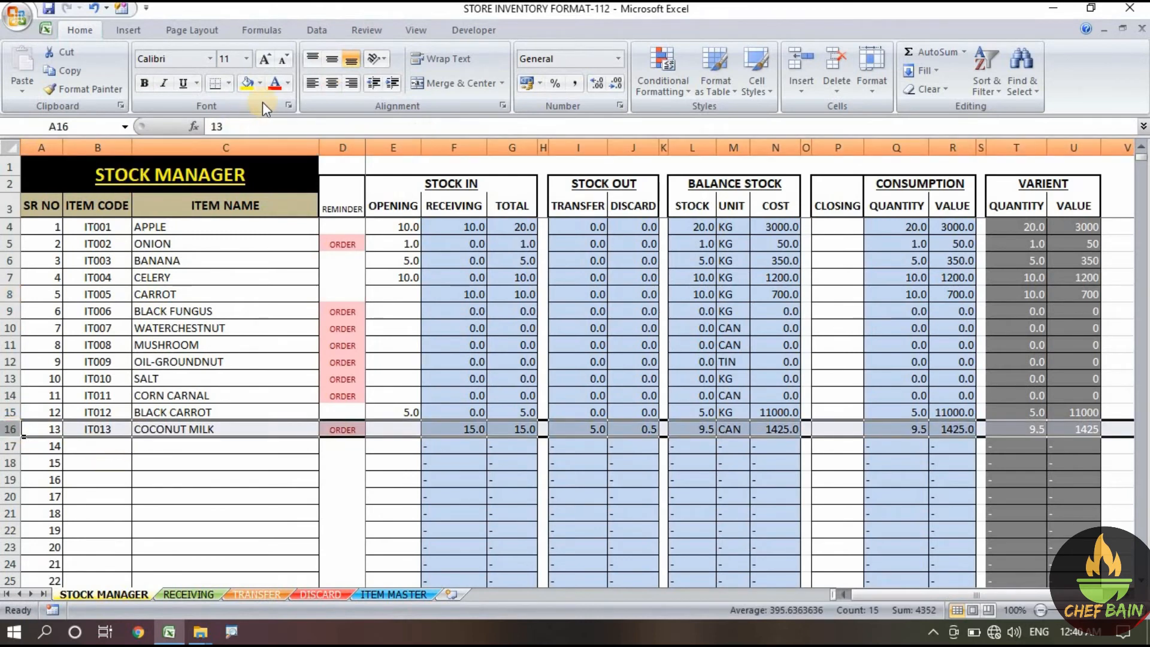
pyautogui.click(248, 85)
pyautogui.click(371, 477)
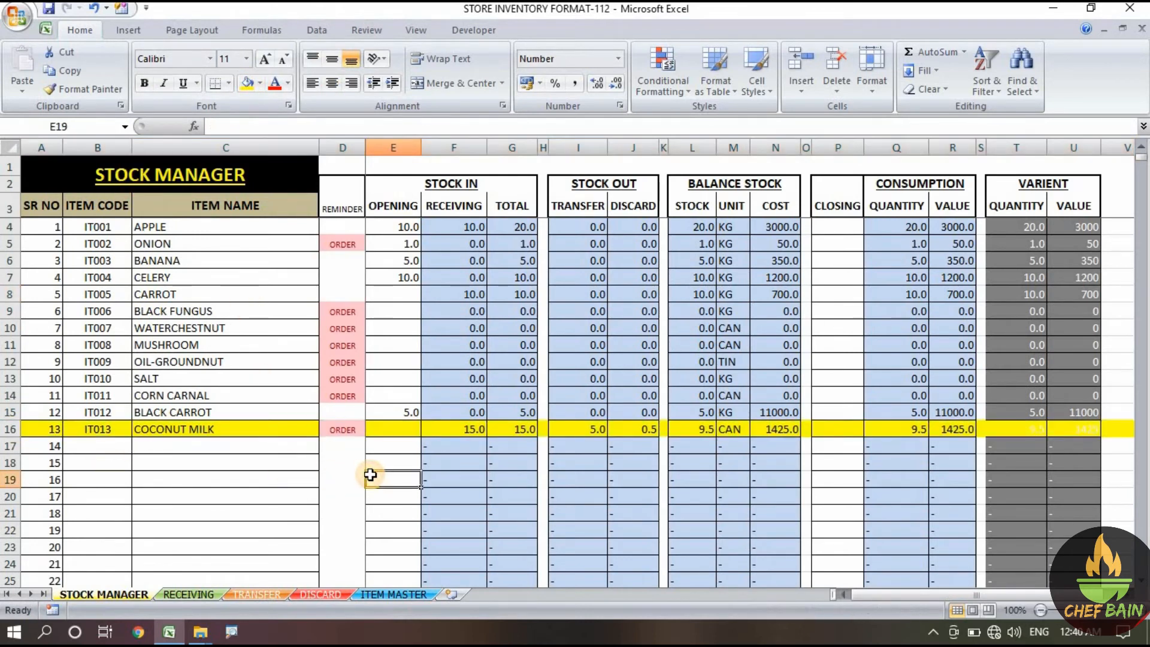
# Inspect the REMINDER, RECEIVING and TRANSFER formulas in the COCONUT MILK row of STOCK MANAGER.
pyautogui.click(351, 428)
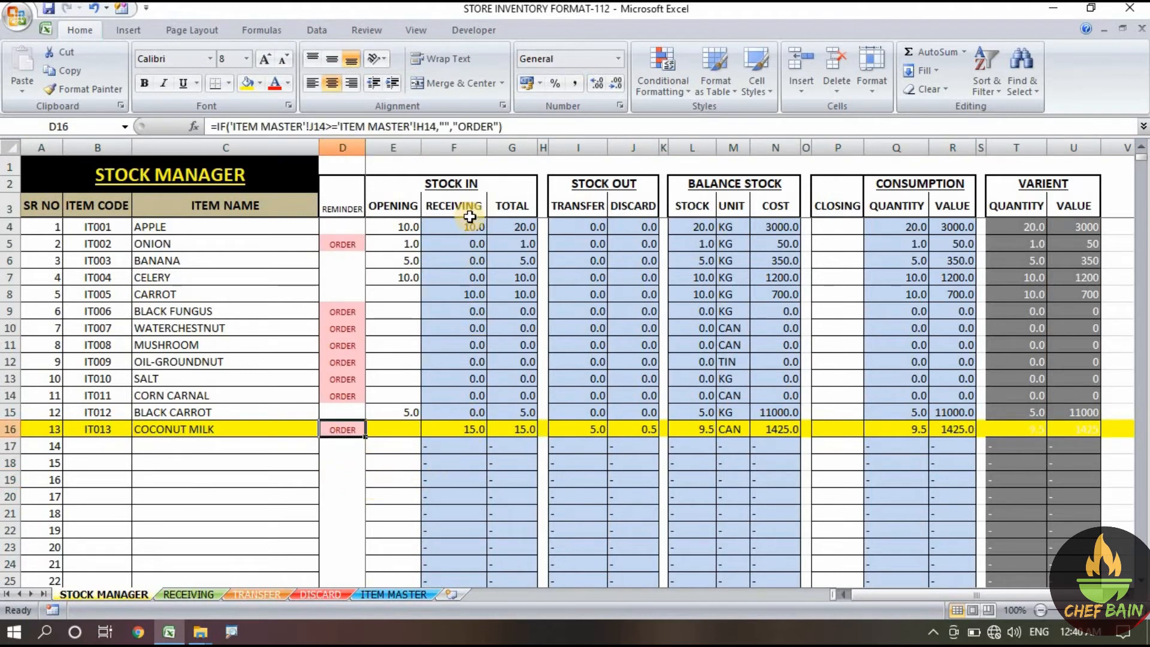
pyautogui.click(469, 430)
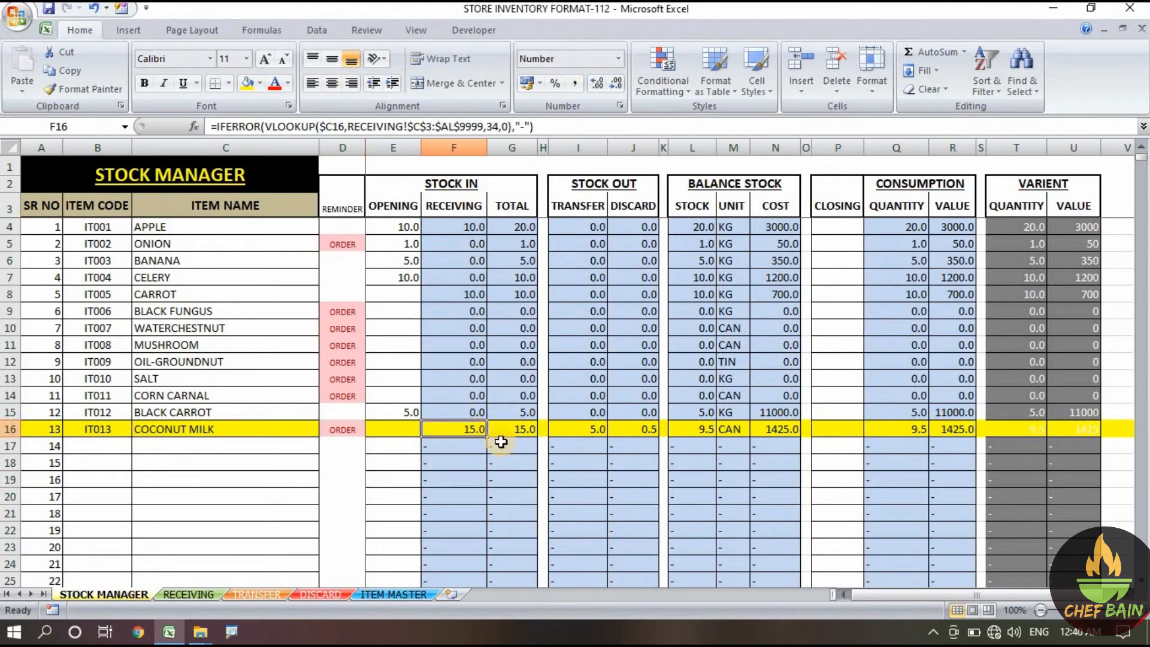
pyautogui.click(593, 428)
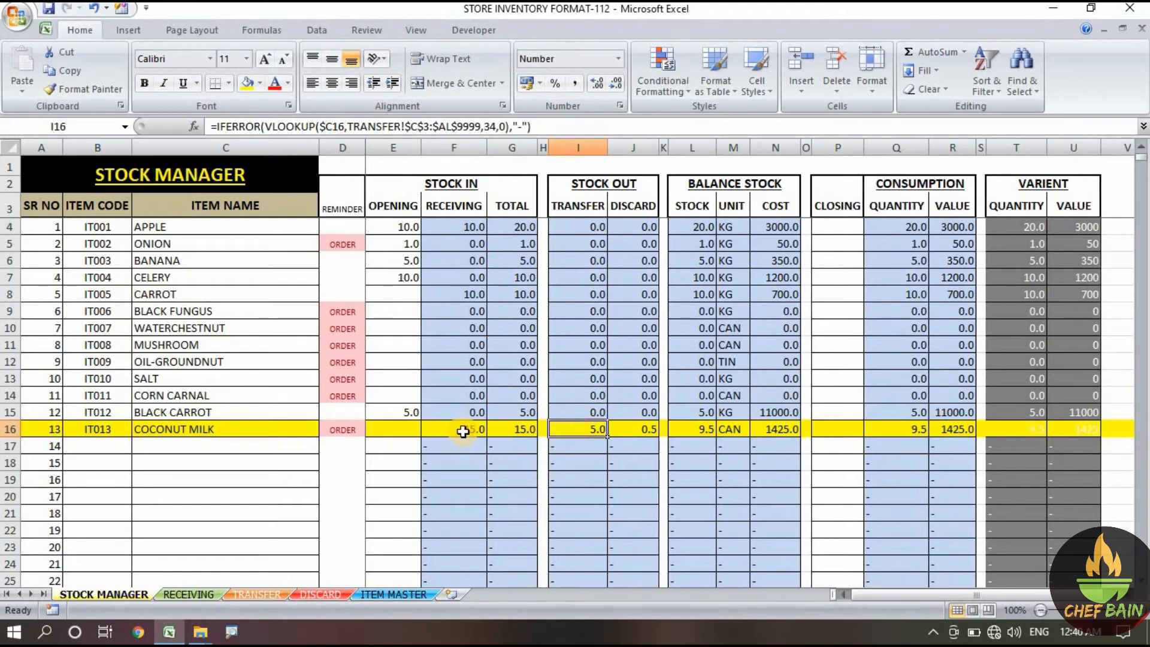
# Compare COCONUT MILK's stock reminder level in the ITEM MASTER sheet with its REMINDER cell on STOCK MANAGER.
pyautogui.click(393, 595)
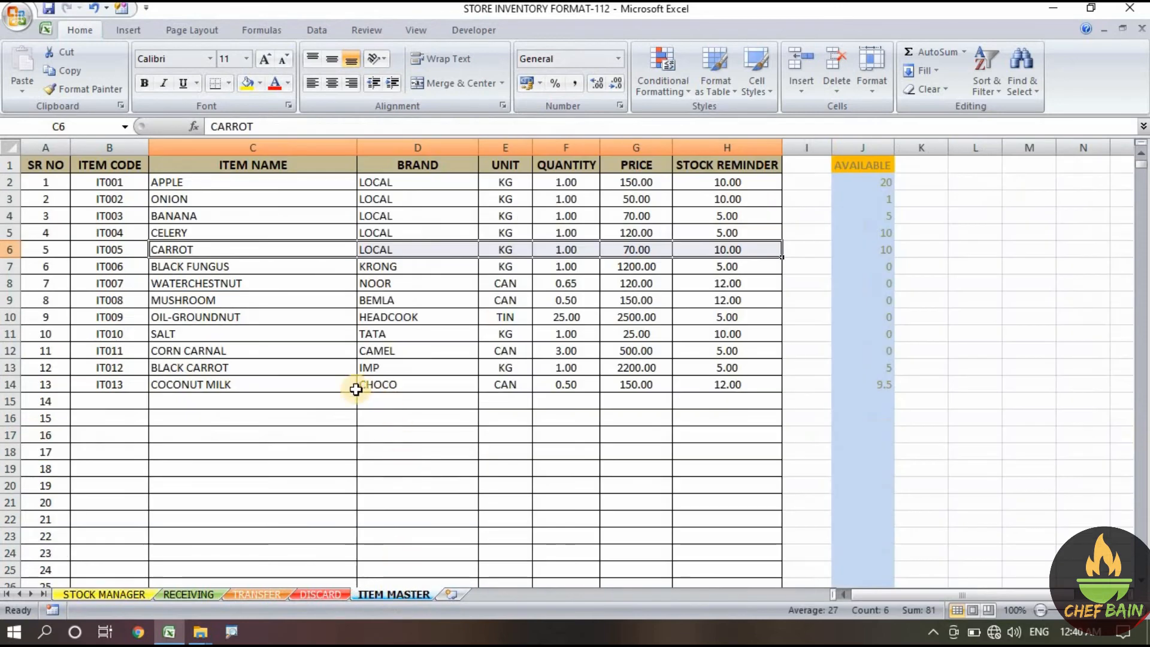
pyautogui.click(726, 388)
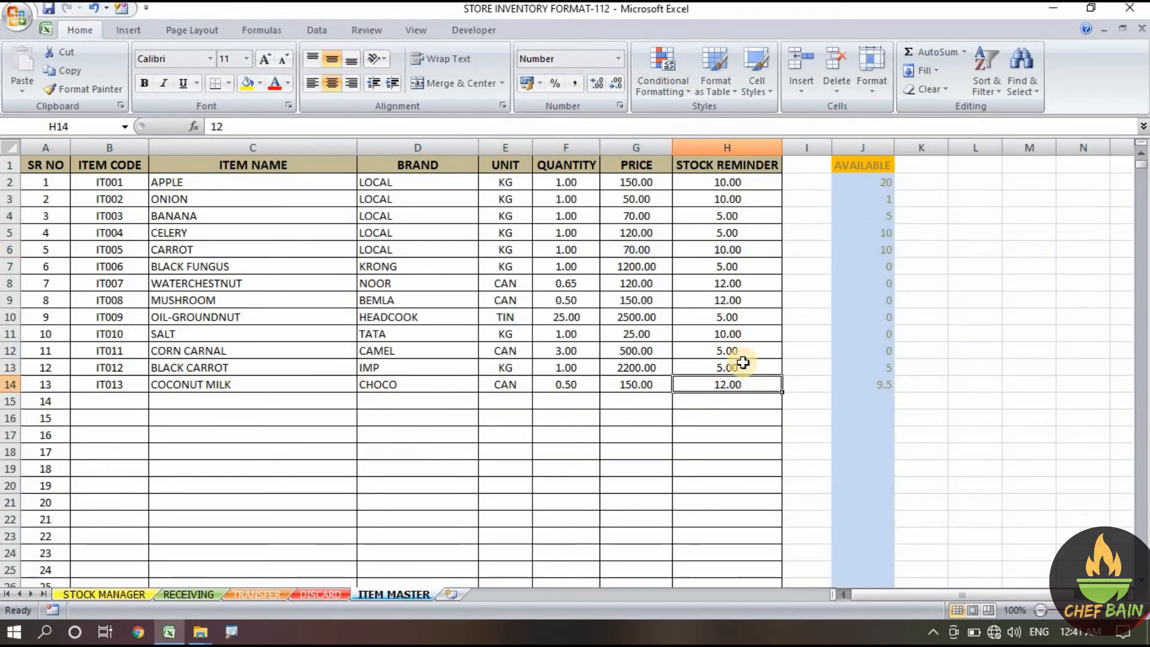
pyautogui.click(106, 594)
pyautogui.click(356, 429)
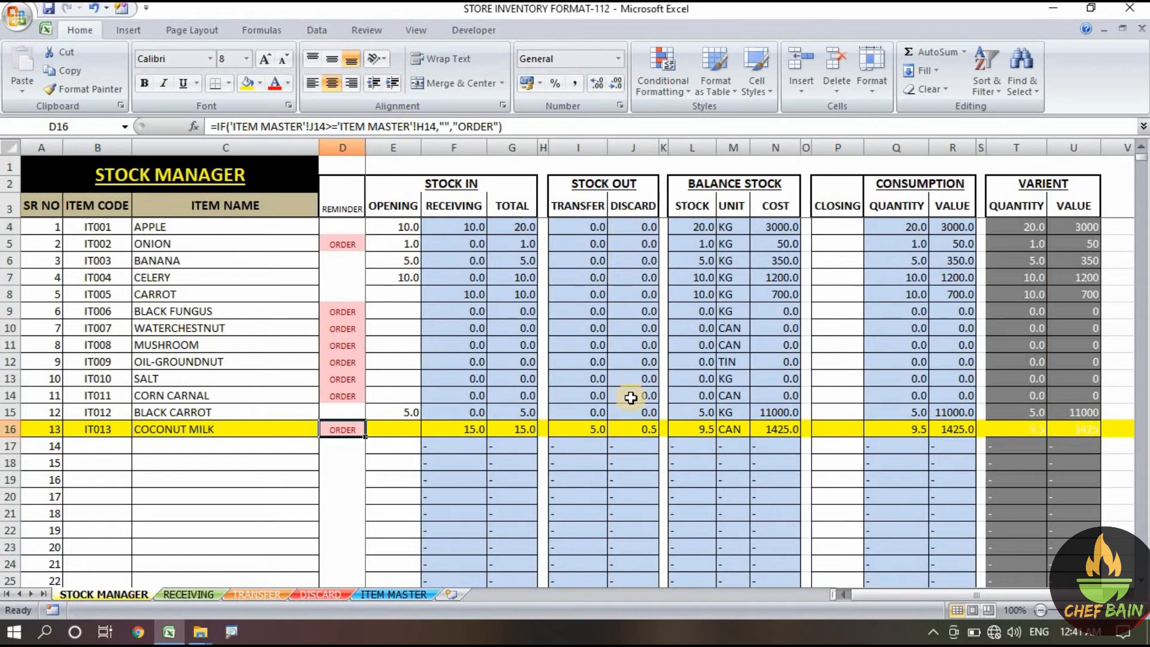
# Inspect COCONUT MILK's DISCARD formula and its balance STOCK, UNIT and COST formulas on STOCK MANAGER.
pyautogui.click(639, 431)
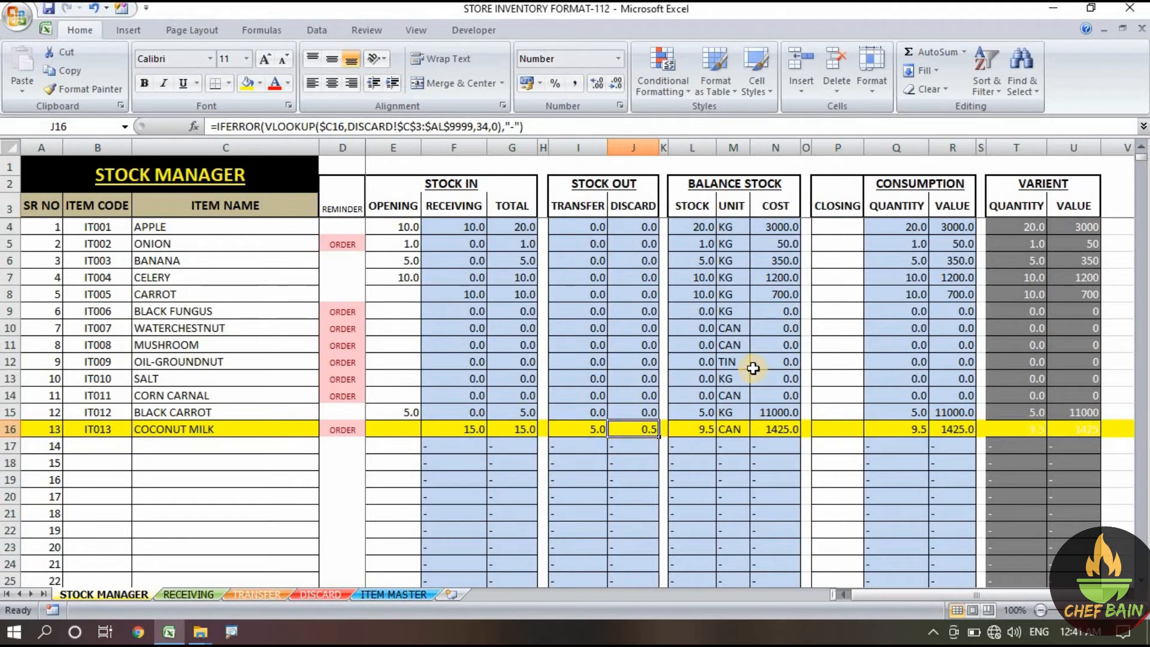
pyautogui.click(695, 431)
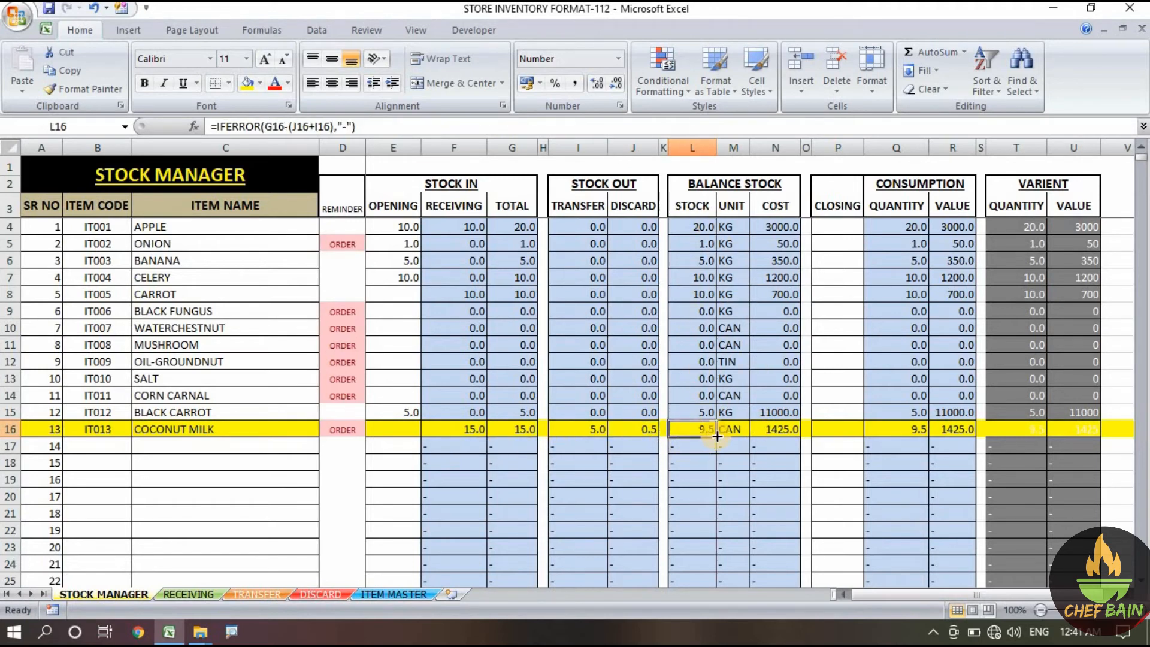
pyautogui.click(734, 428)
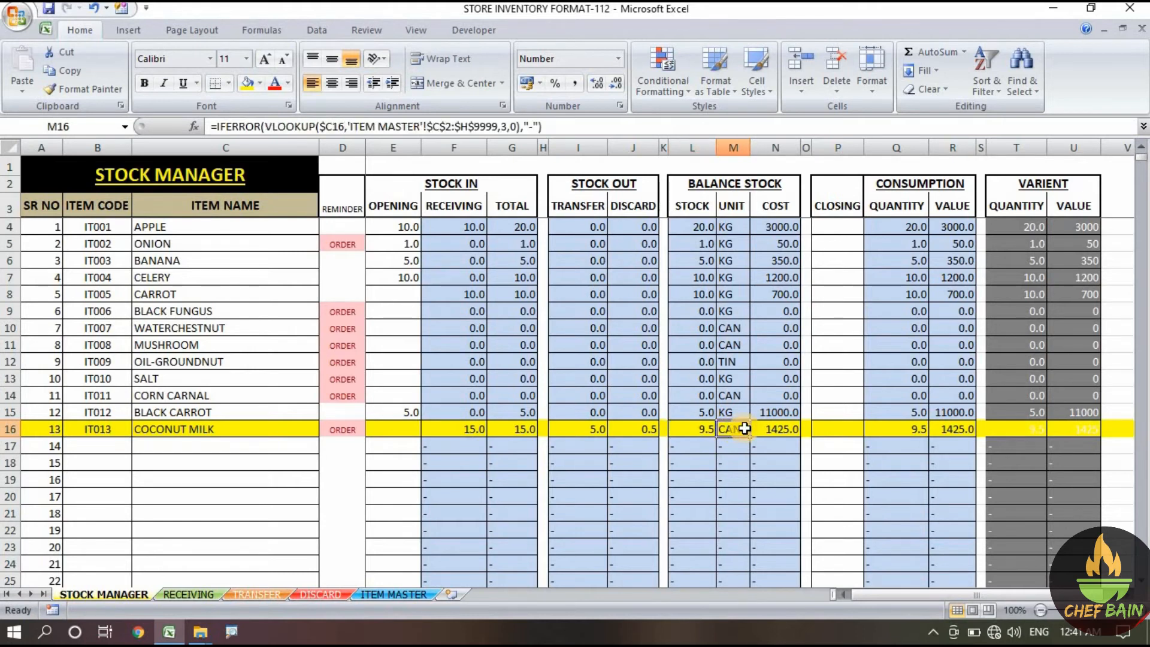
pyautogui.click(791, 429)
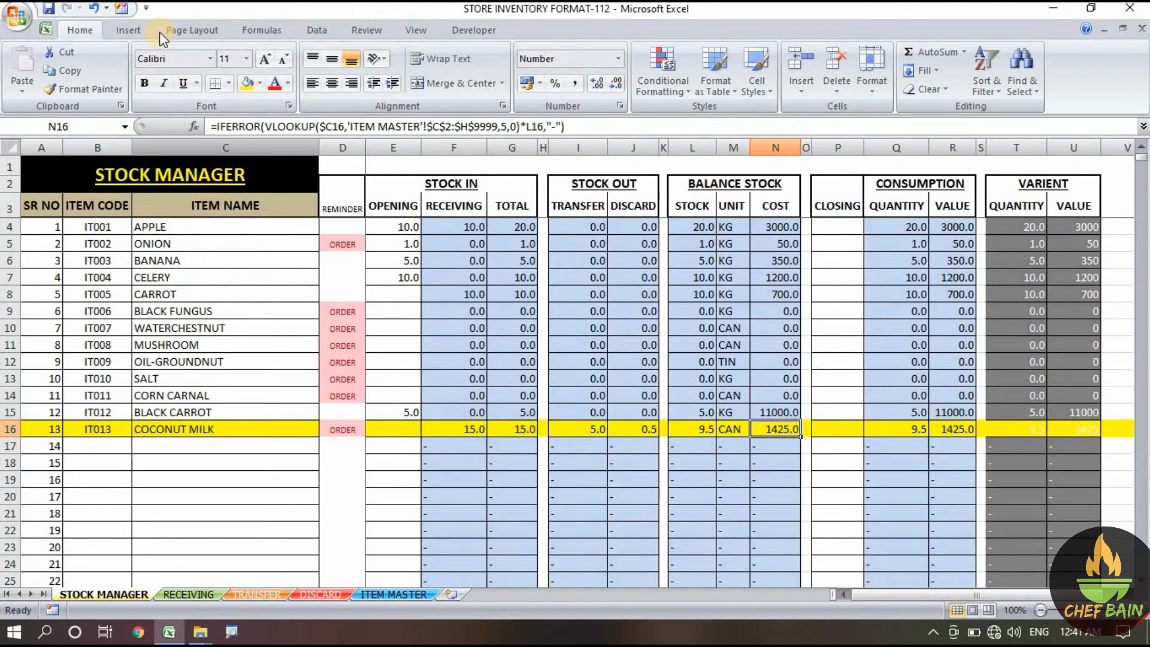
# Undo the yellow fill on the COCONUT MILK row of STOCK MANAGER.
pyautogui.click(93, 8)
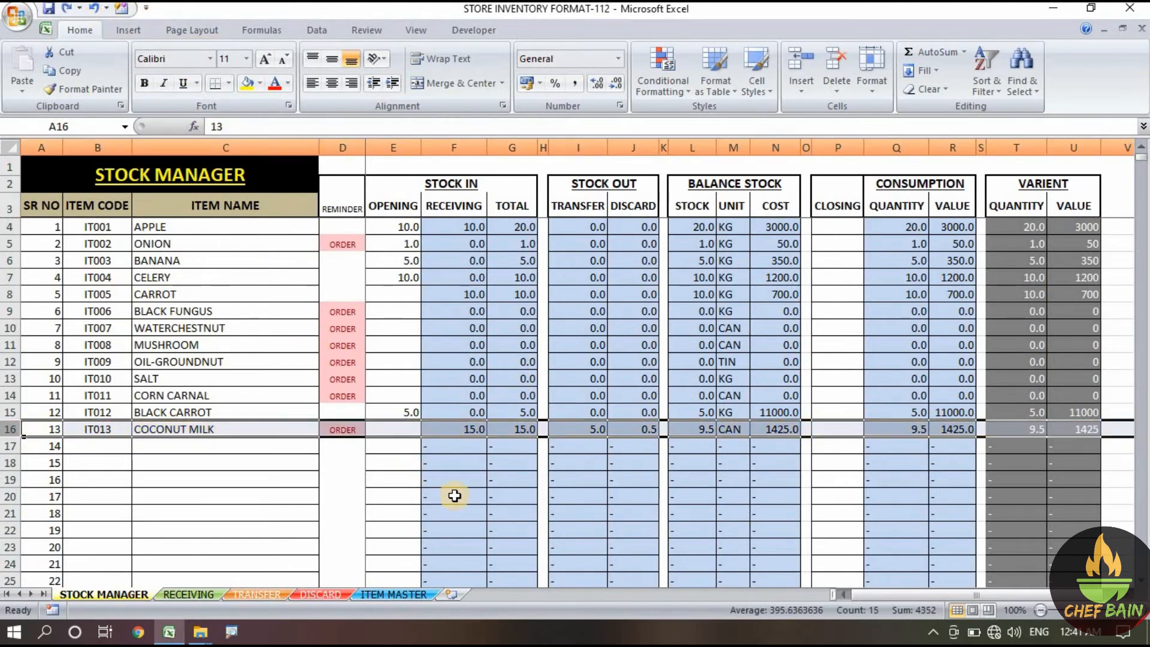
pyautogui.click(451, 496)
pyautogui.click(394, 341)
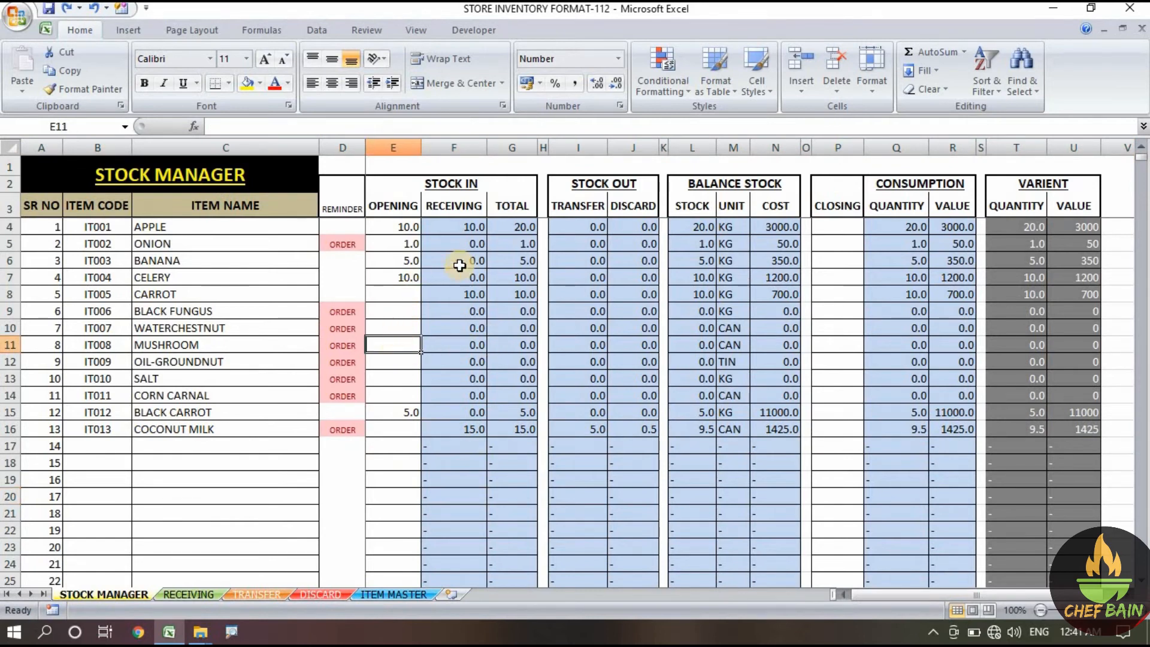
# Review the CLOSING column alongside the ITEM NAME list on the STOCK MANAGER sheet.
pyautogui.moveTo(839, 227); pyautogui.dragTo(845, 496)
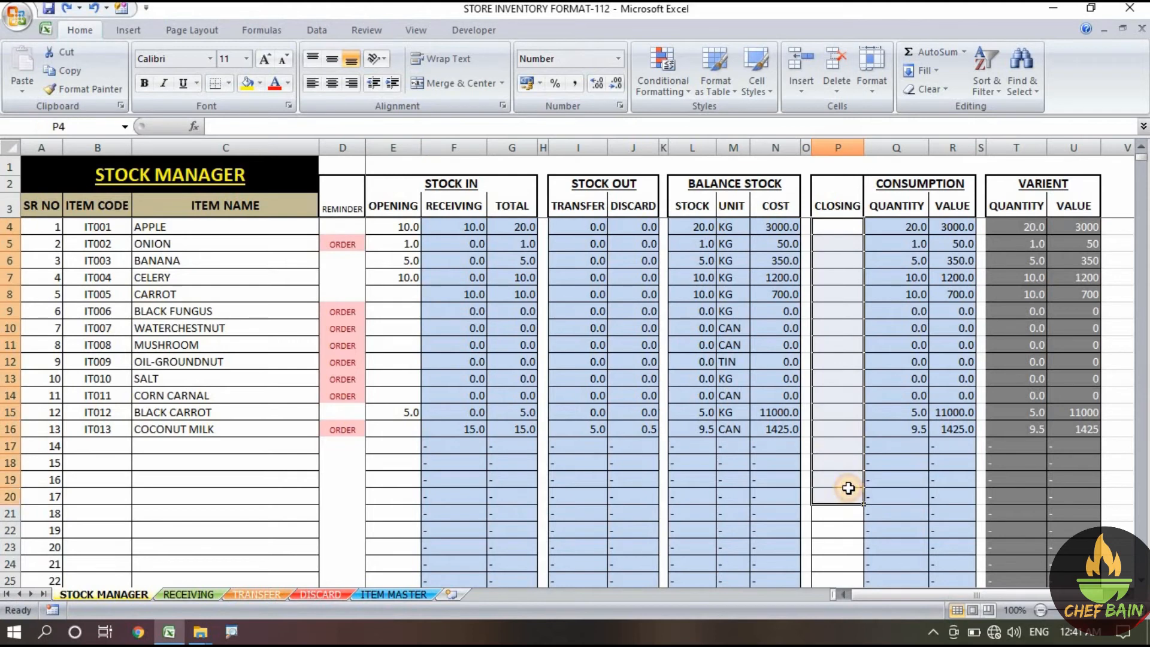
pyautogui.click(843, 322)
pyautogui.click(842, 292)
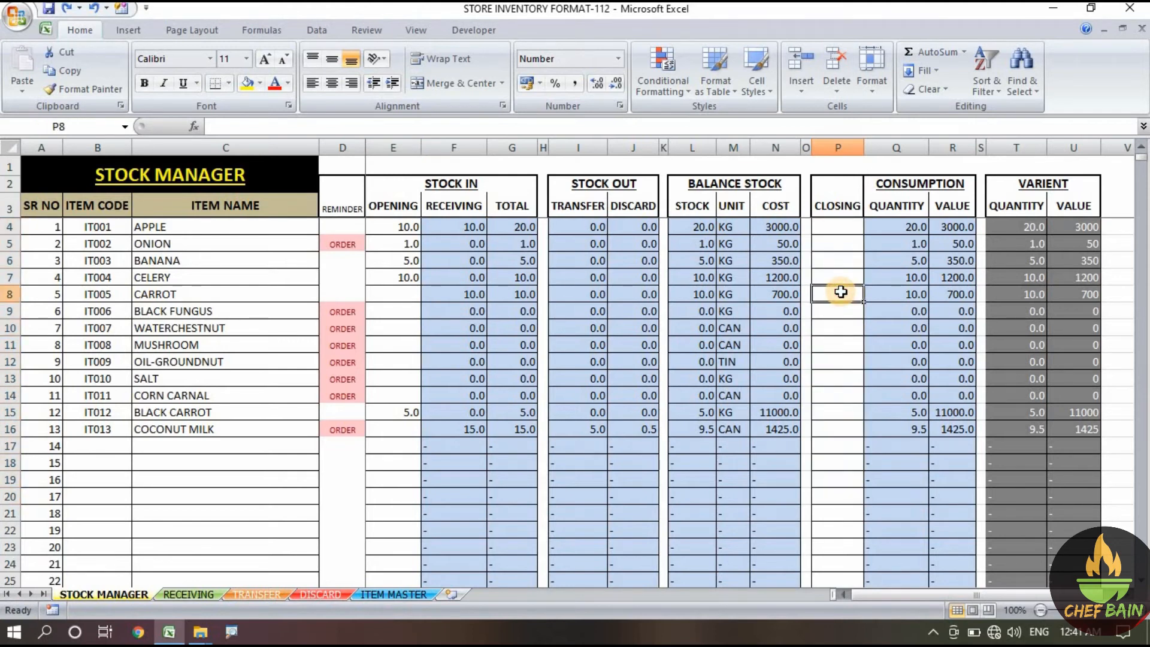
pyautogui.click(839, 226)
pyautogui.moveTo(845, 296); pyautogui.dragTo(849, 446)
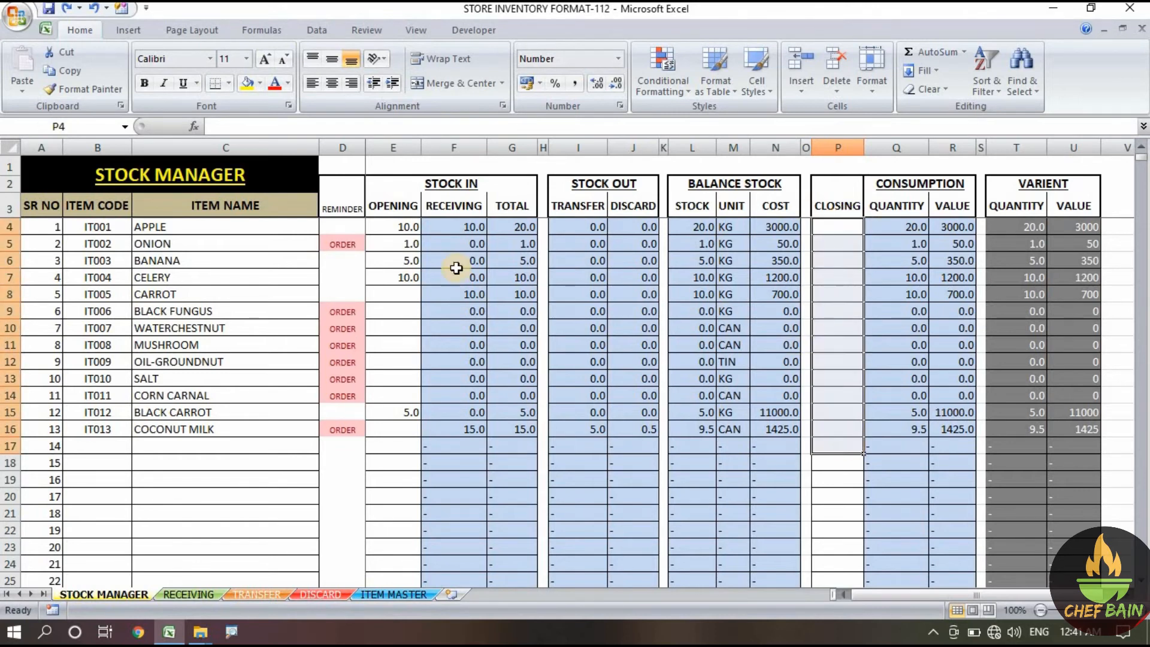
pyautogui.moveTo(142, 234); pyautogui.dragTo(202, 450)
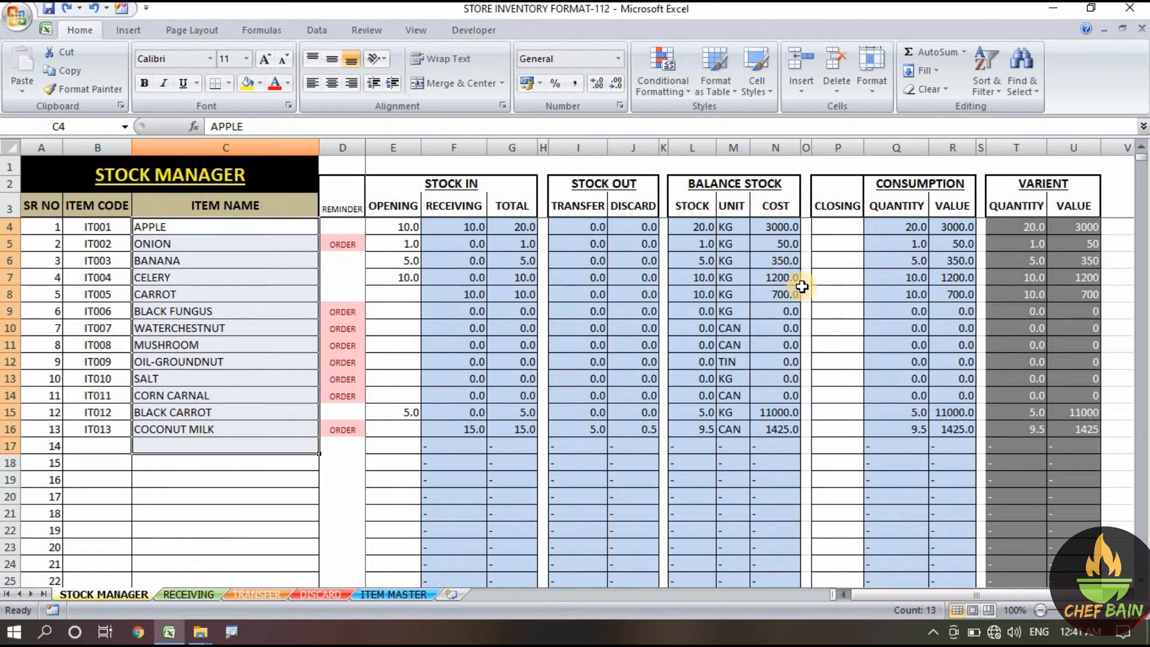
# Enter a CLOSING quantity of 2 for COCONUT MILK on the STOCK MANAGER sheet.
pyautogui.click(226, 432)
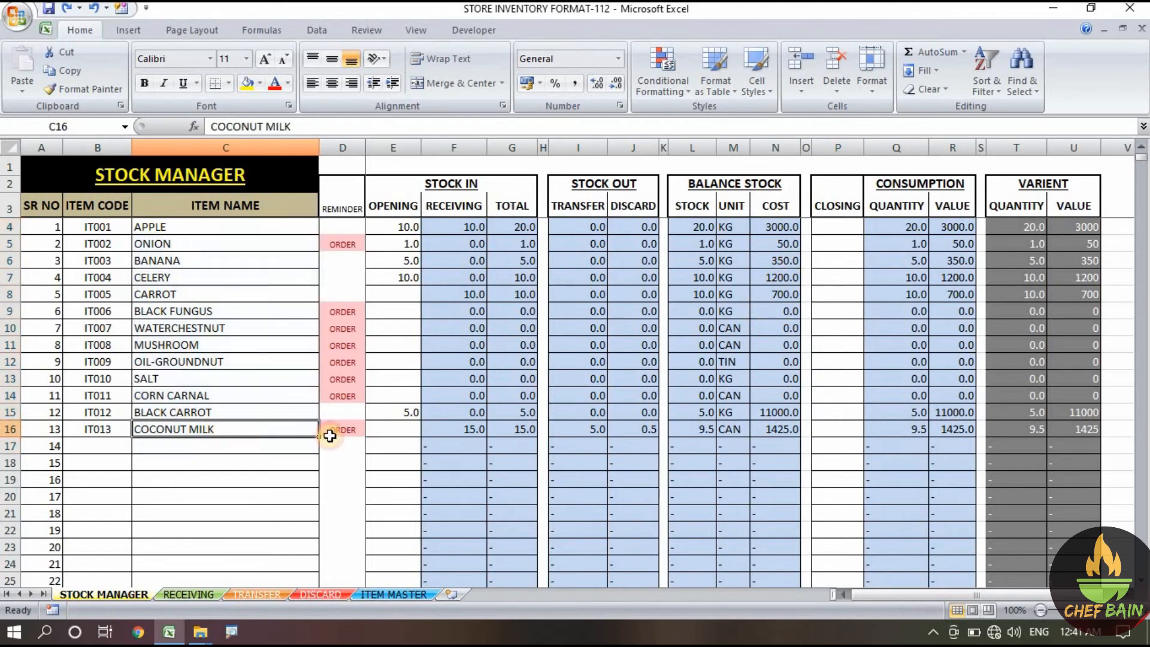
pyautogui.click(842, 432)
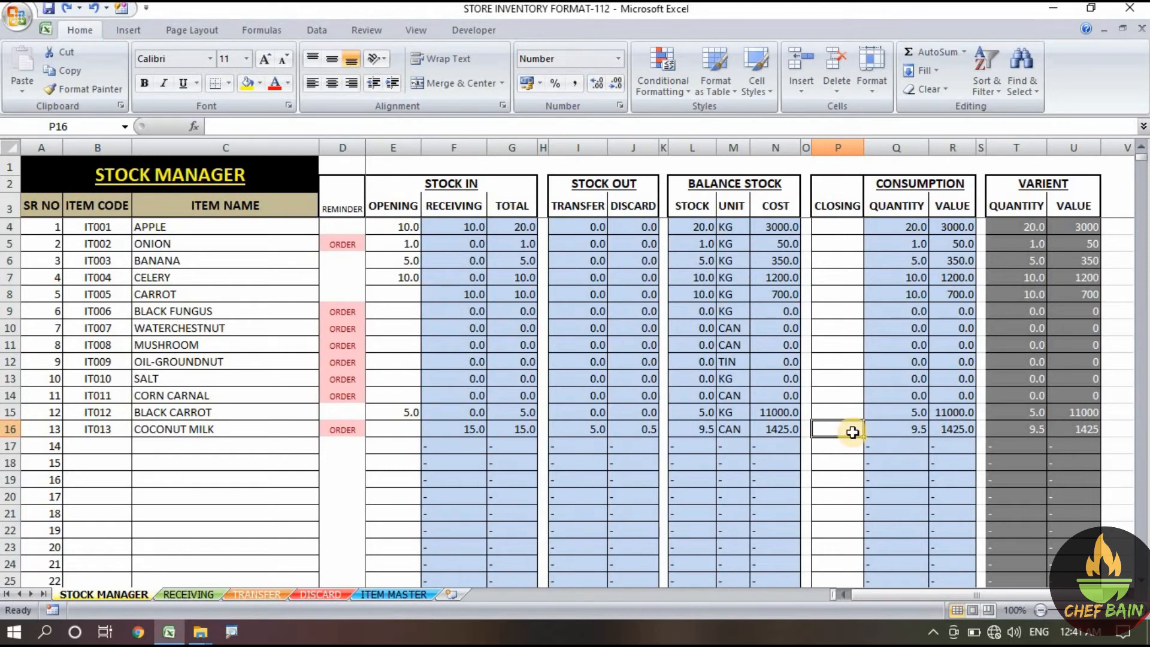
pyautogui.write('2')
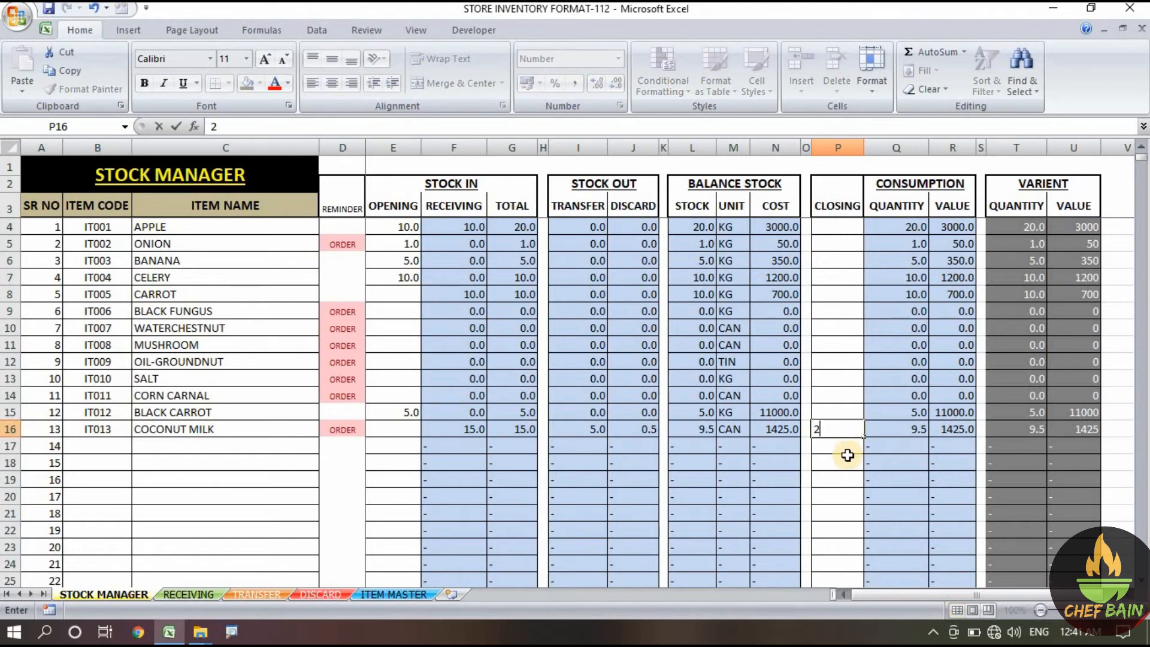
pyautogui.press('Return')
pyautogui.press('Return')
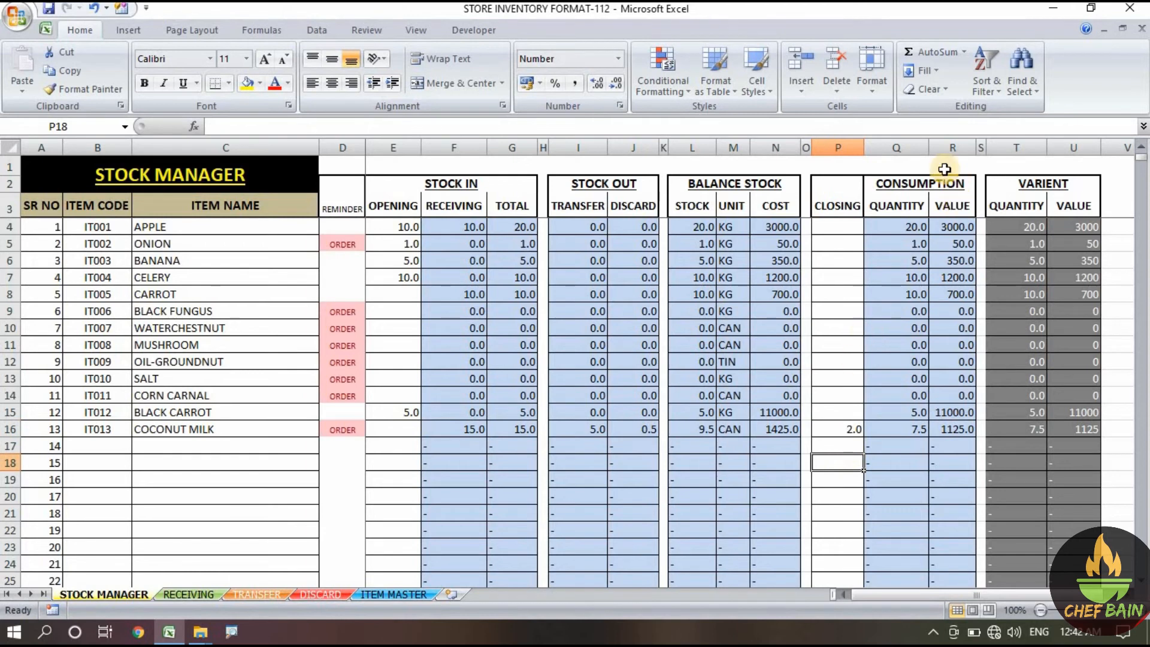
# Inspect COCONUT MILK's balance STOCK, CLOSING, CONSUMPTION and VARIENT quantity cells, and glance at the RECEIVING sheet.
pyautogui.click(899, 432)
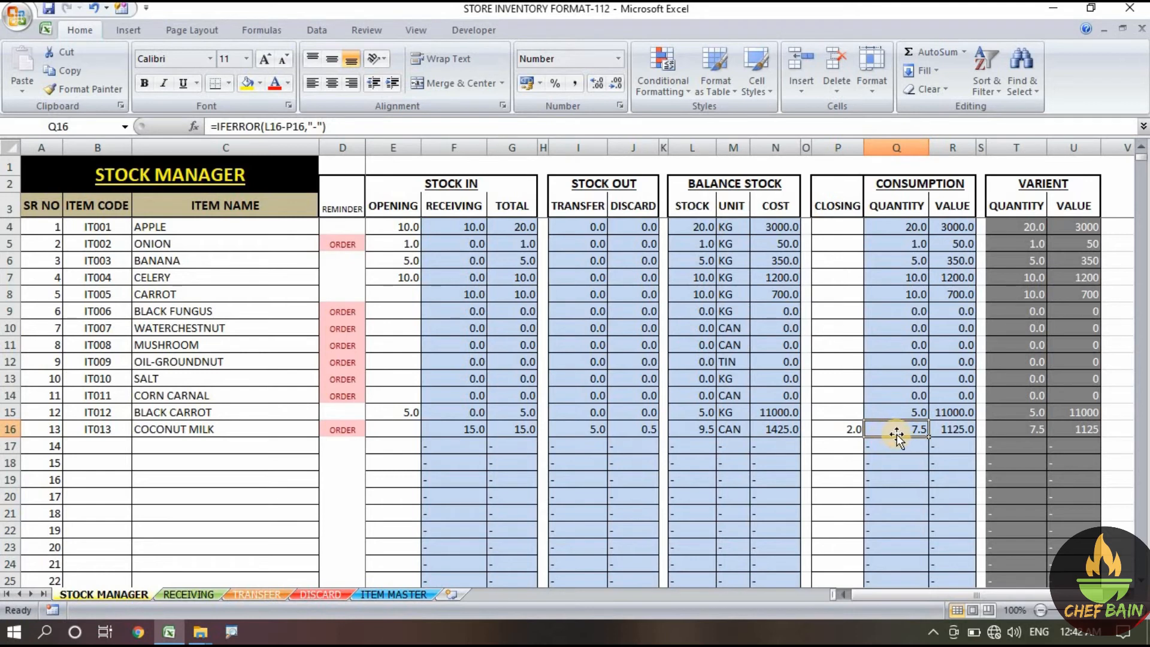
pyautogui.click(834, 431)
pyautogui.press('Down')
pyautogui.press('Down')
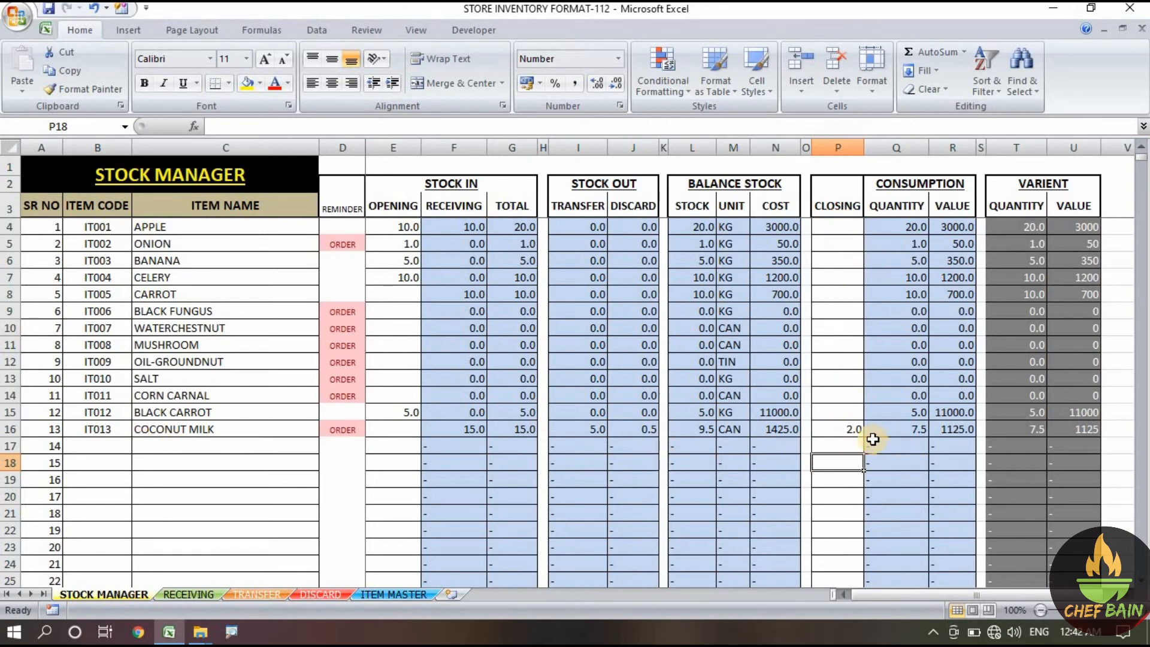
pyautogui.click(842, 428)
pyautogui.click(689, 429)
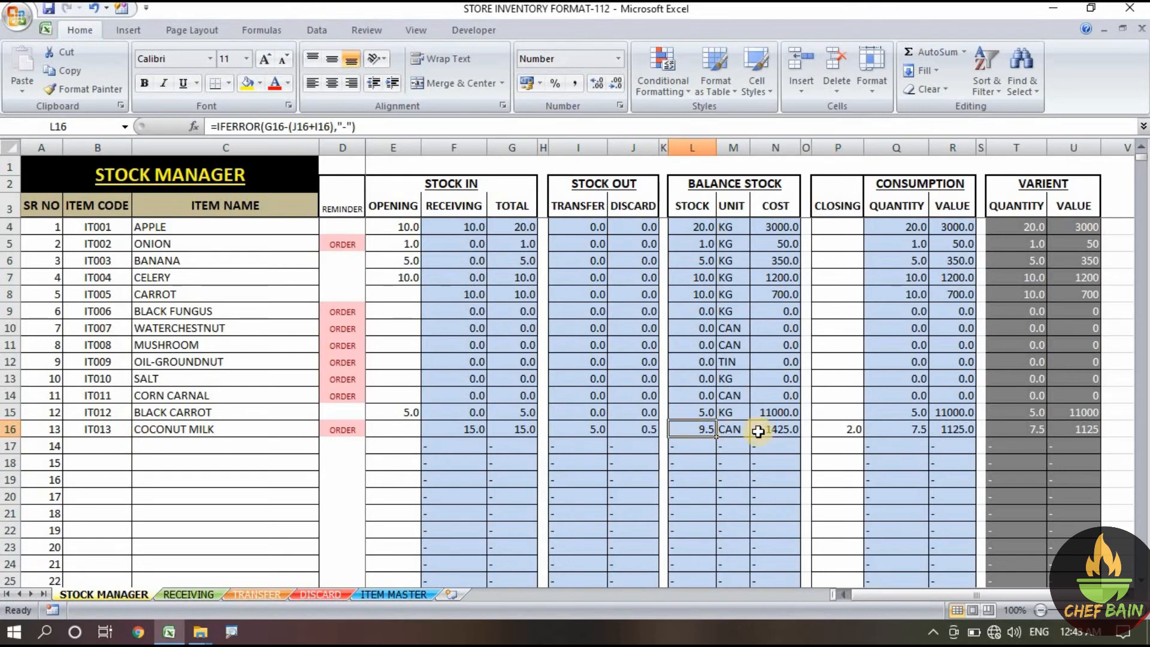
pyautogui.click(841, 430)
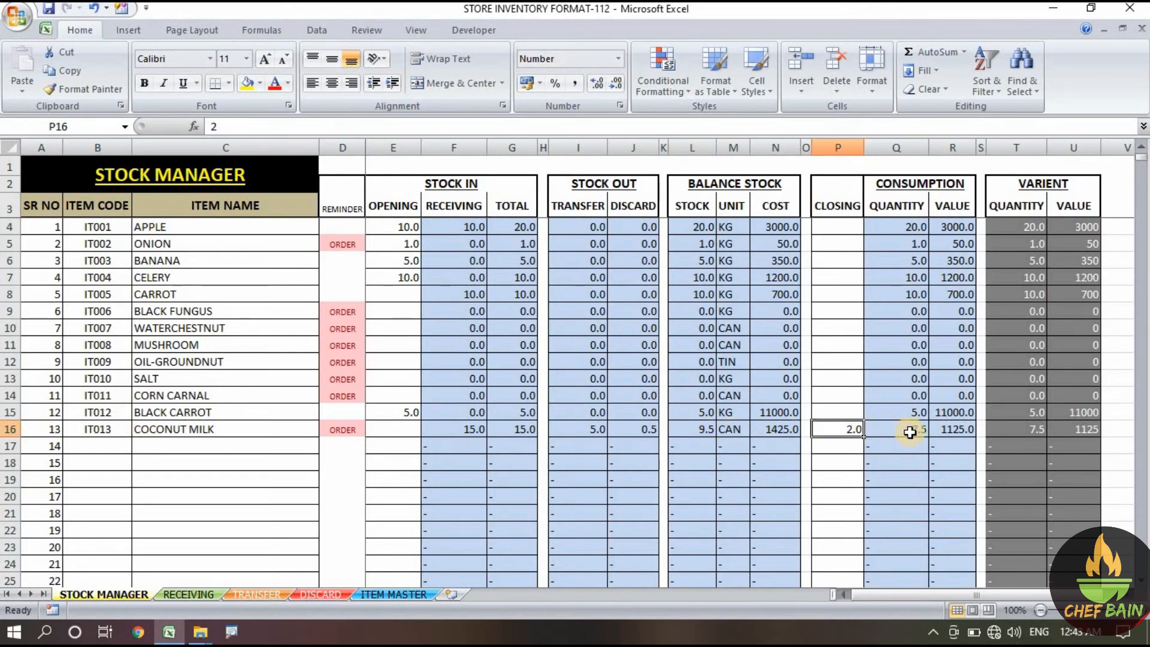
pyautogui.click(1030, 429)
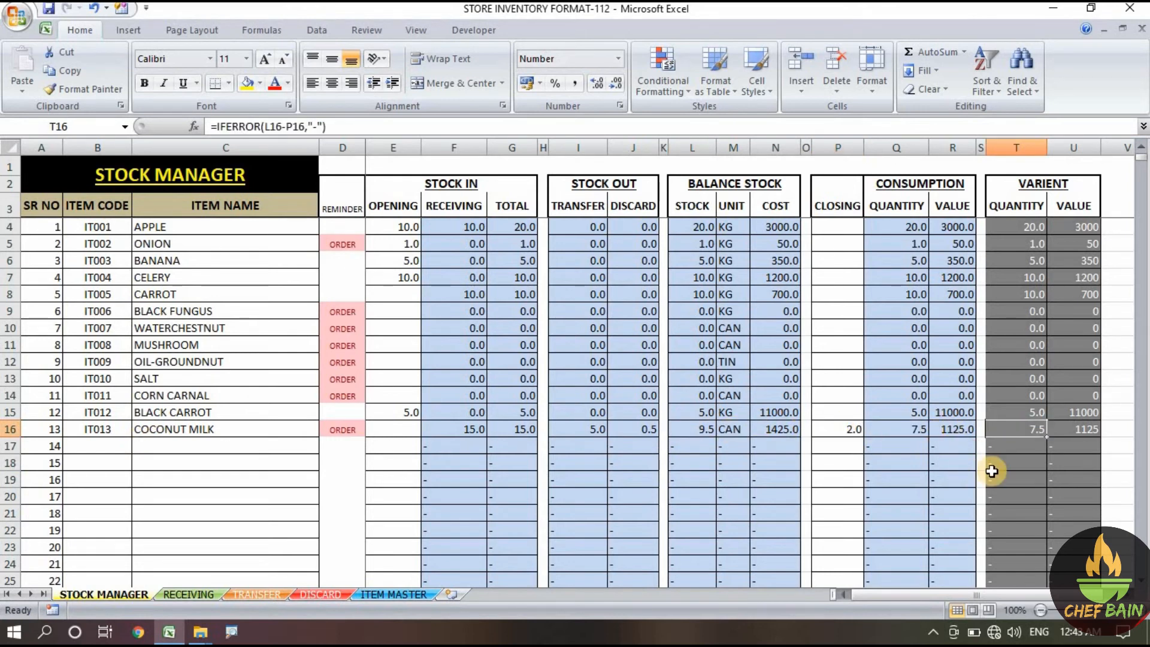
pyautogui.click(1017, 429)
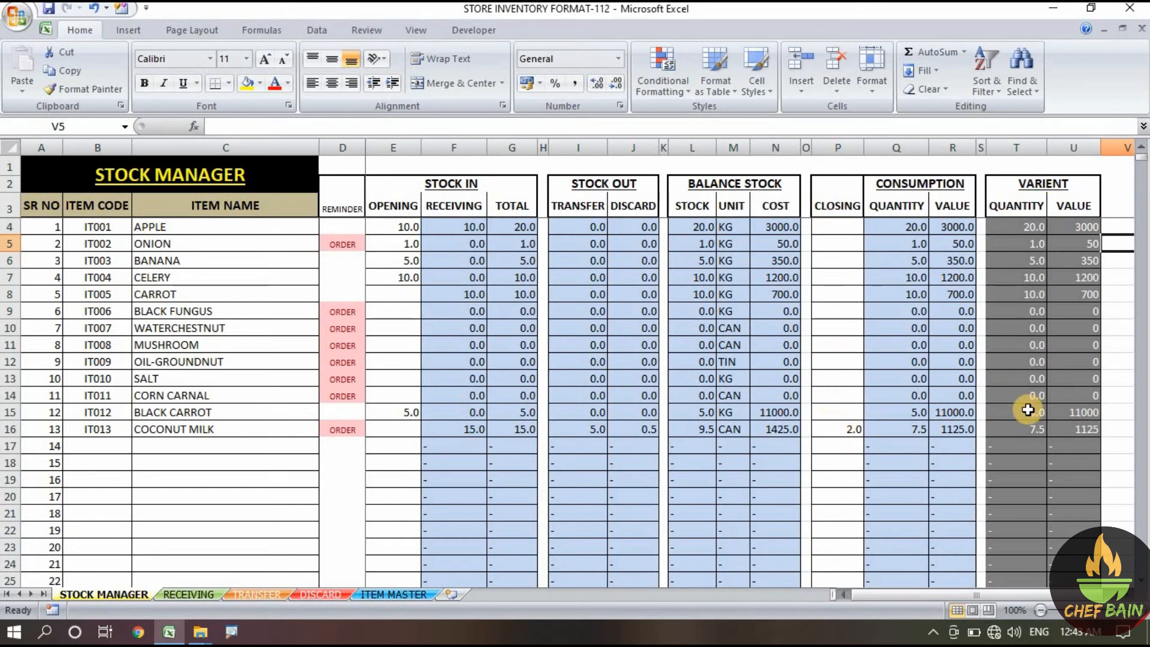
pyautogui.click(1032, 429)
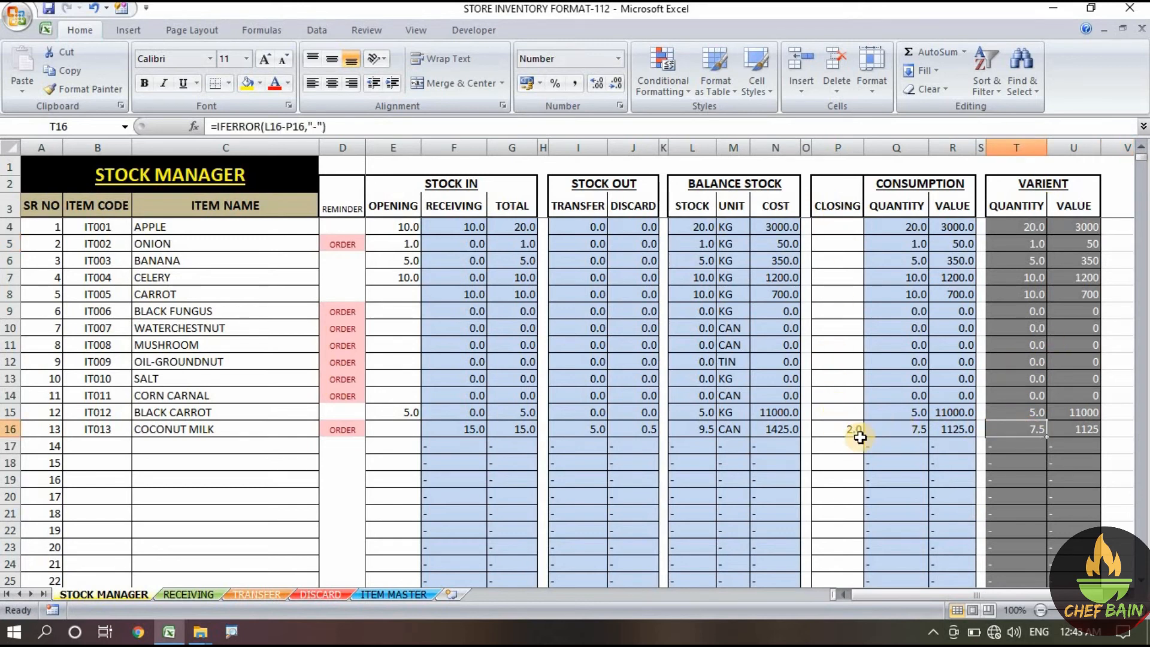
pyautogui.click(837, 445)
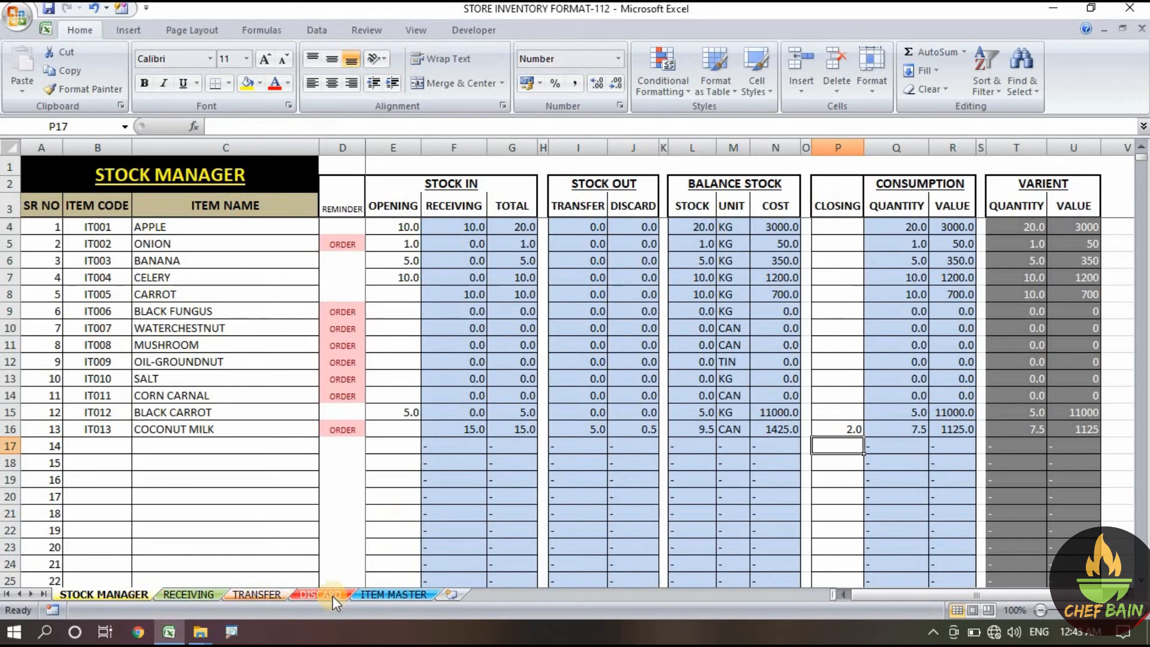
pyautogui.click(188, 592)
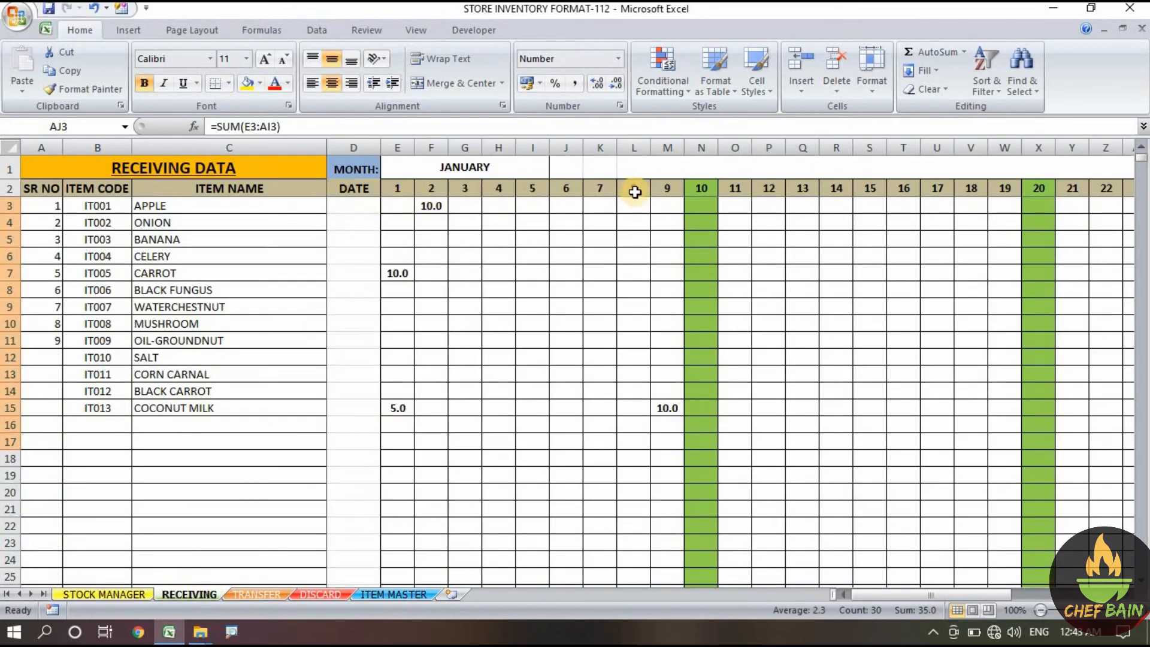
pyautogui.click(109, 595)
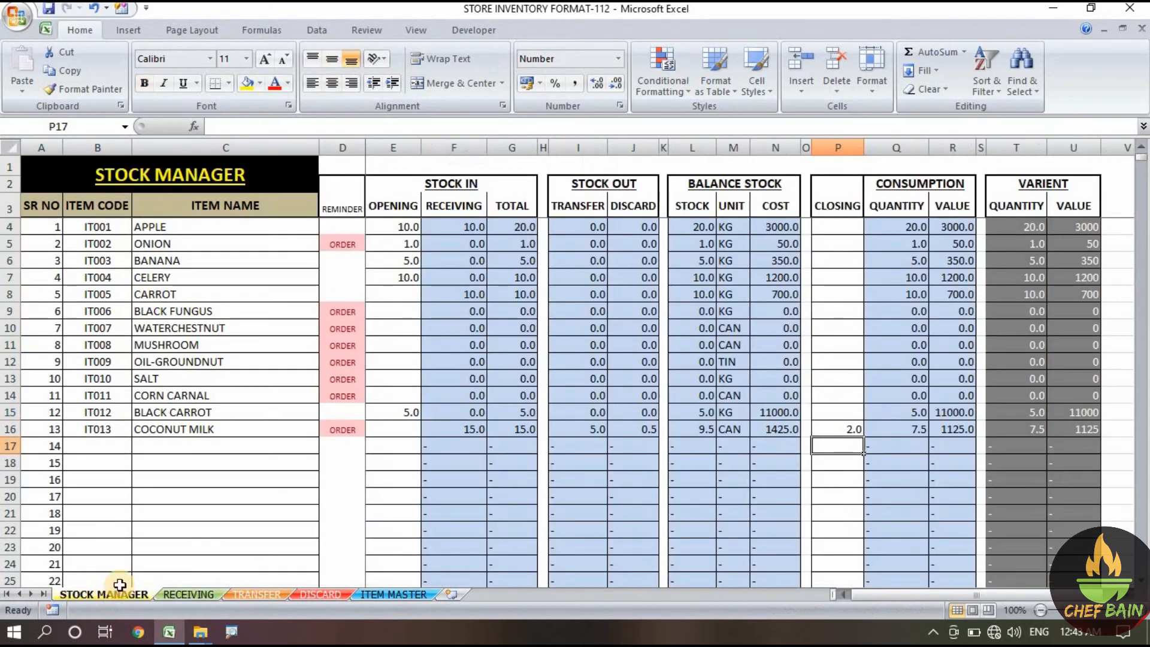
# Enter a CLOSING quantity of 5 for each of APPLE, ONION, BANANA and CELERY.
pyautogui.click(844, 227)
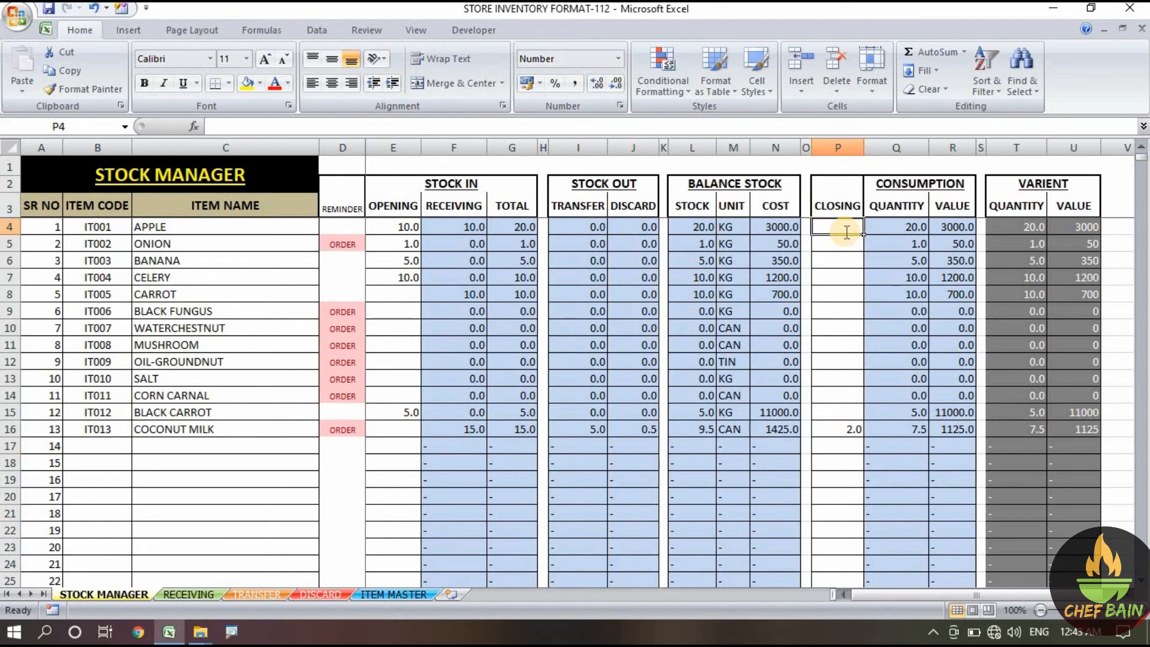
pyautogui.write('5')
pyautogui.click(840, 327)
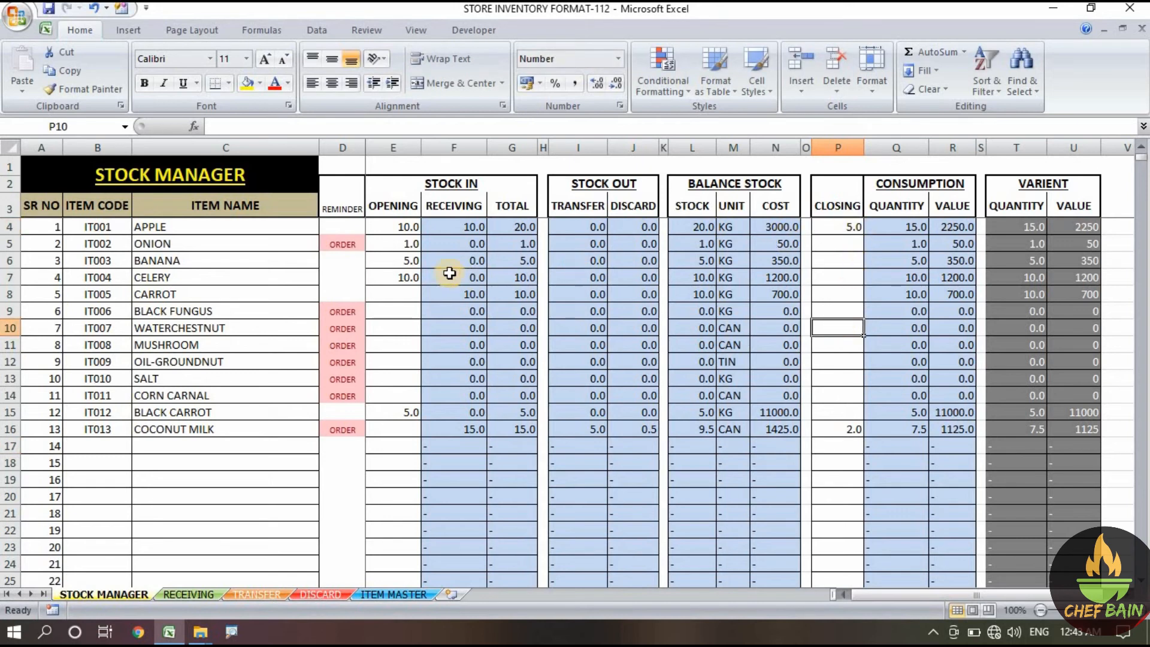
pyautogui.click(836, 244)
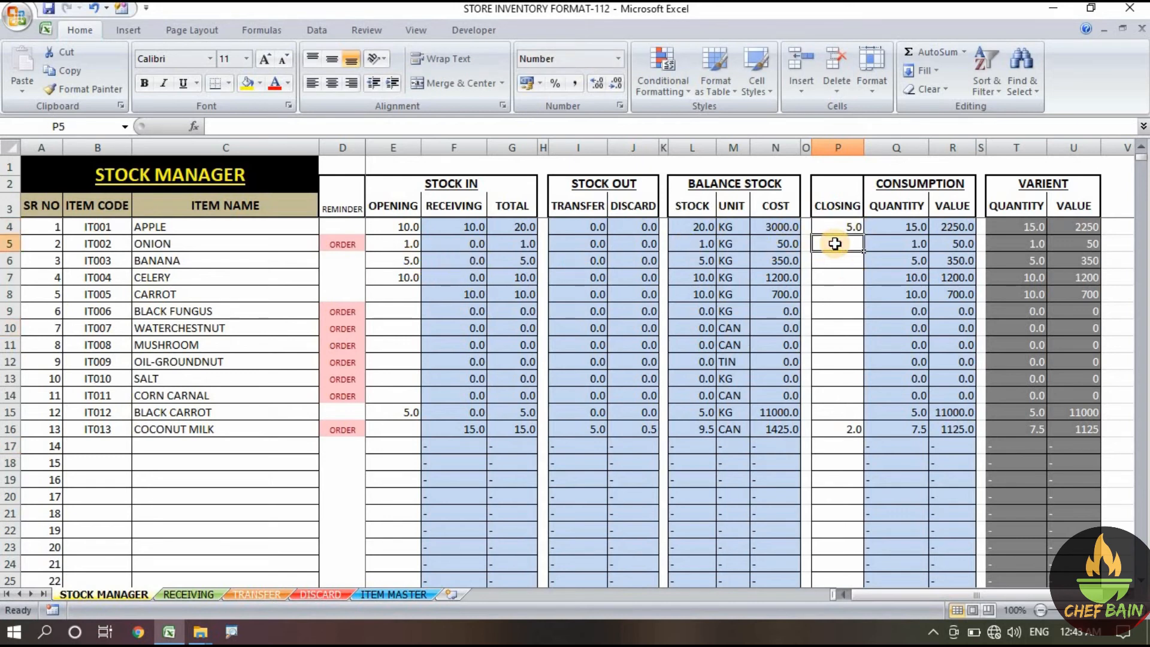
pyautogui.write('5')
pyautogui.press('Return')
pyautogui.write('5')
pyautogui.press('Return')
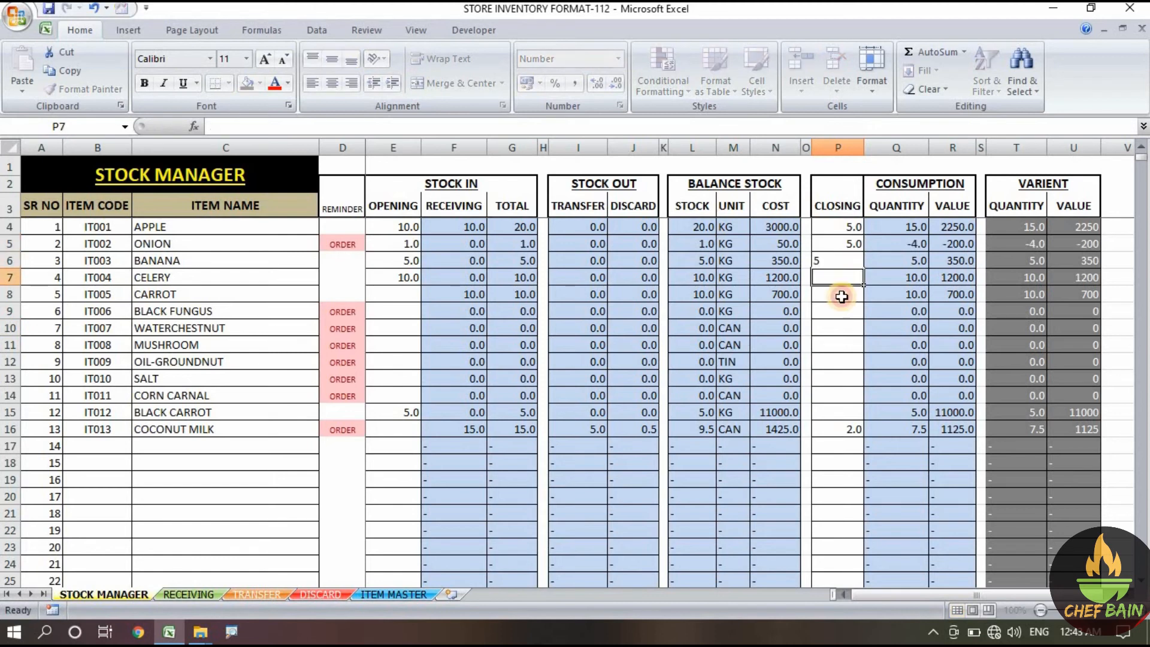
pyautogui.write('5')
pyautogui.press('Return')
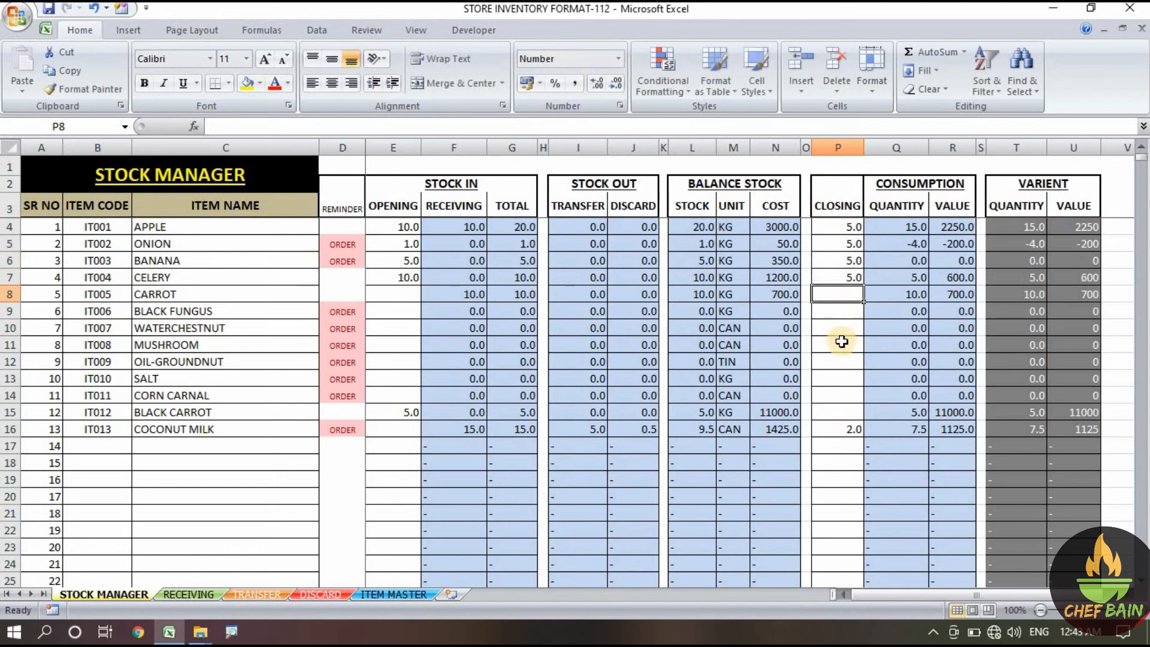
pyautogui.click(842, 325)
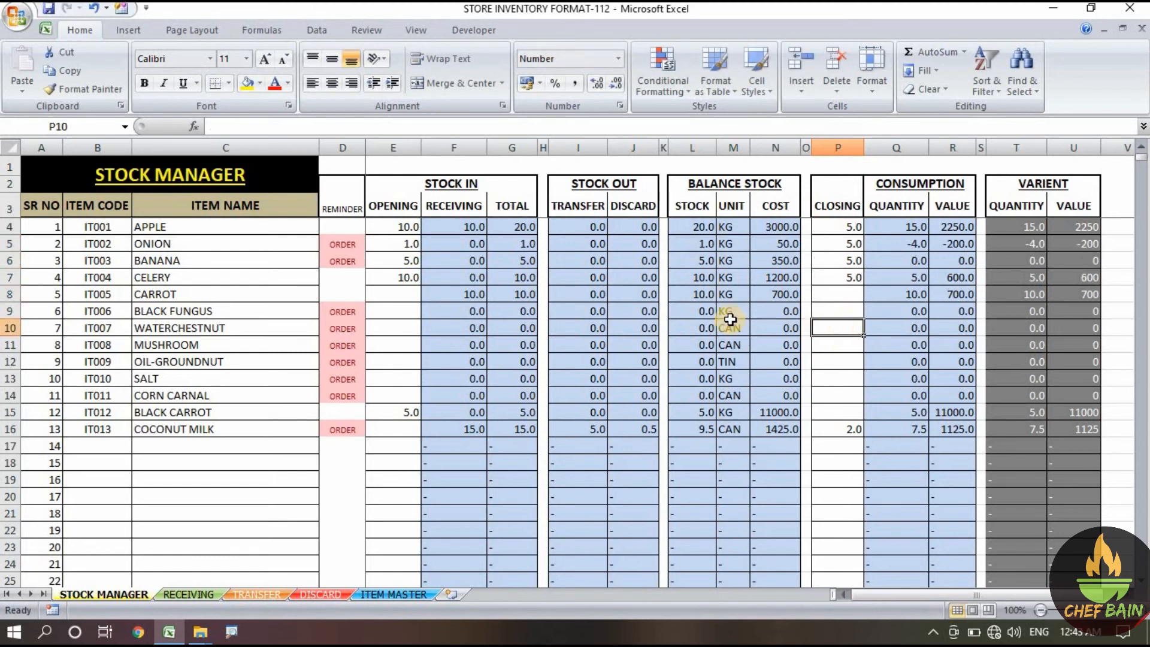
# Set ONION's CLOSING quantity to 2 and its OPENING quantity to 10.
pyautogui.click(849, 244)
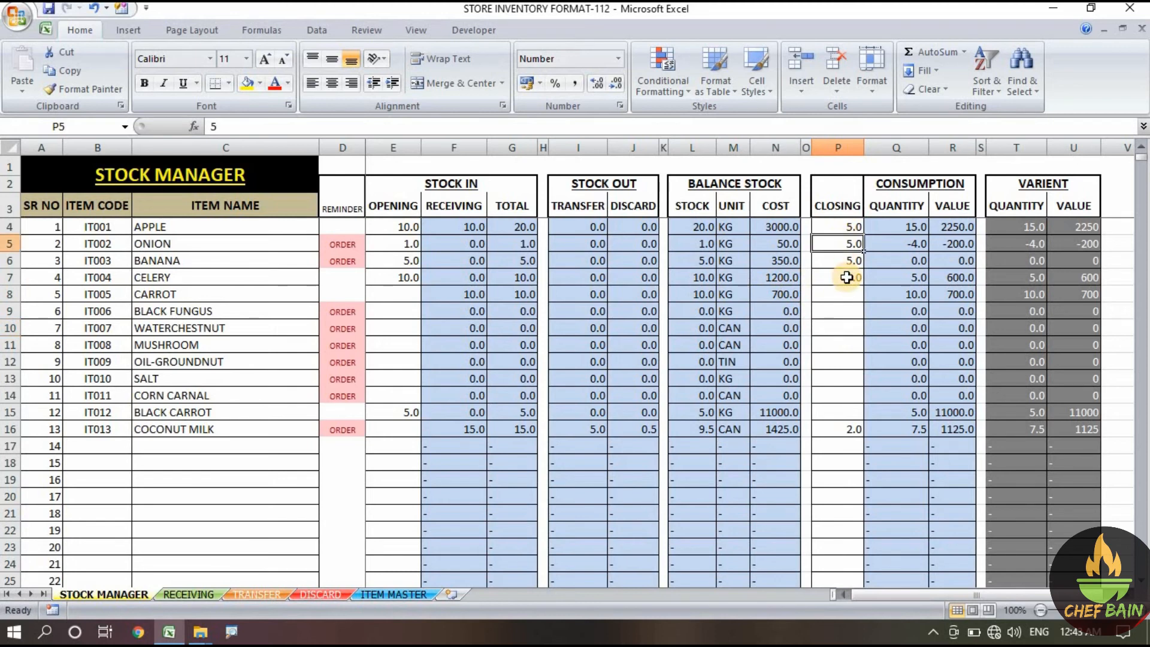
pyautogui.write('2')
pyautogui.press('Return')
pyautogui.click(848, 243)
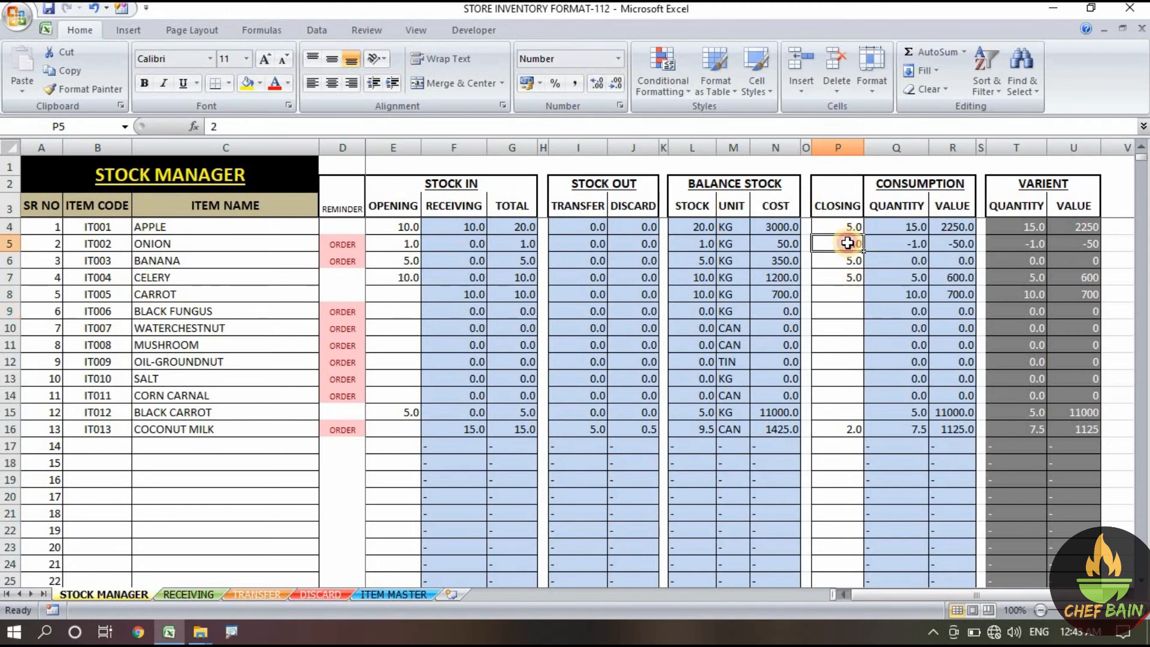
pyautogui.click(394, 243)
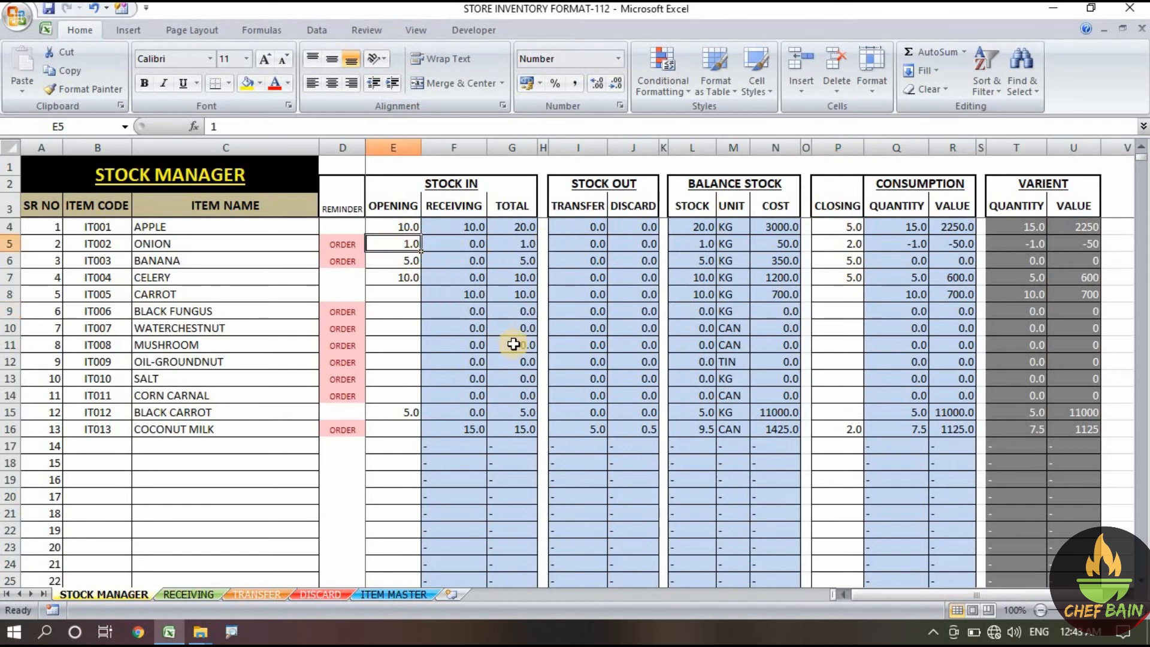
pyautogui.write('10')
pyautogui.click(400, 346)
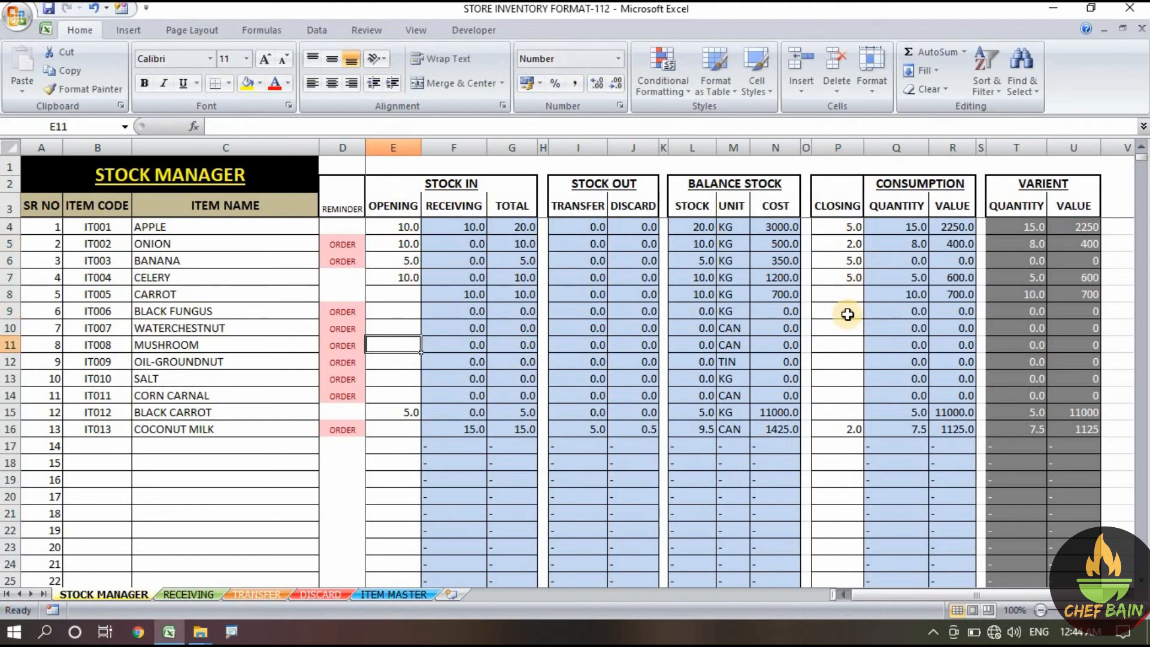
# Copy the CLOSING quantities in P4:P18 over the OPENING column, starting at APPLE's cell E4.
pyautogui.click(828, 308)
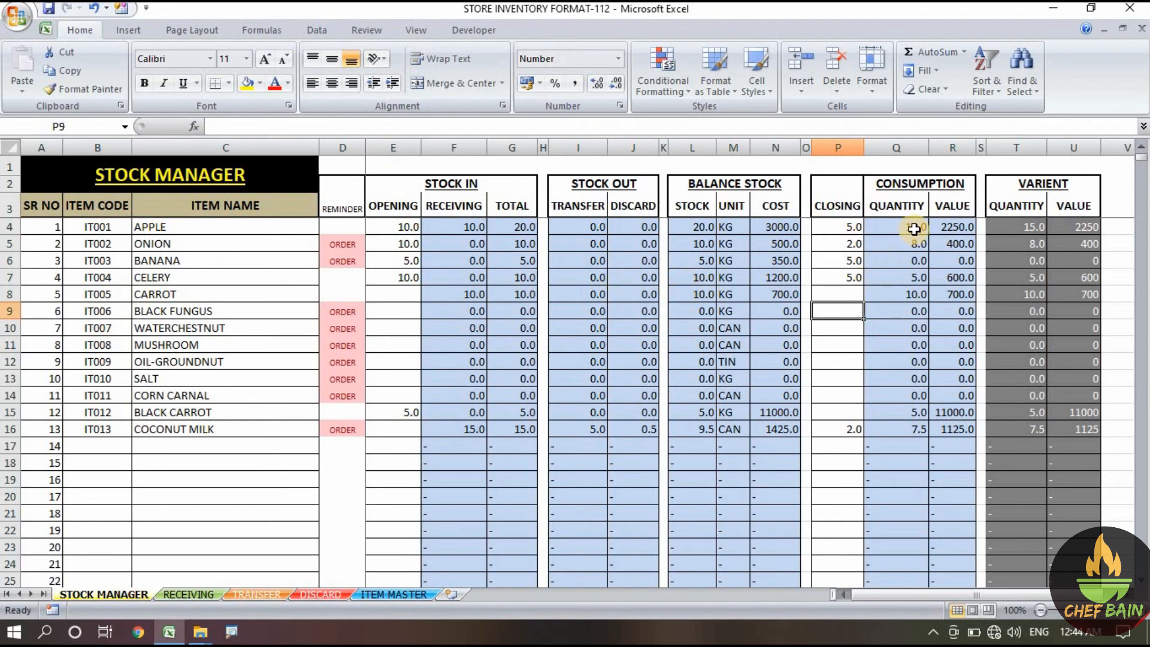
pyautogui.moveTo(915, 225); pyautogui.dragTo(911, 431)
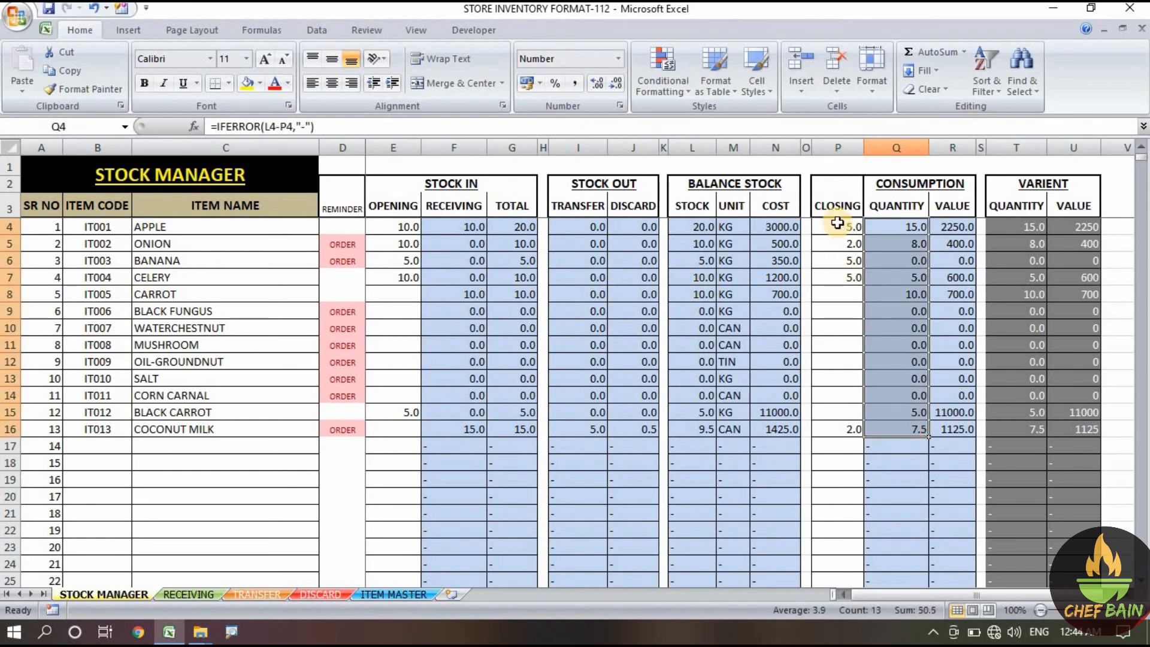
pyautogui.moveTo(839, 226); pyautogui.dragTo(838, 435)
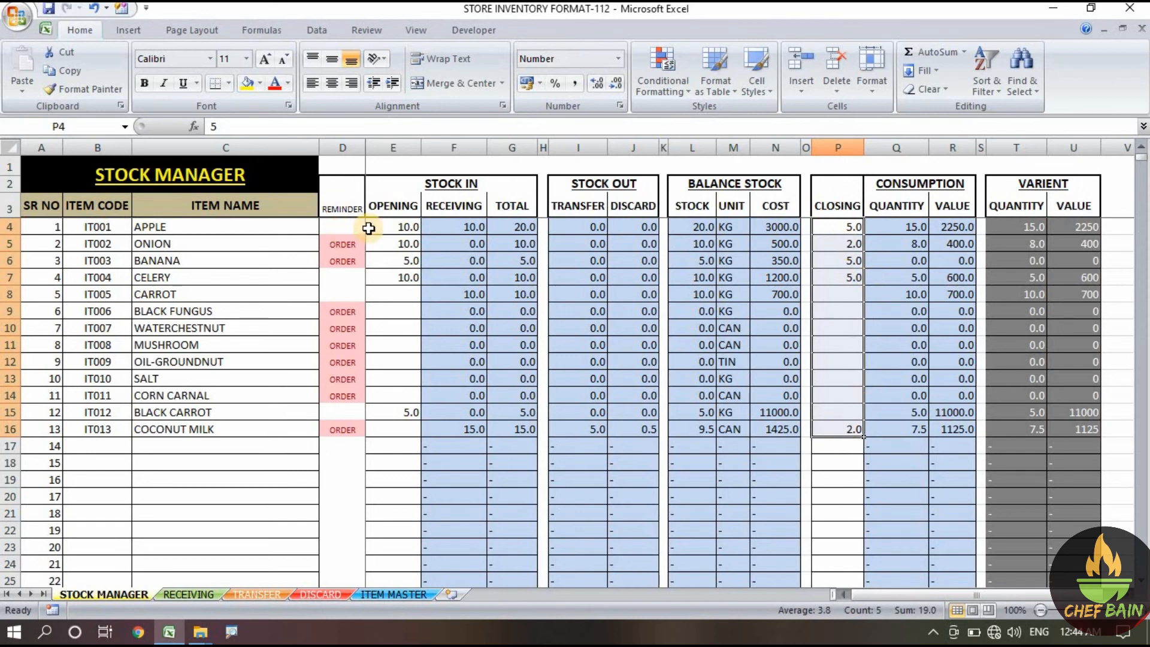
pyautogui.moveTo(369, 229); pyautogui.dragTo(390, 480)
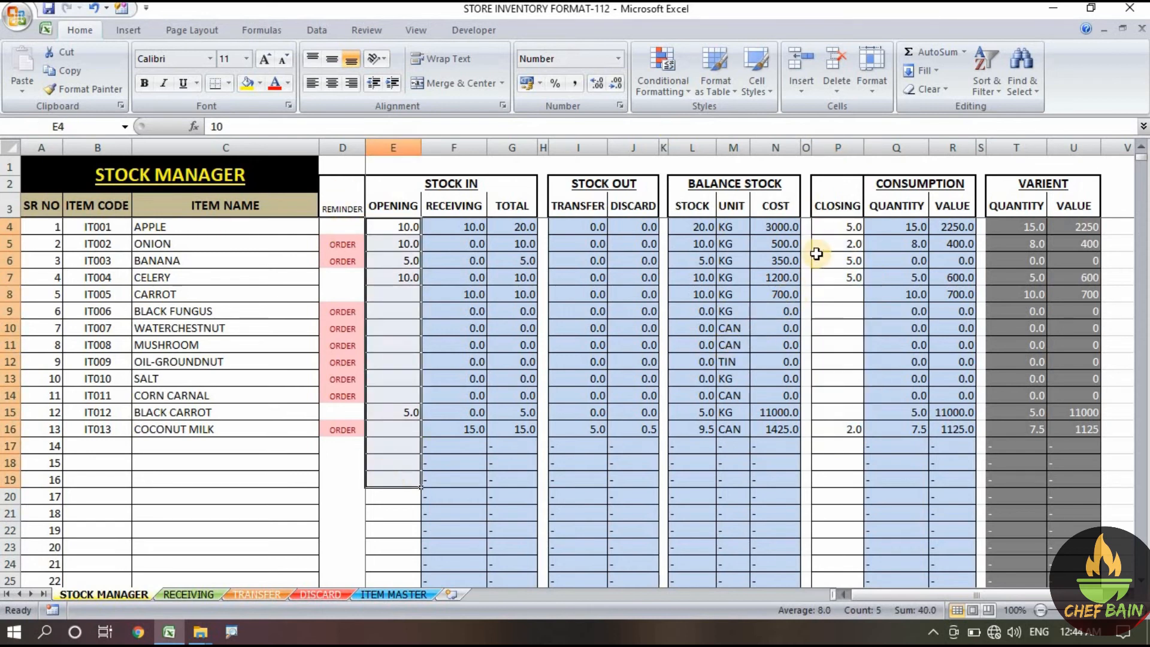
pyautogui.moveTo(834, 226); pyautogui.dragTo(852, 458)
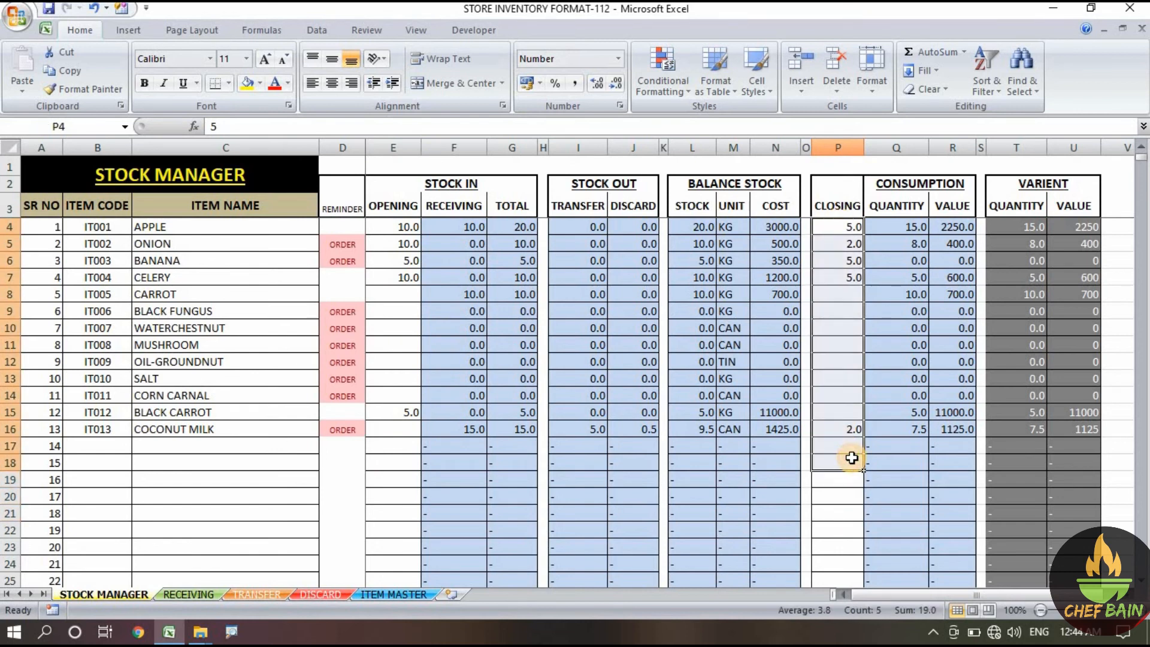
pyautogui.hotkey('ctrl', 'c')
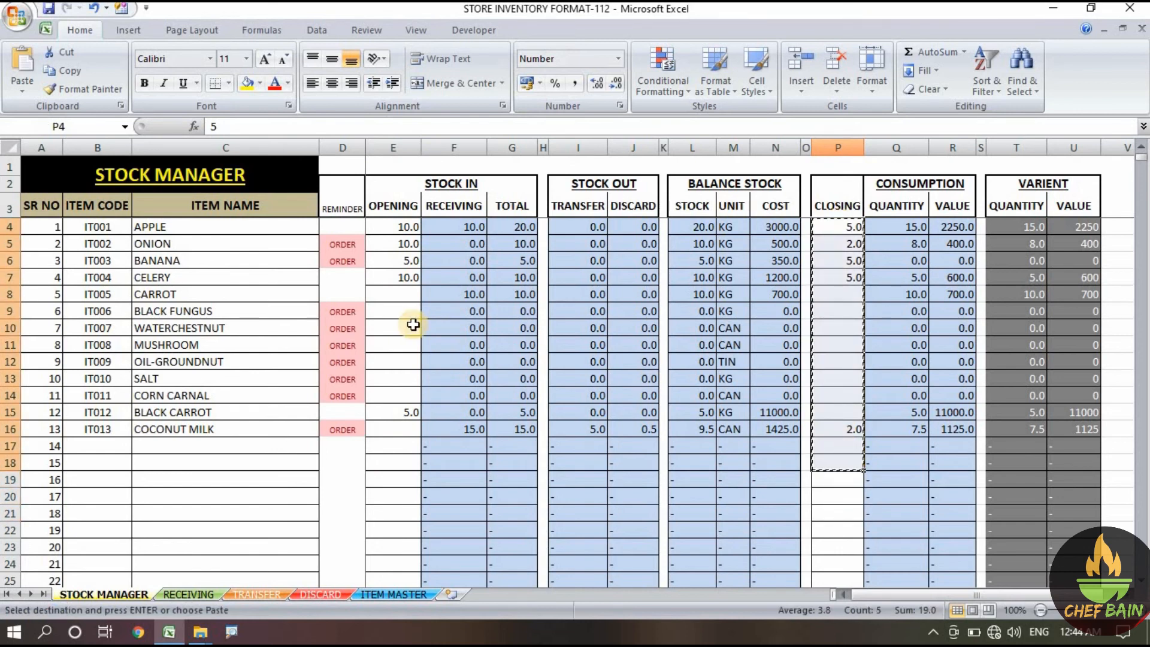
pyautogui.click(396, 226)
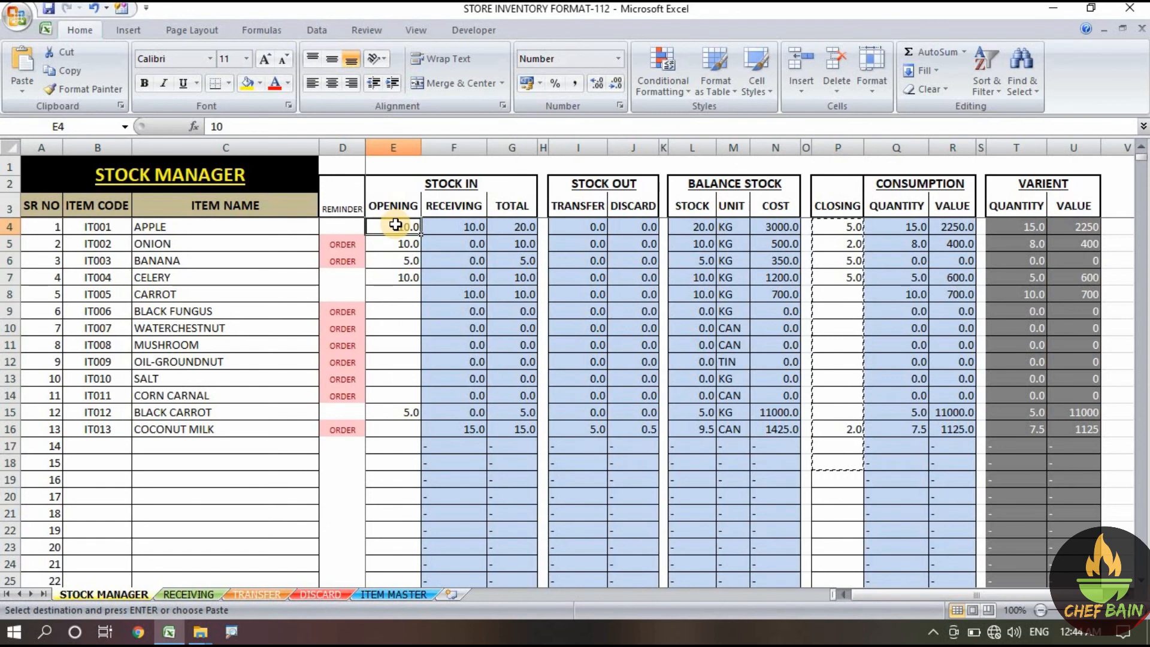
pyautogui.press('Return')
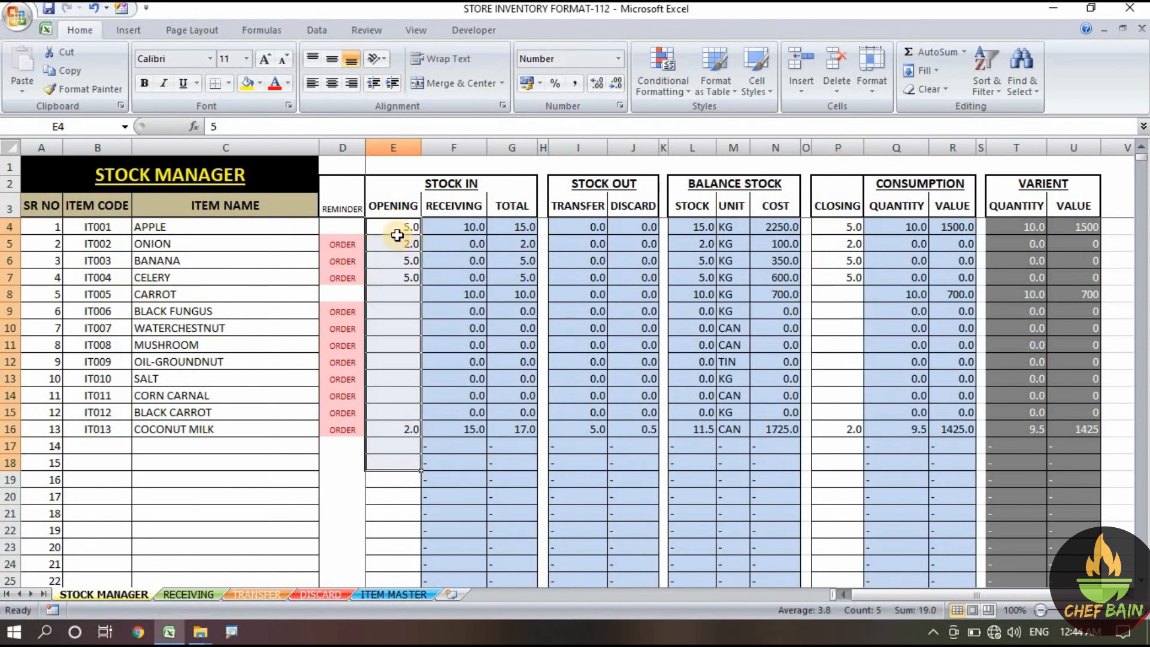
# Clear the CLOSING quantities in P4:P19 of STOCK MANAGER.
pyautogui.moveTo(398, 231); pyautogui.dragTo(400, 429)
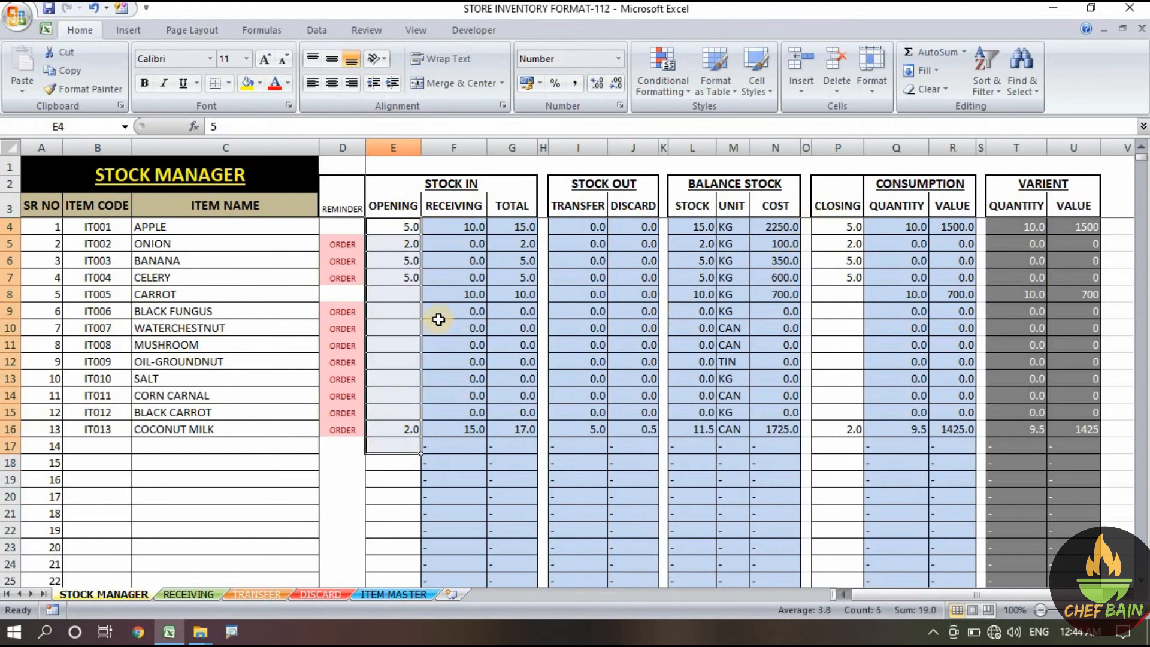
pyautogui.moveTo(457, 226); pyautogui.dragTo(734, 396)
pyautogui.moveTo(839, 227); pyautogui.dragTo(843, 473)
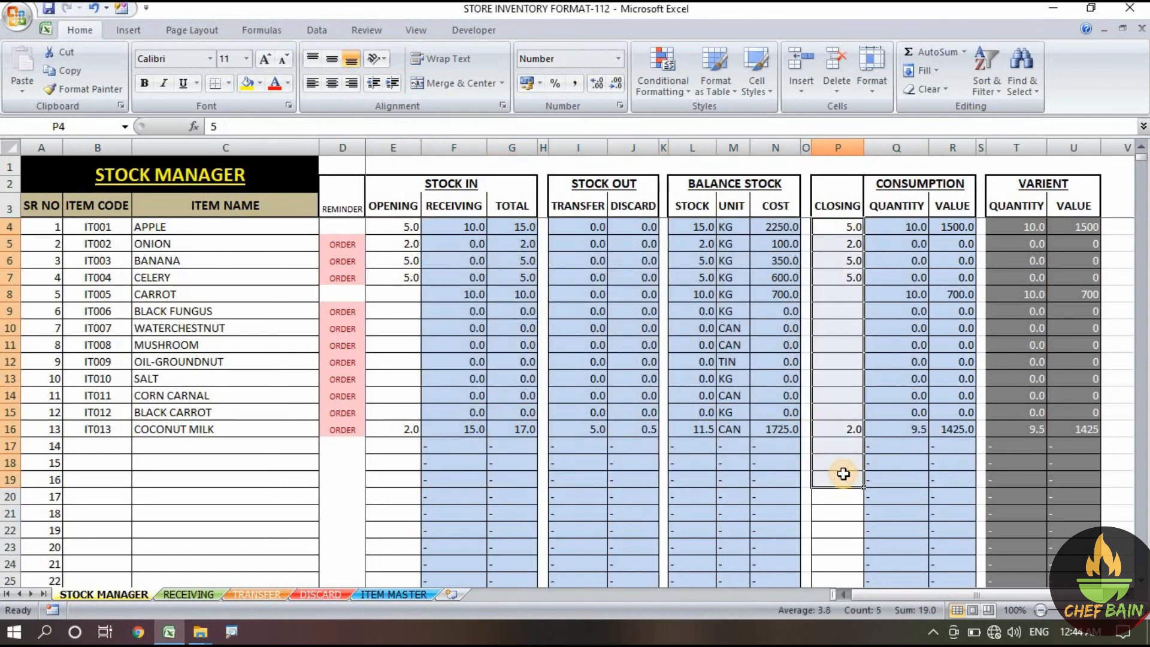
# Clear the January receiving quantities in E3:V21 of the RECEIVING sheet.
pyautogui.click(189, 595)
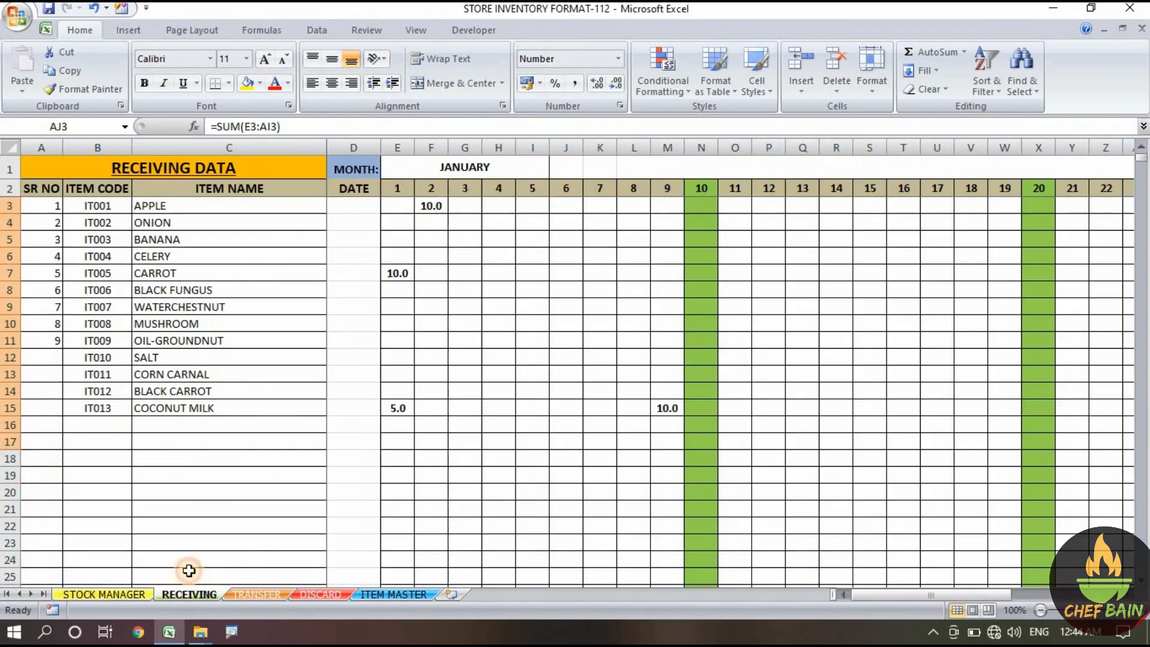
pyautogui.moveTo(398, 209); pyautogui.dragTo(978, 511)
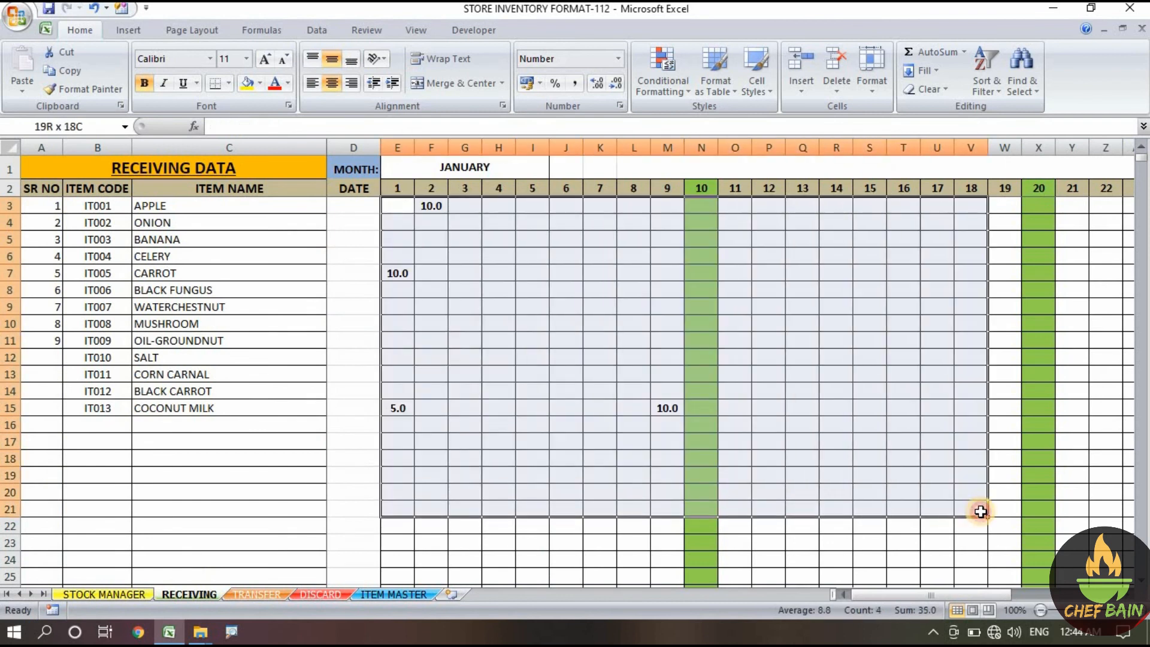
pyautogui.press('Delete')
# Clear the January transfer quantities in E3:T19 of the TRANSFER sheet.
pyautogui.click(256, 595)
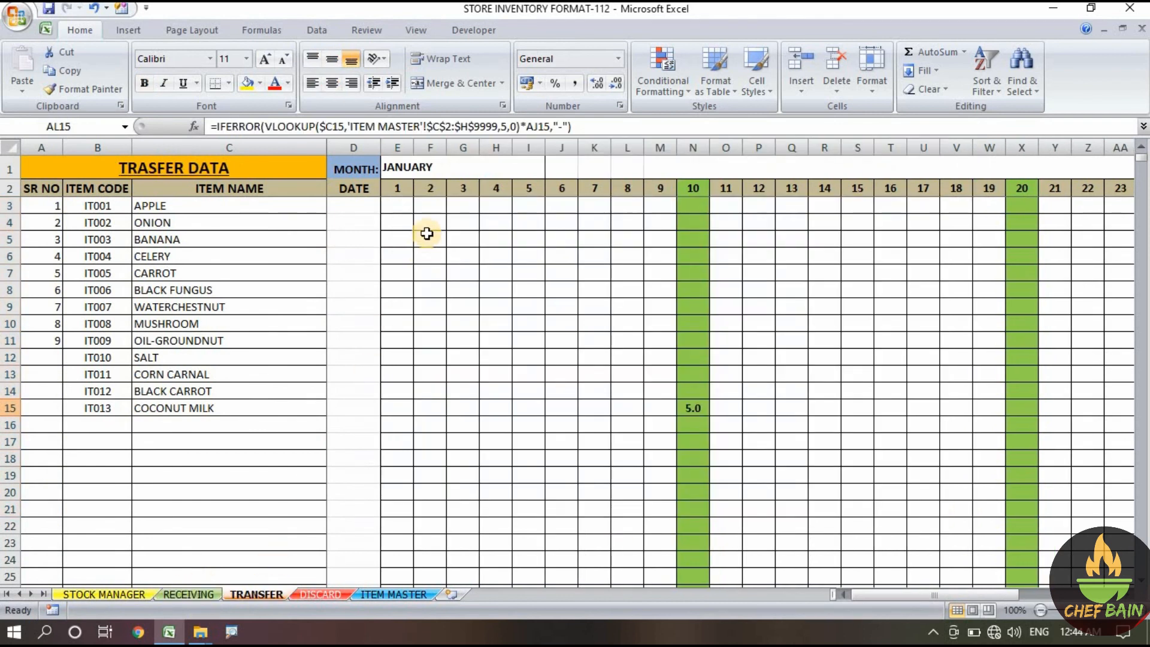
pyautogui.moveTo(406, 205); pyautogui.dragTo(890, 482)
pyautogui.press('Delete')
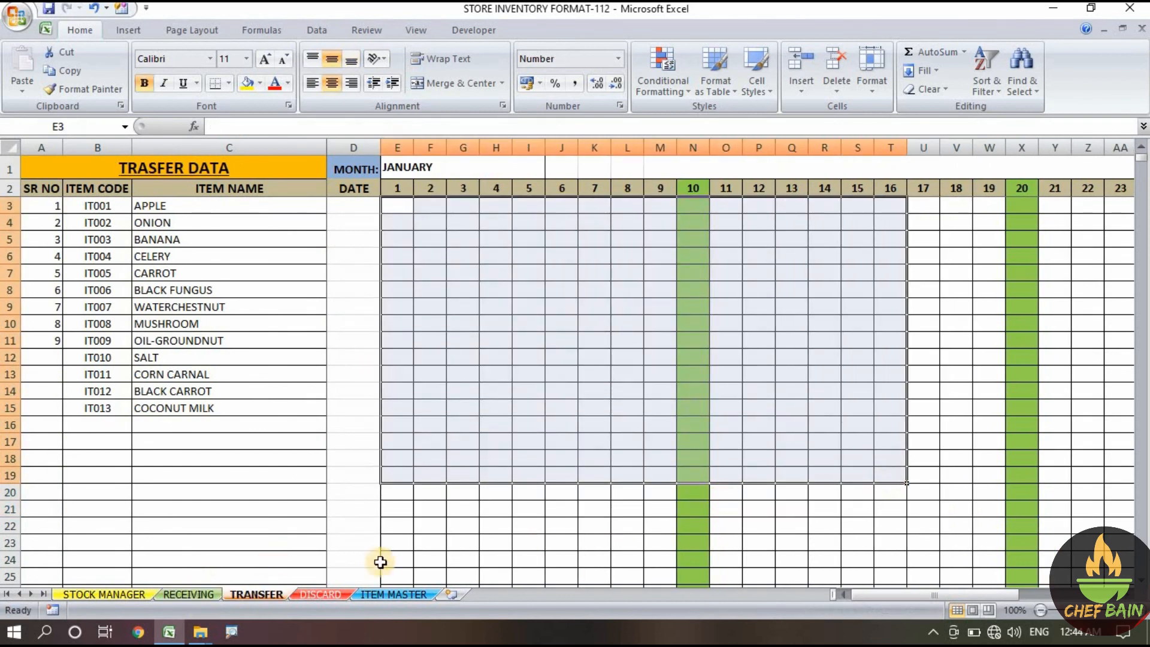
# Clear the January discard quantities in E3:Y24 of the DISCARD sheet.
pyautogui.click(318, 594)
pyautogui.moveTo(401, 207); pyautogui.dragTo(965, 558)
pyautogui.press('Delete')
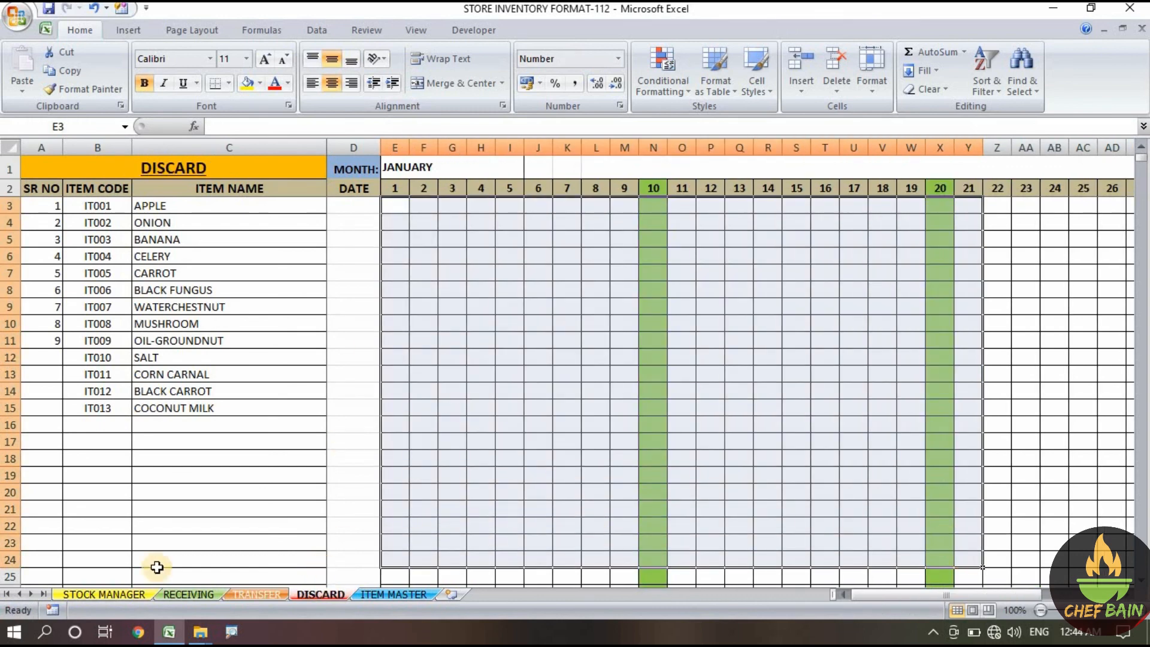
# Examine the OPENING, RECEIVING, stock-out, BALANCE STOCK and CLOSING cells on STOCK MANAGER after the monthly reset.
pyautogui.click(104, 594)
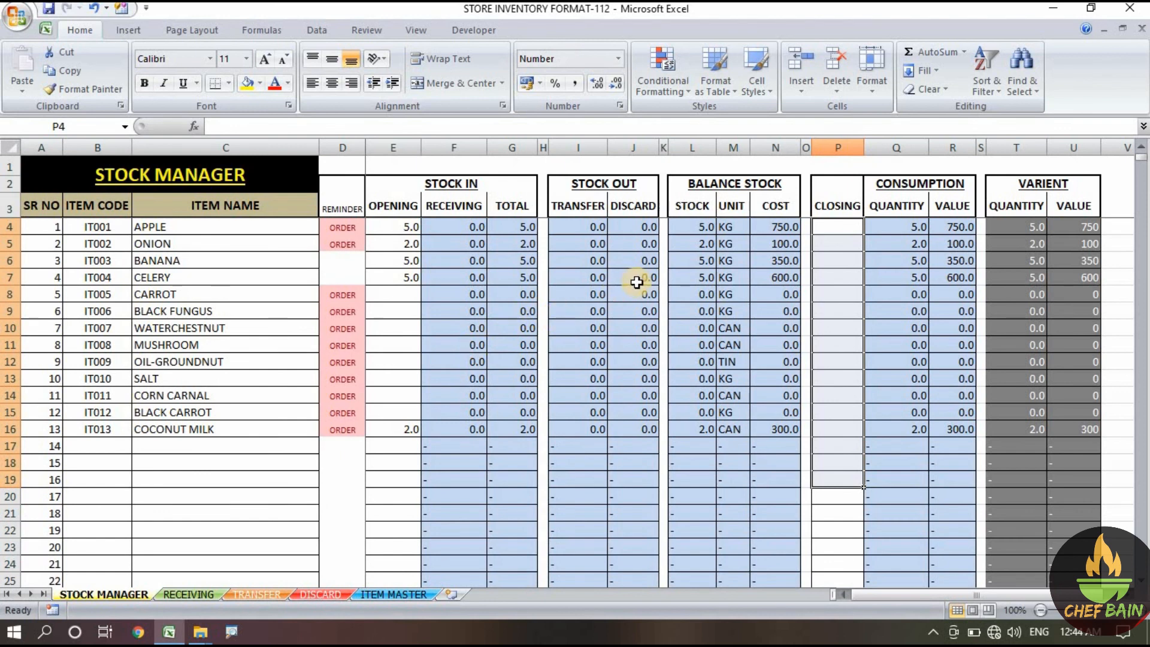
pyautogui.moveTo(455, 291); pyautogui.dragTo(752, 410)
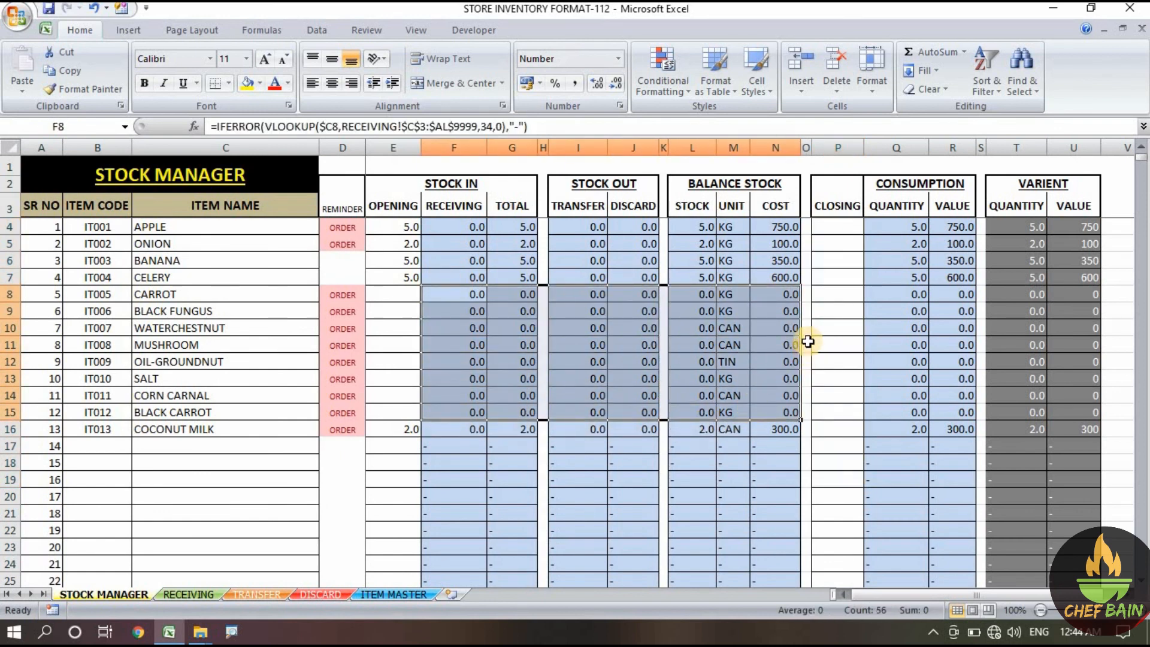
pyautogui.click(836, 327)
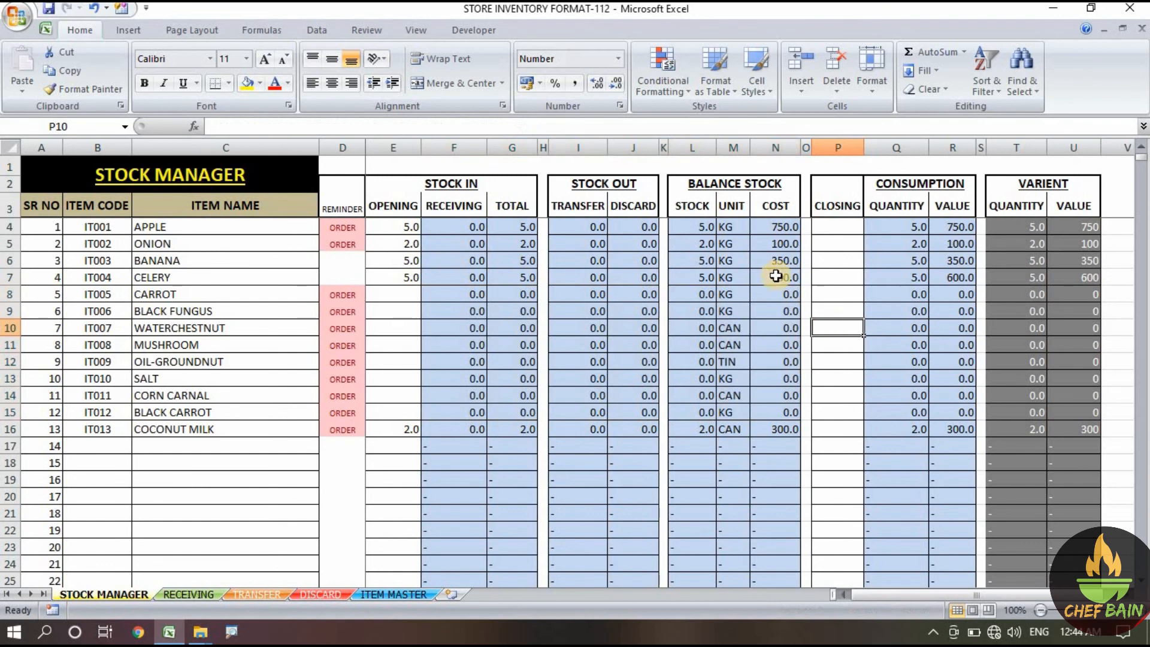
pyautogui.click(470, 225)
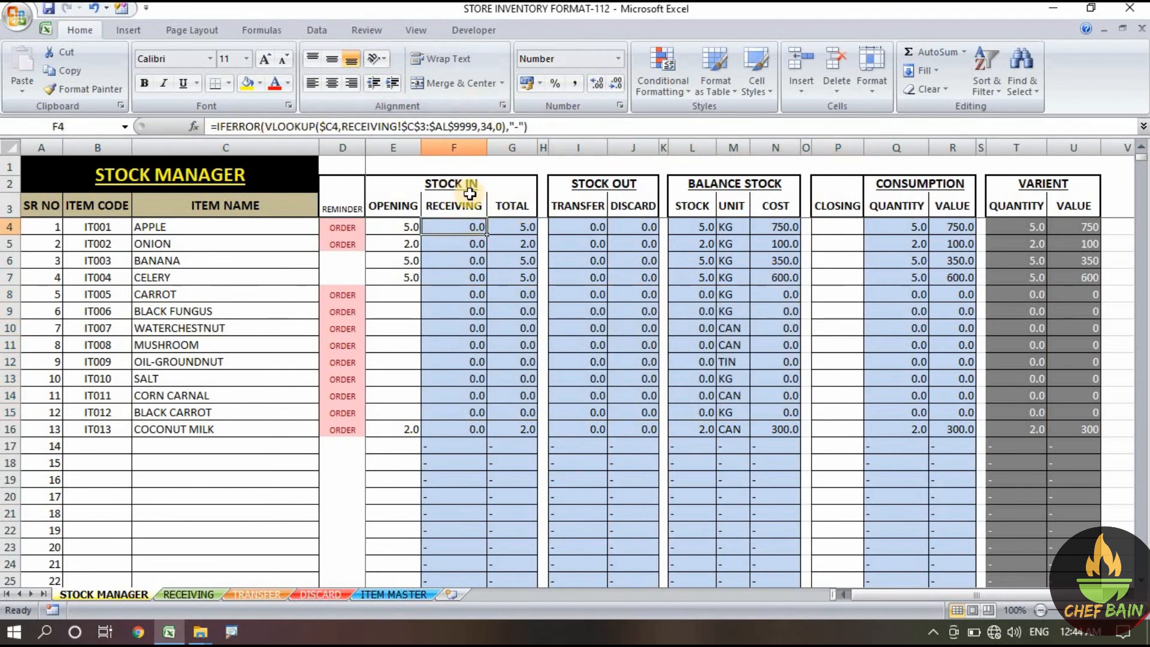
pyautogui.click(387, 304)
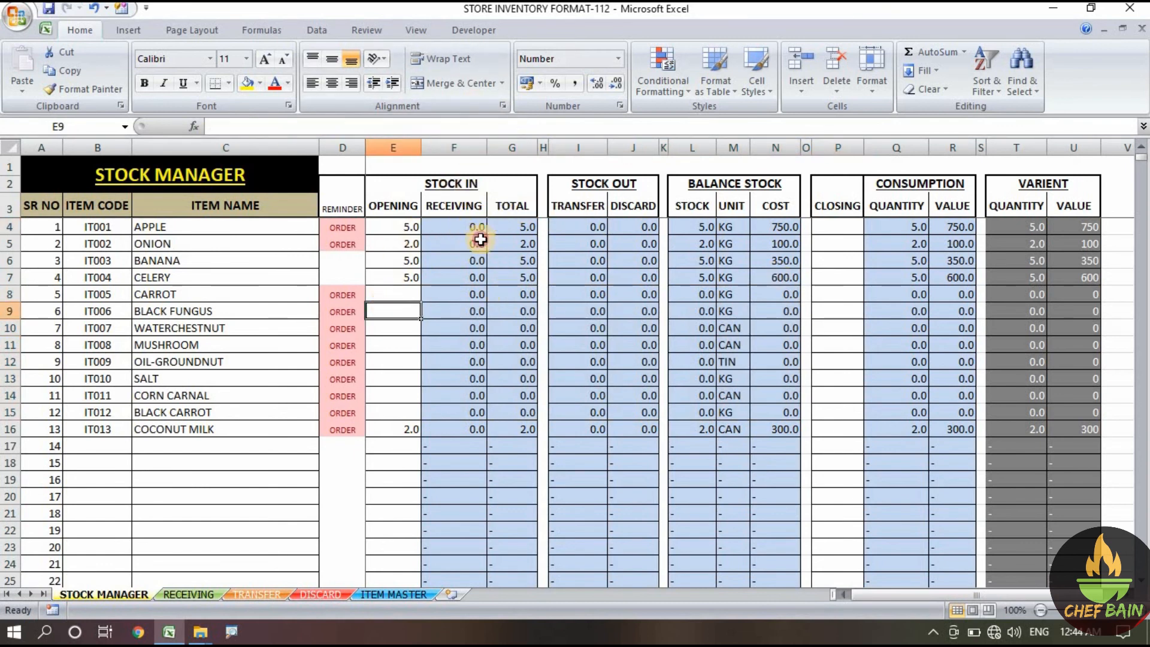
pyautogui.moveTo(473, 228); pyautogui.dragTo(770, 500)
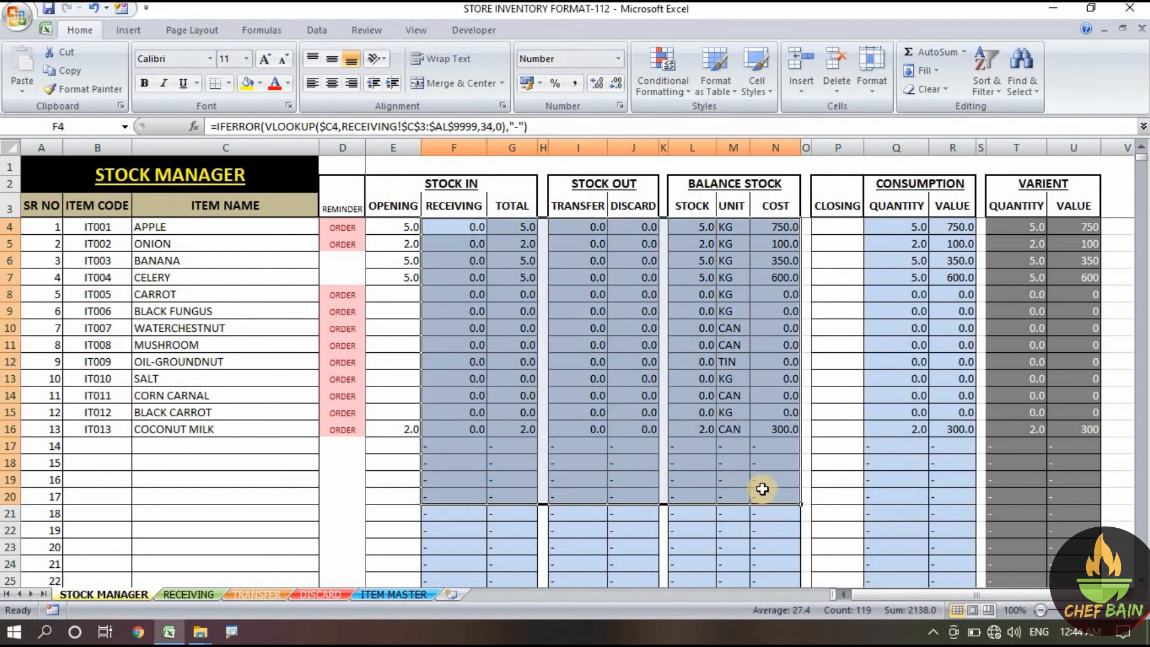
pyautogui.moveTo(394, 223); pyautogui.dragTo(393, 480)
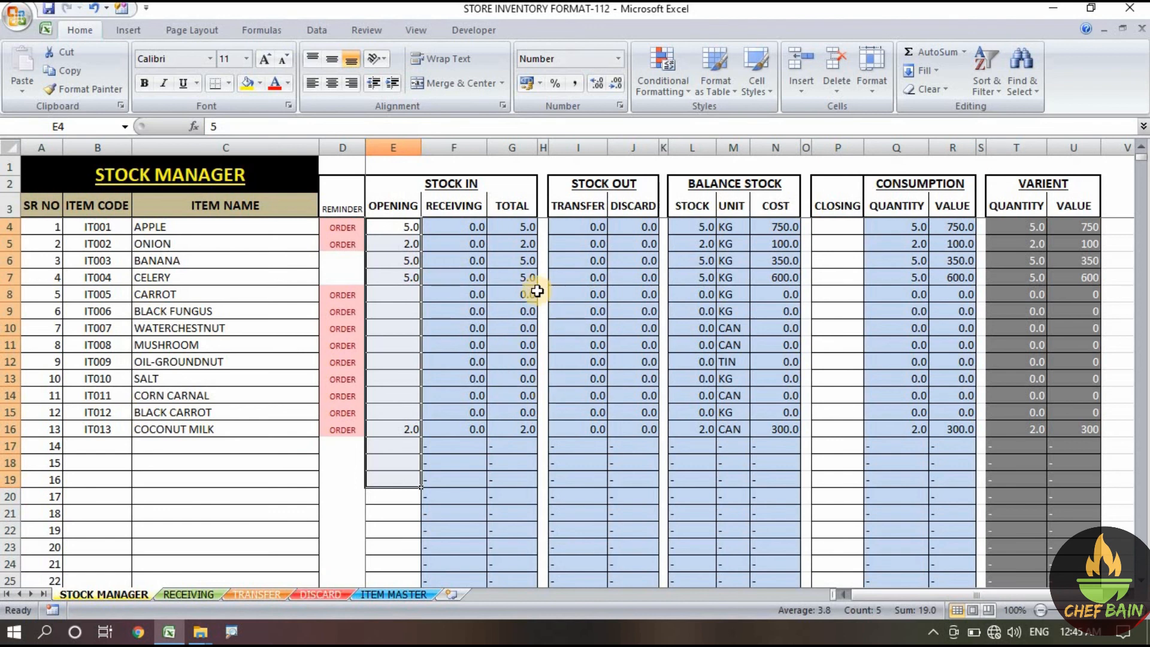
pyautogui.click(828, 315)
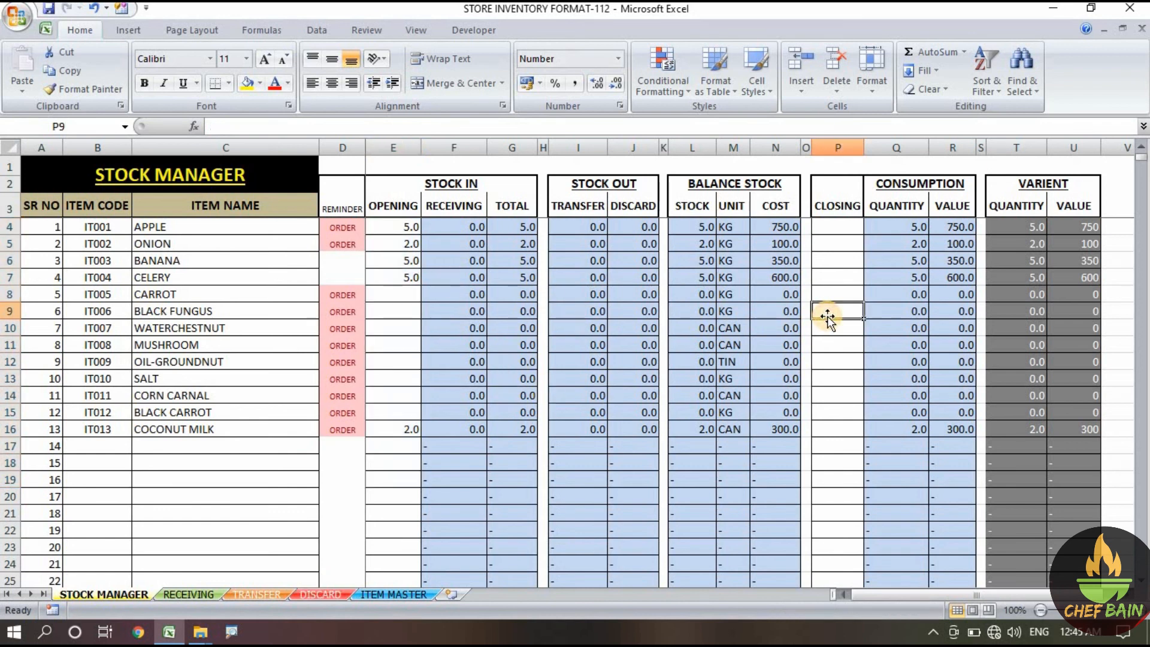